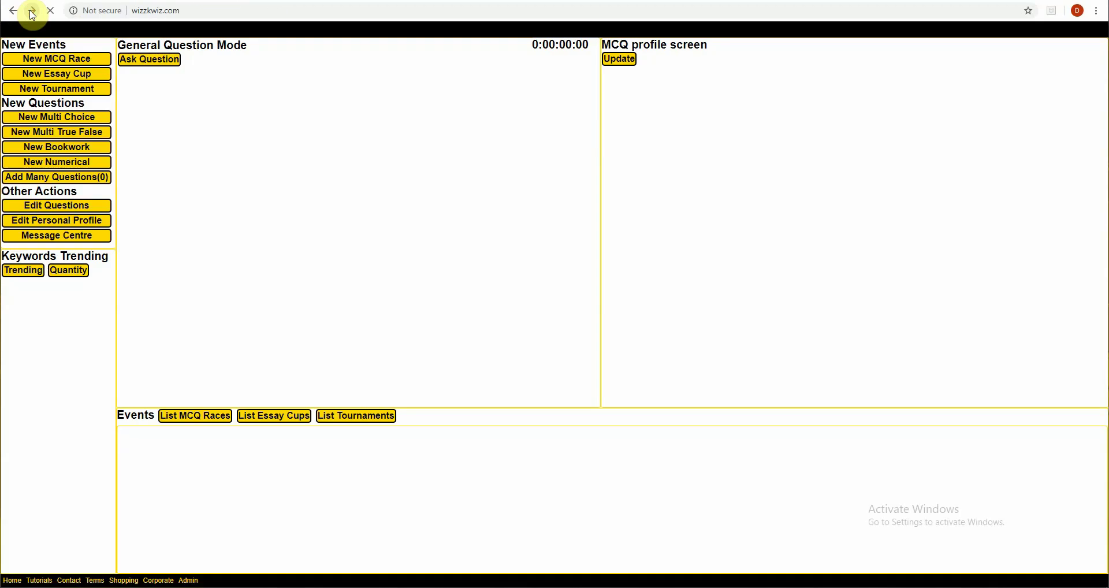
Open the Tutorials page and expand the Mathematics Syntax and Allowable Functions section.
{"action": "left_click", "coordinate": [36, 580]}
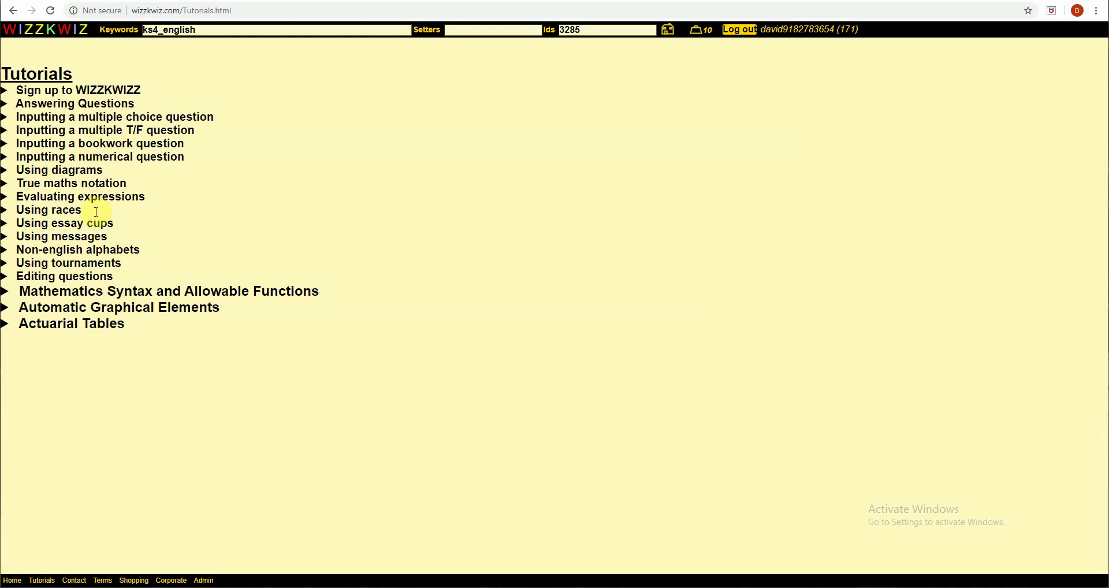
{"action": "left_click", "coordinate": [8, 297]}
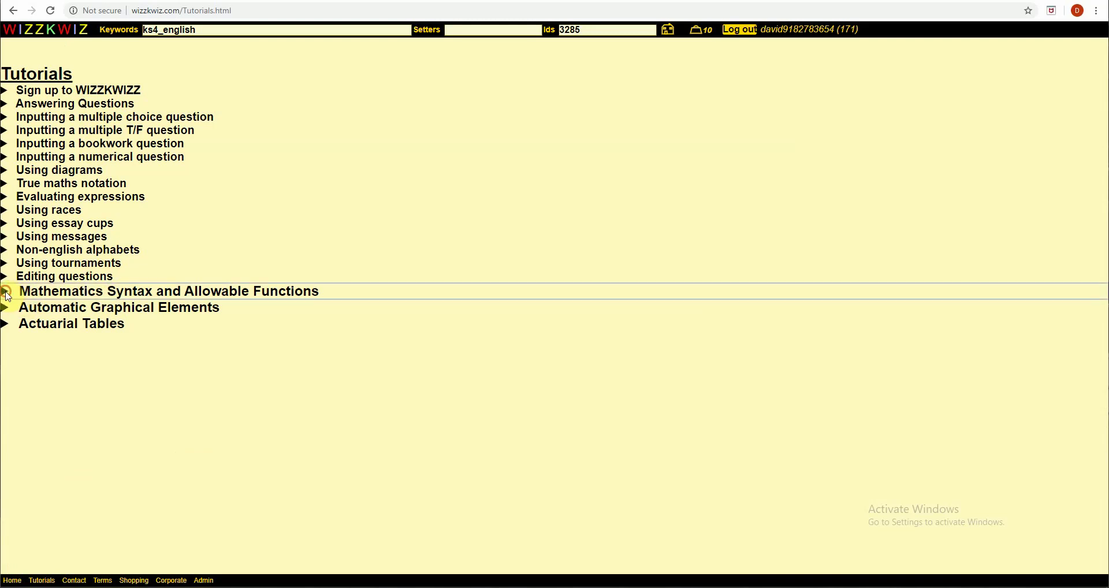
{"action": "left_click_drag", "start_coordinate": [1104, 82], "coordinate": [1104, 108]}
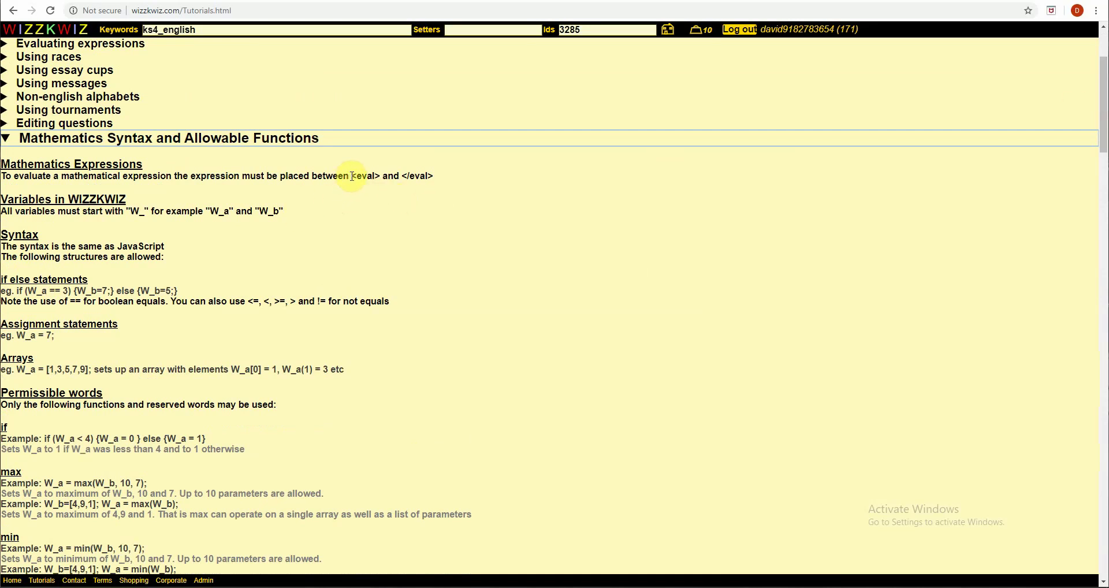
Examine the <eval> and </eval> tags for mathematical expressions and the W_ prefix rule for variable names.
{"action": "left_click_drag", "start_coordinate": [352, 175], "coordinate": [437, 175]}
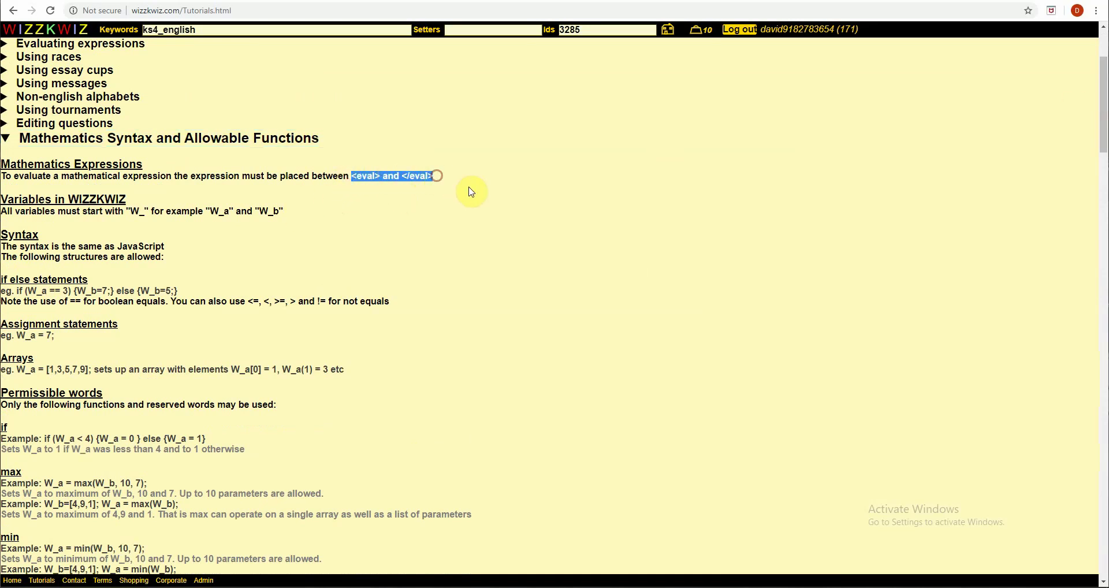
{"action": "left_click", "coordinate": [379, 188]}
{"action": "left_click_drag", "start_coordinate": [350, 176], "coordinate": [445, 182]}
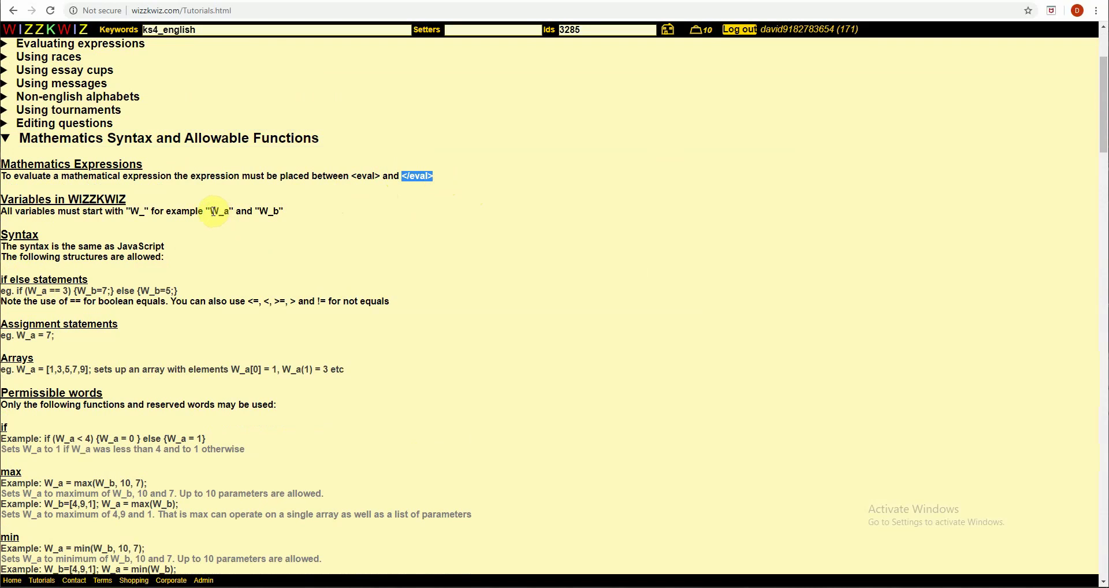
{"action": "left_click_drag", "start_coordinate": [212, 212], "coordinate": [222, 211]}
{"action": "left_click", "coordinate": [212, 214]}
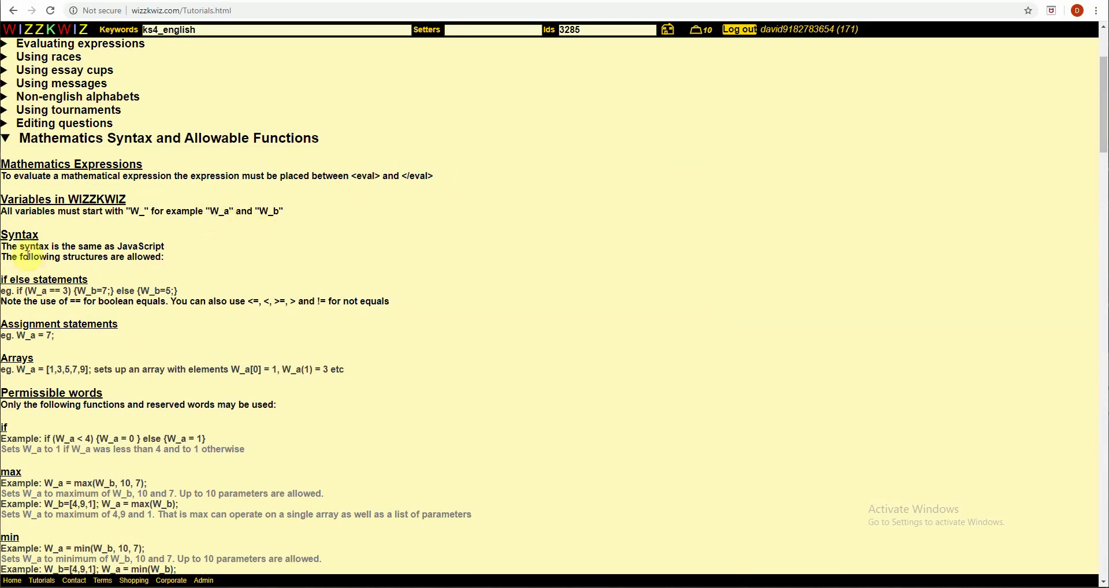
Examine the JavaScript syntax note, the if else example's condition and the comparison operators allowed in it.
{"action": "double_click", "coordinate": [125, 247]}
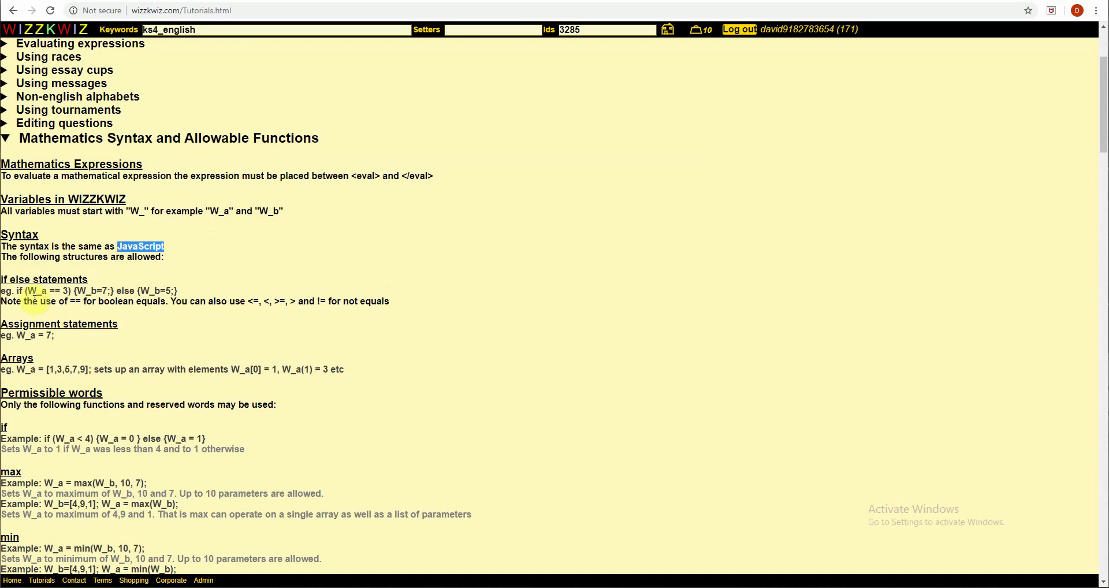
{"action": "left_click_drag", "start_coordinate": [18, 292], "coordinate": [209, 293]}
{"action": "left_click", "coordinate": [212, 292]}
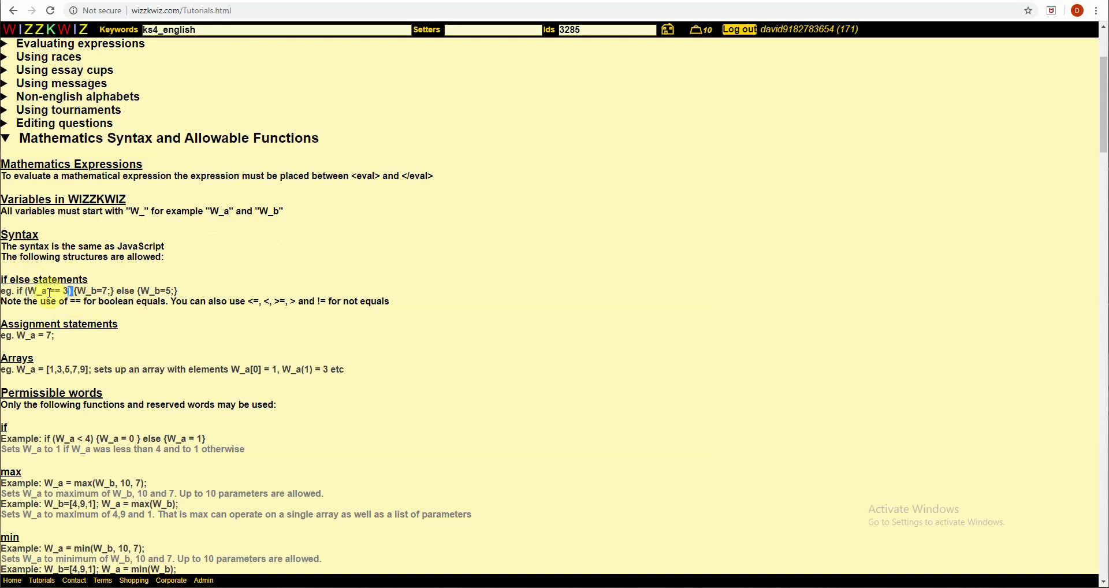
{"action": "left_click_drag", "start_coordinate": [47, 292], "coordinate": [58, 293]}
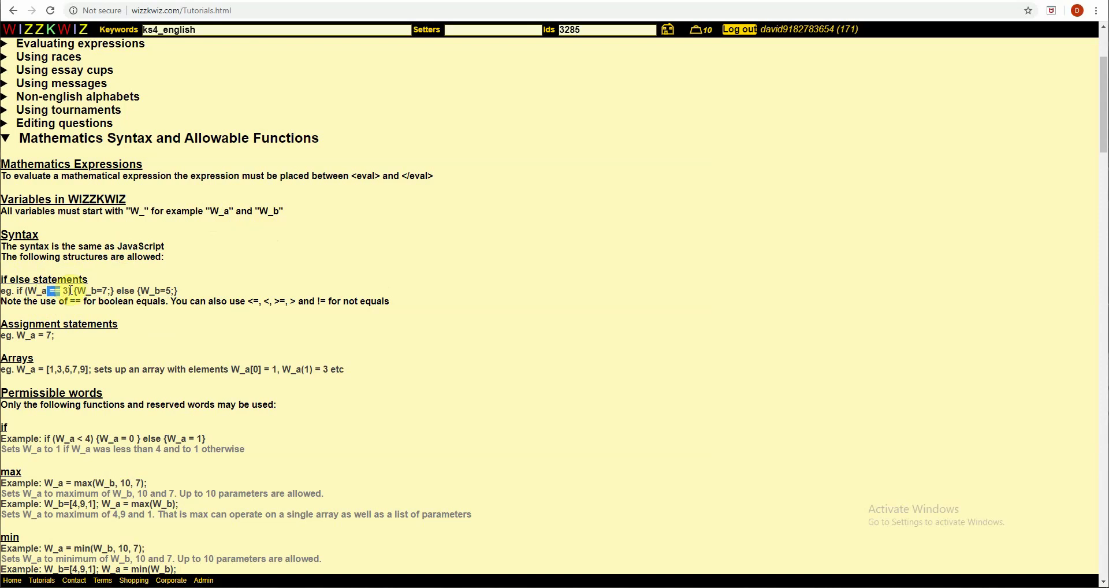
{"action": "left_click_drag", "start_coordinate": [83, 301], "coordinate": [75, 301]}
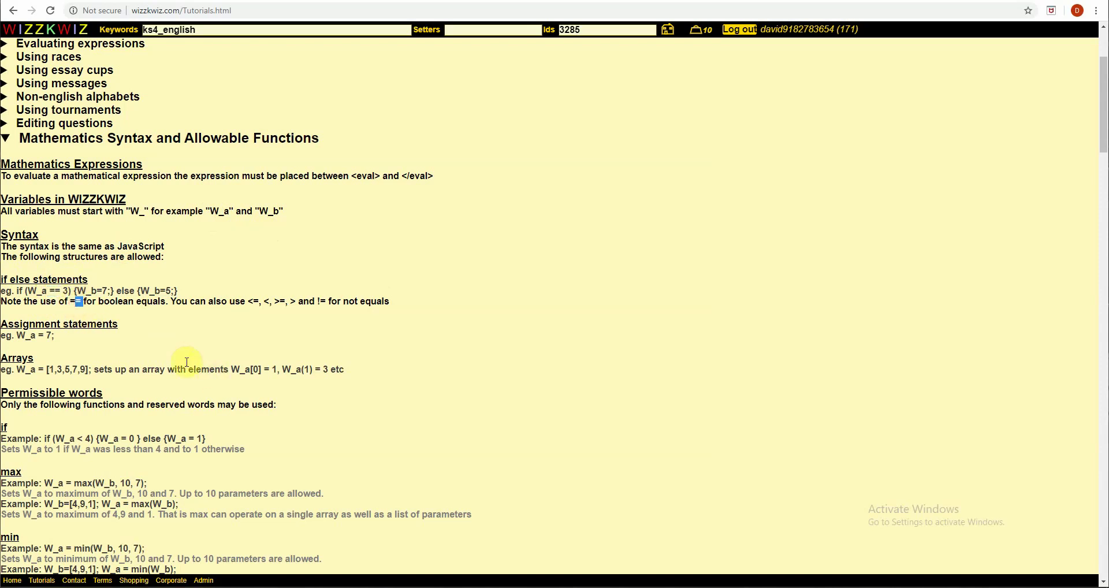
{"action": "double_click", "coordinate": [79, 301]}
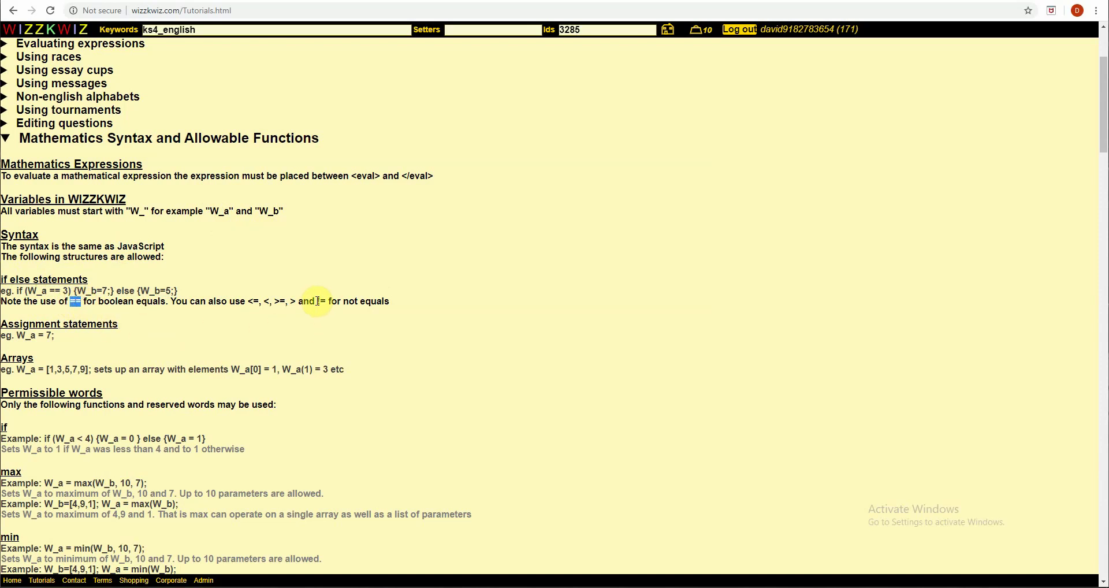
{"action": "left_click_drag", "start_coordinate": [317, 301], "coordinate": [322, 301]}
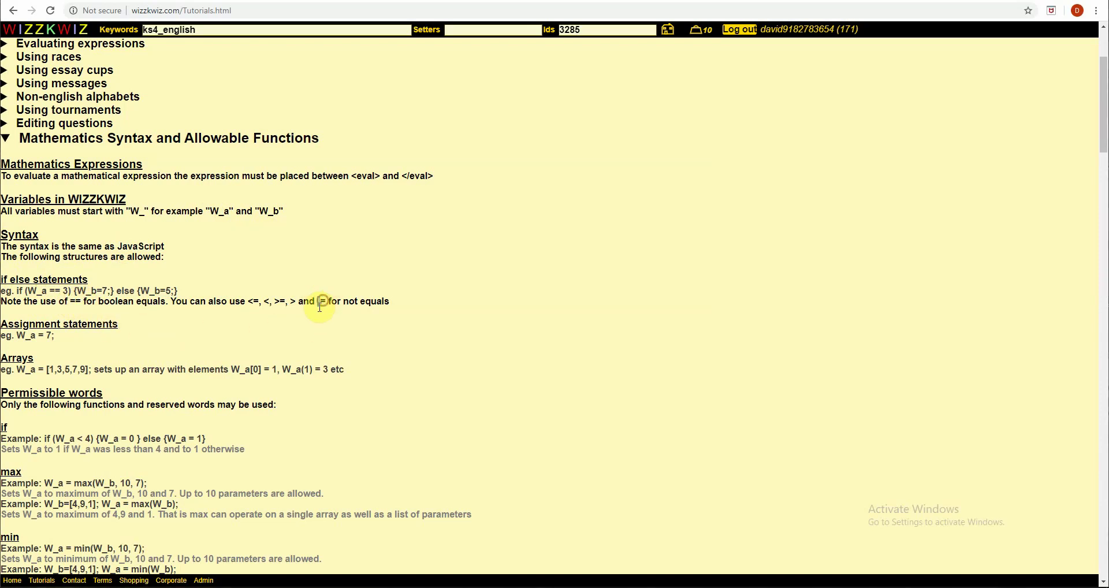
{"action": "left_click_drag", "start_coordinate": [248, 301], "coordinate": [295, 301]}
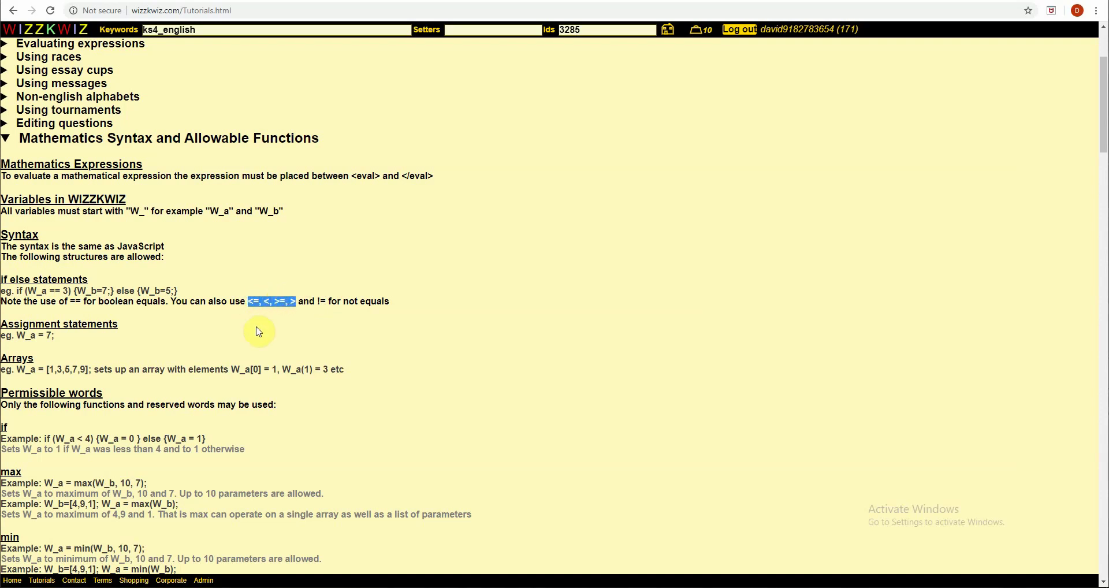
Examine the W_b assignments in both branches of the if else example and the semicolon ending the first one.
{"action": "left_click_drag", "start_coordinate": [76, 291], "coordinate": [111, 291]}
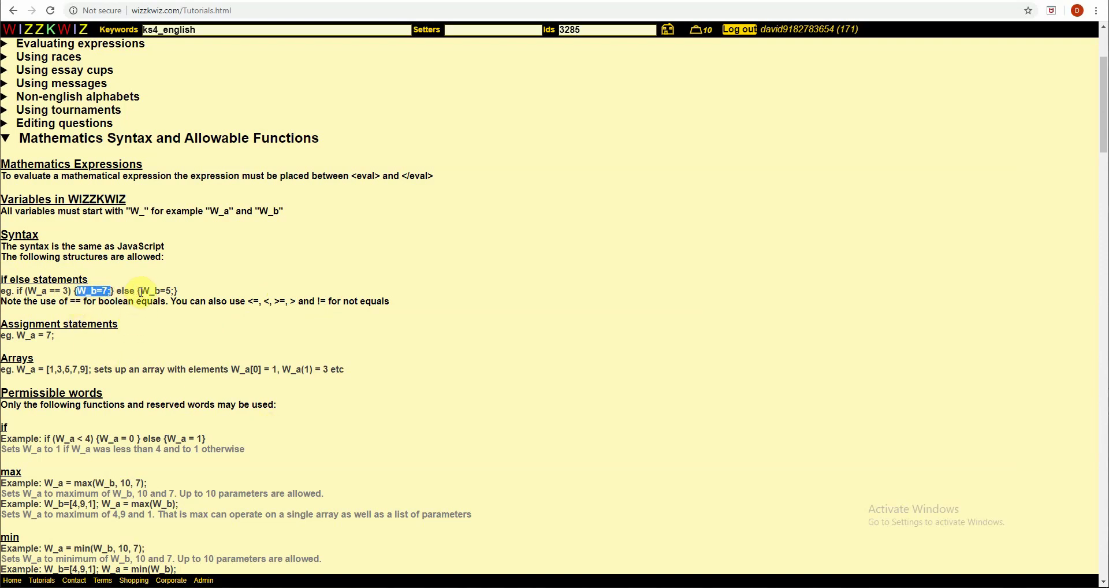
{"action": "left_click_drag", "start_coordinate": [139, 291], "coordinate": [173, 292]}
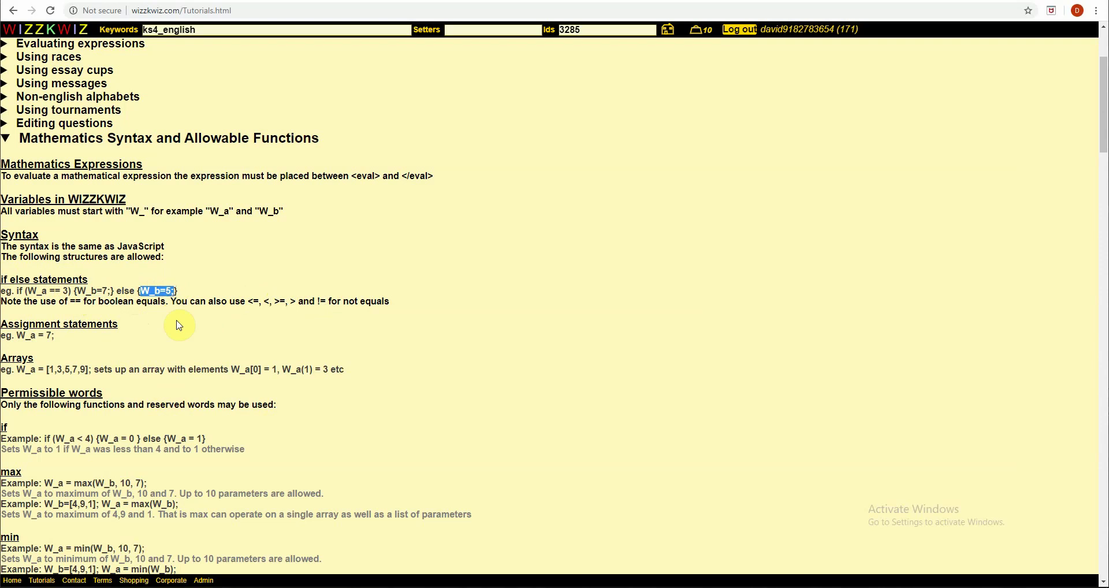
{"action": "left_click", "coordinate": [147, 323]}
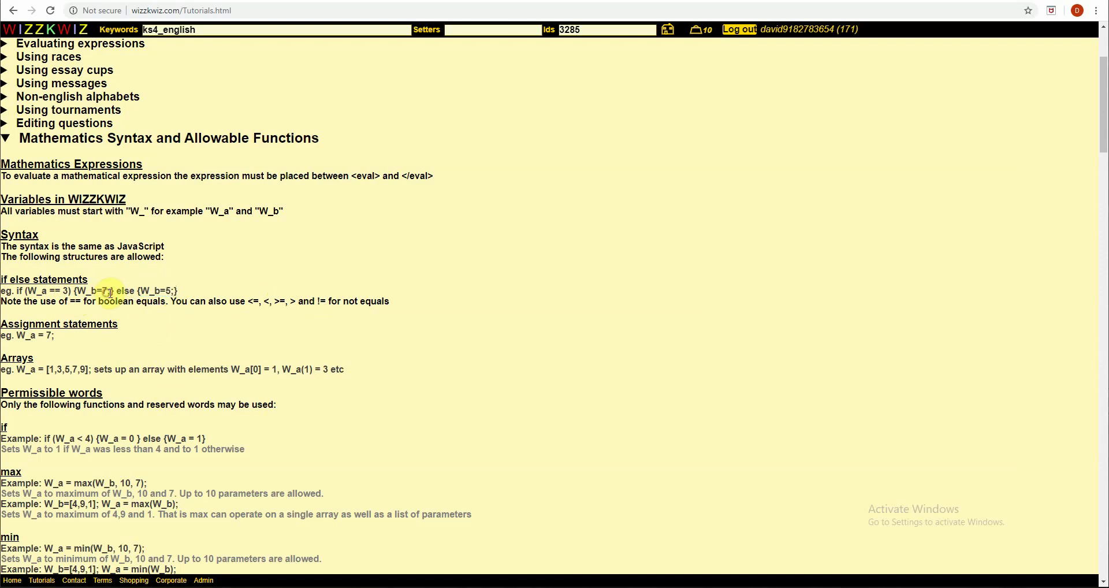
{"action": "double_click", "coordinate": [110, 292]}
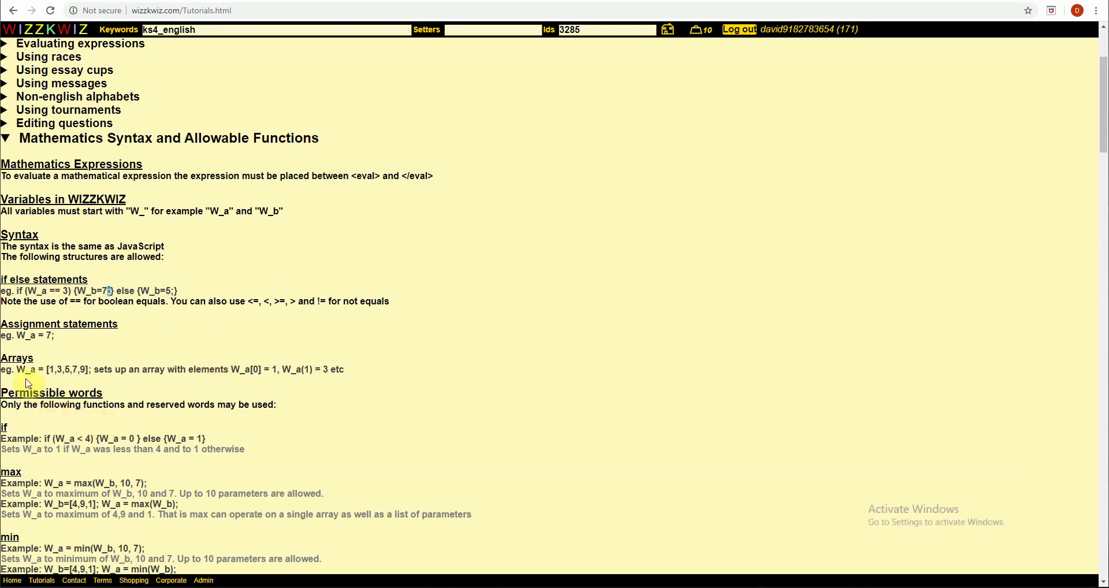
Review the Arrays example with its element indexing and the list of permissible functions and reserved words.
{"action": "left_click_drag", "start_coordinate": [17, 369], "coordinate": [89, 370]}
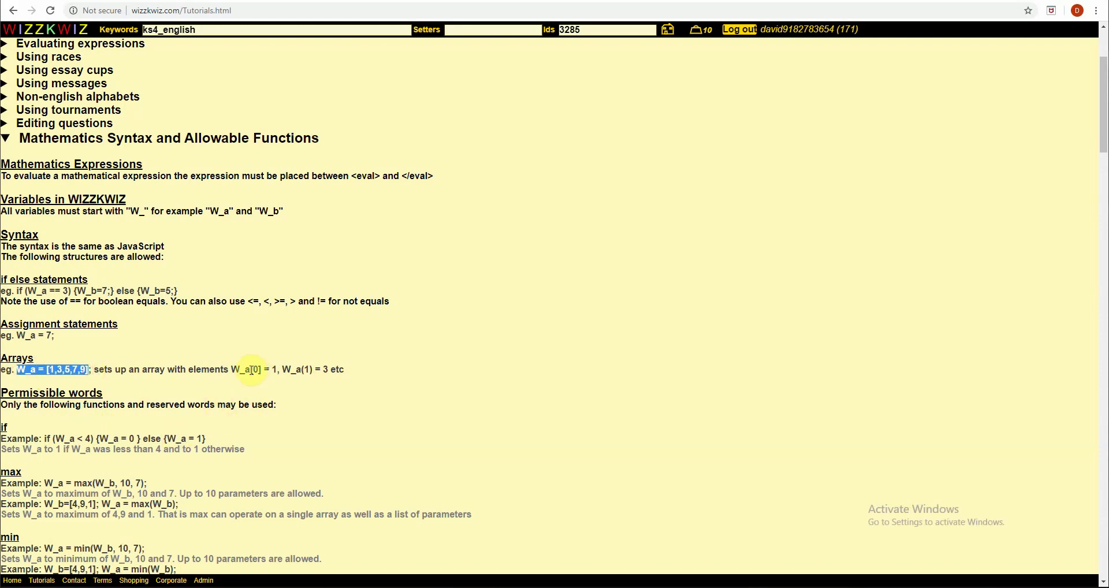
{"action": "left_click_drag", "start_coordinate": [250, 369], "coordinate": [269, 370]}
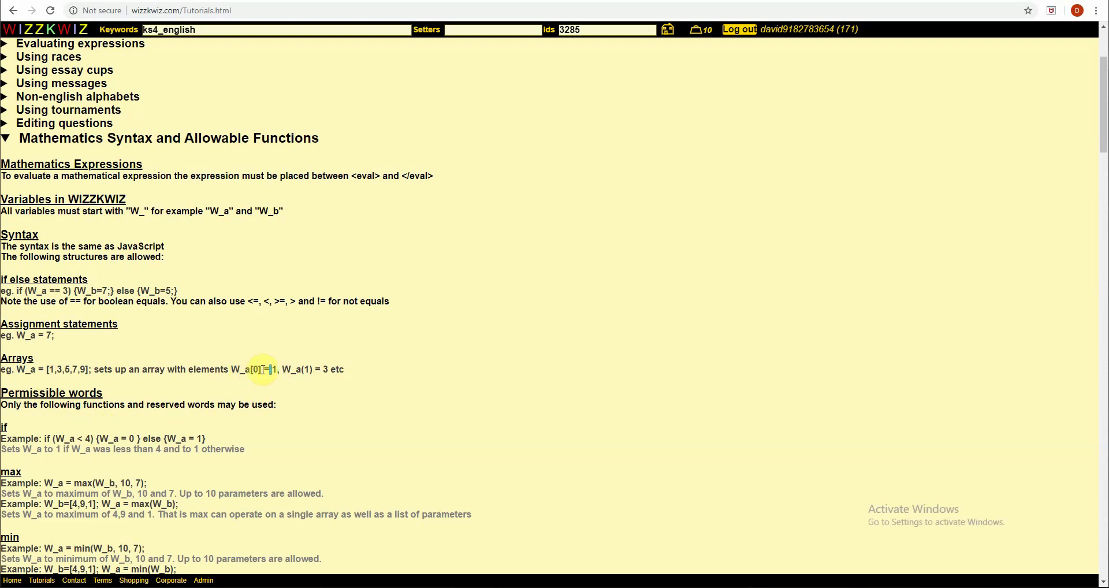
{"action": "left_click_drag", "start_coordinate": [49, 370], "coordinate": [55, 370]}
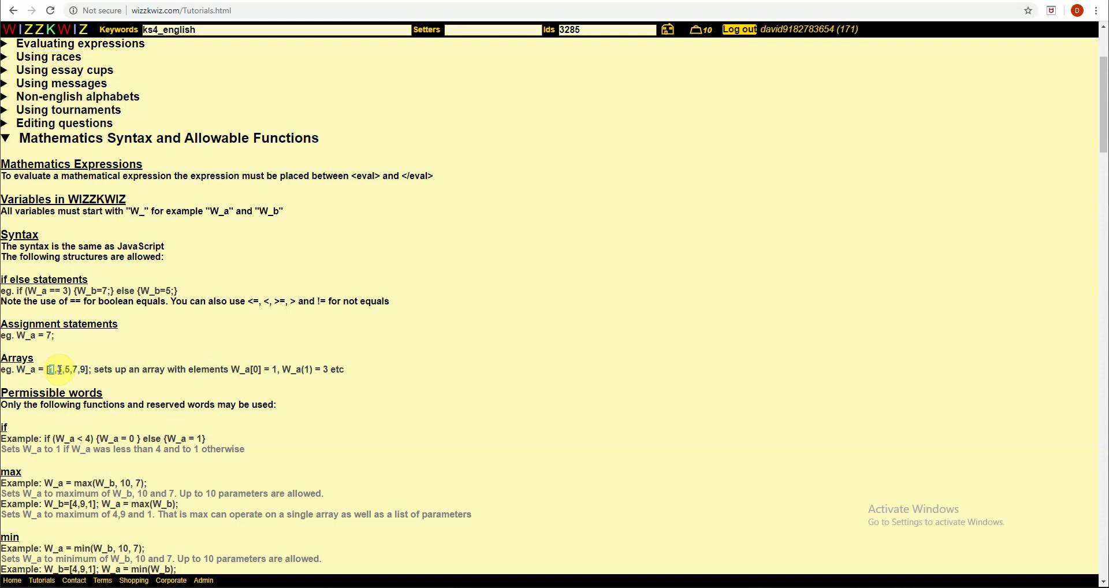
{"action": "left_click", "coordinate": [312, 370]}
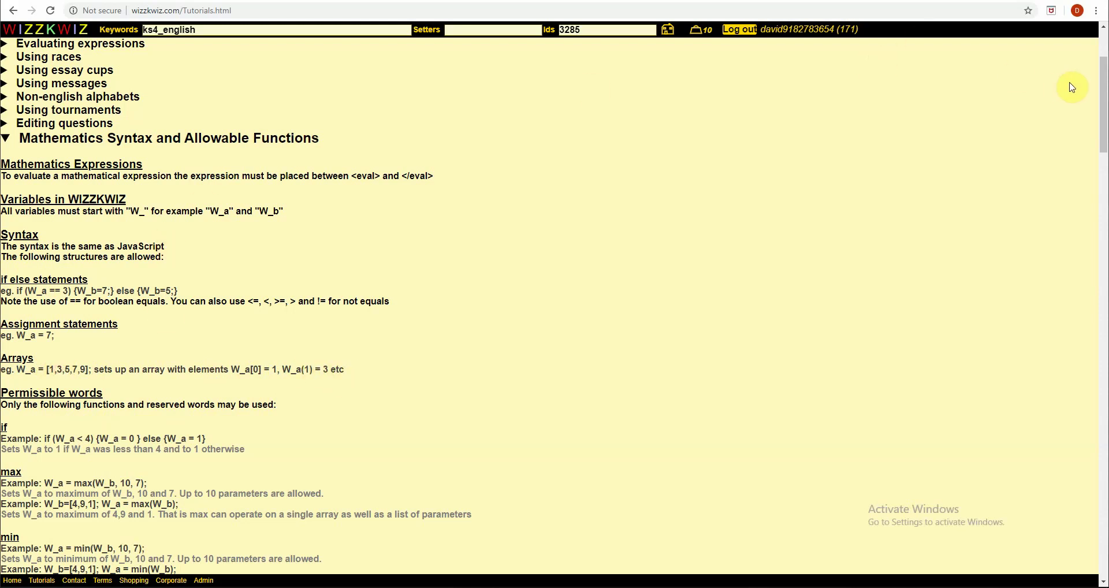
{"action": "left_click_drag", "start_coordinate": [1102, 84], "coordinate": [1103, 118]}
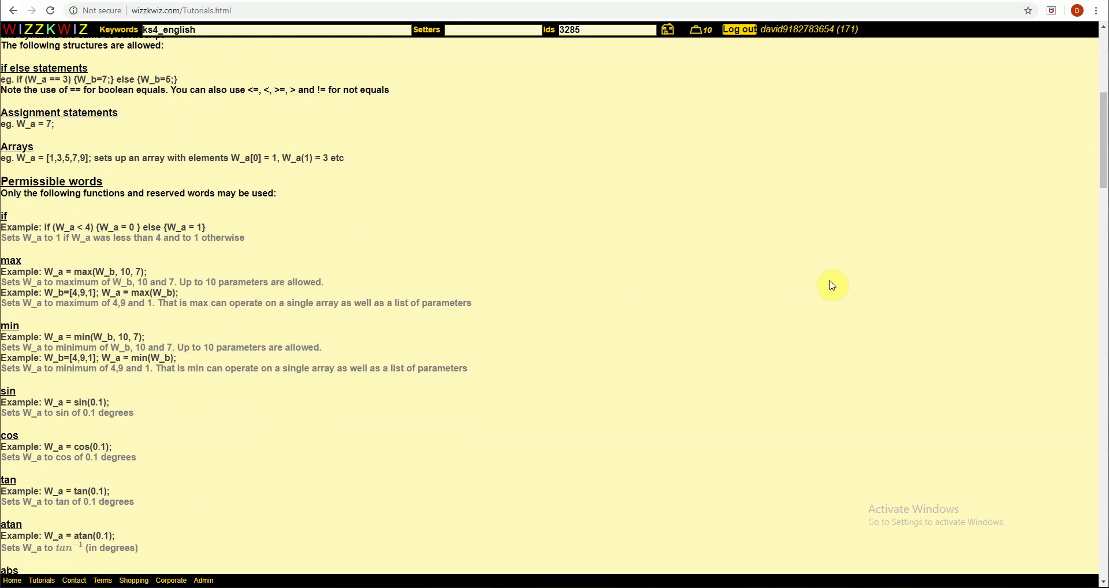
{"action": "left_click_drag", "start_coordinate": [1103, 145], "coordinate": [1070, 146]}
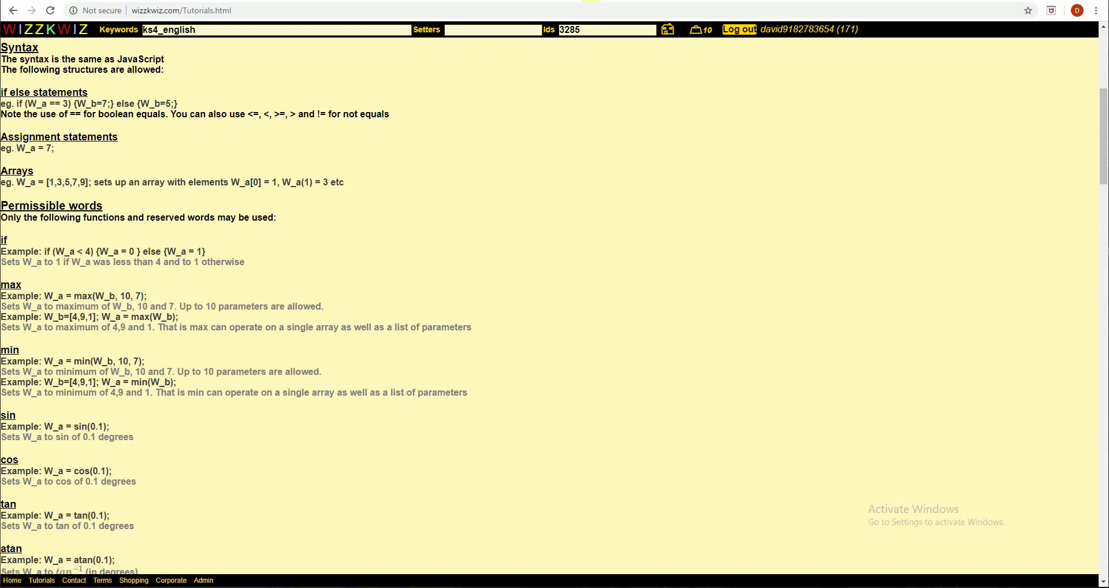
Return to the home page and start a new numerical question with the keywords "k3_maths_number dah20200213d".
{"action": "left_click", "coordinate": [668, 30]}
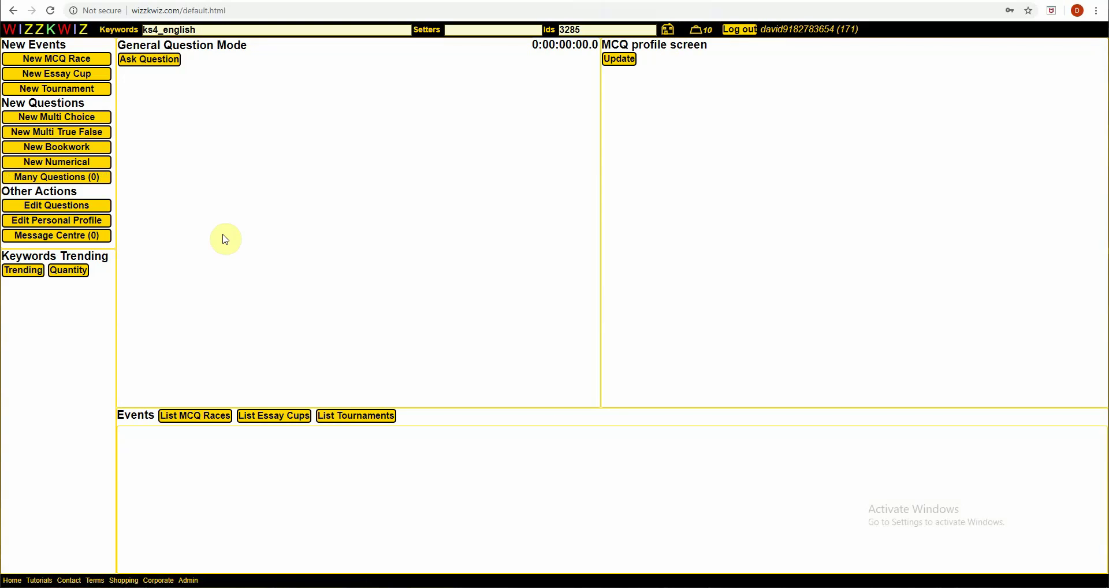
{"action": "left_click", "coordinate": [53, 165]}
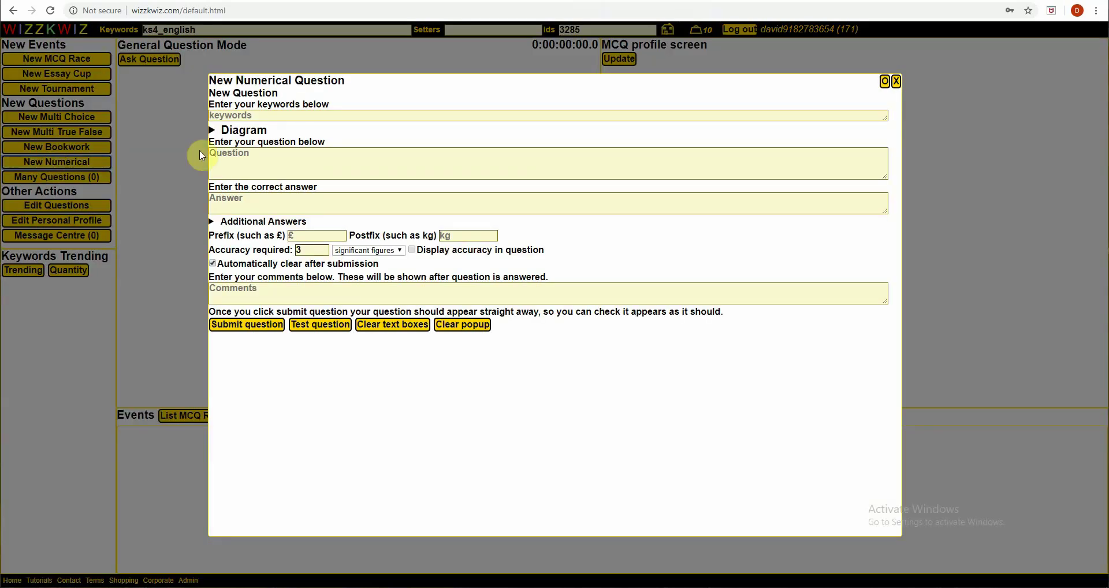
{"action": "left_click", "coordinate": [223, 114]}
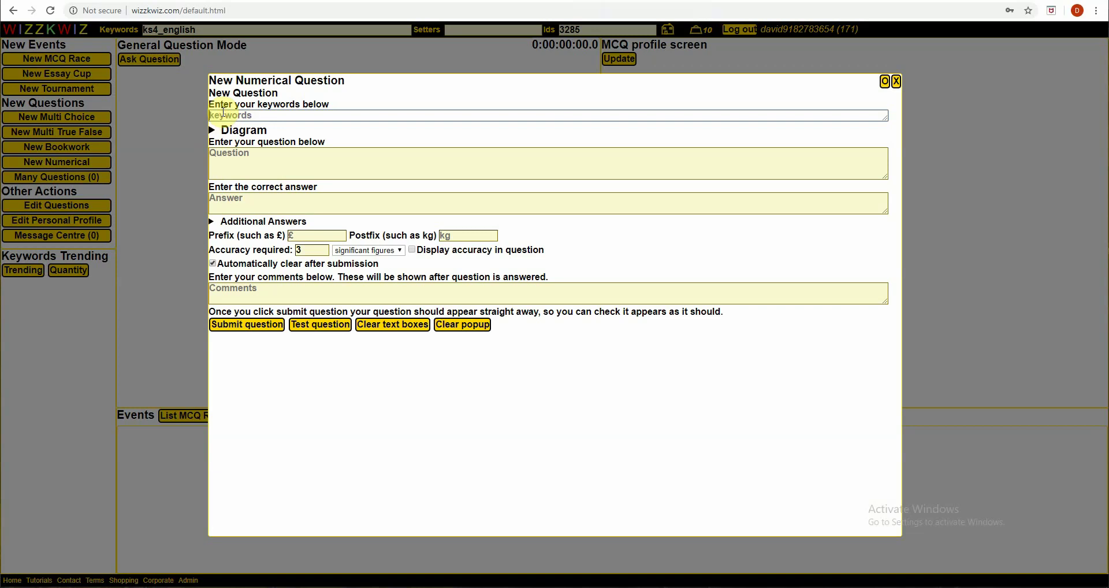
{"action": "type", "text": "k3_maths_numner"}
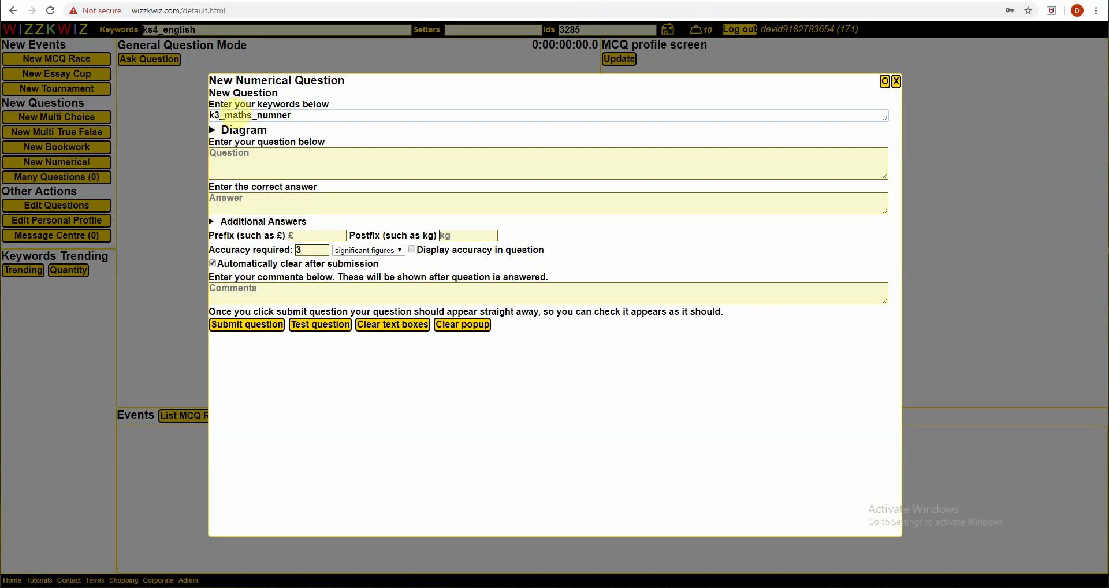
{"action": "key", "text": "BackSpace"}
{"action": "key", "text": "BackSpace"}
{"action": "key", "text": "BackSpace"}
{"action": "key", "text": "BackSpace"}
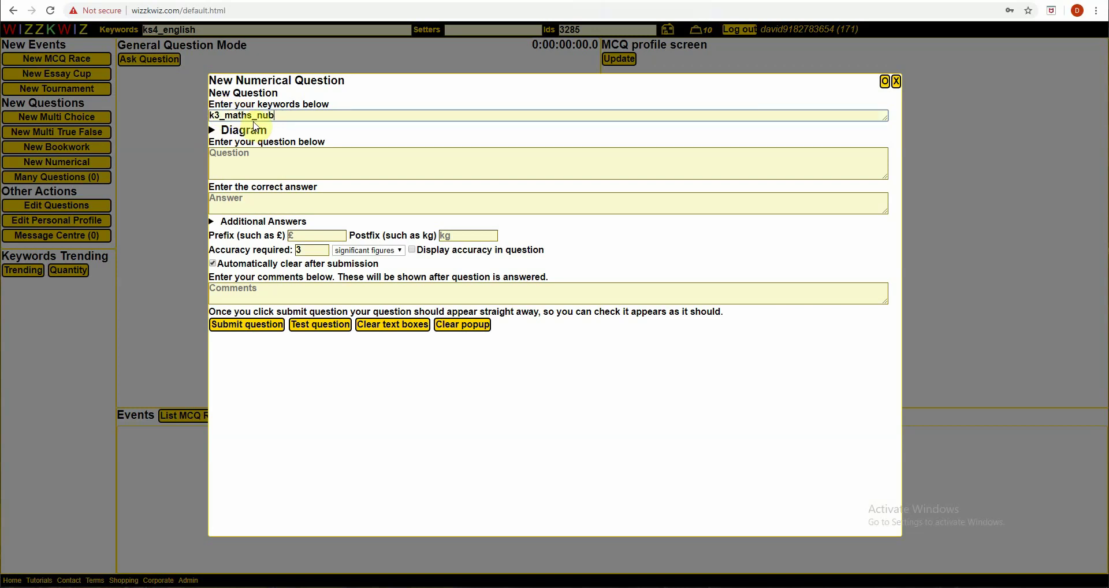
{"action": "type", "text": "ber"}
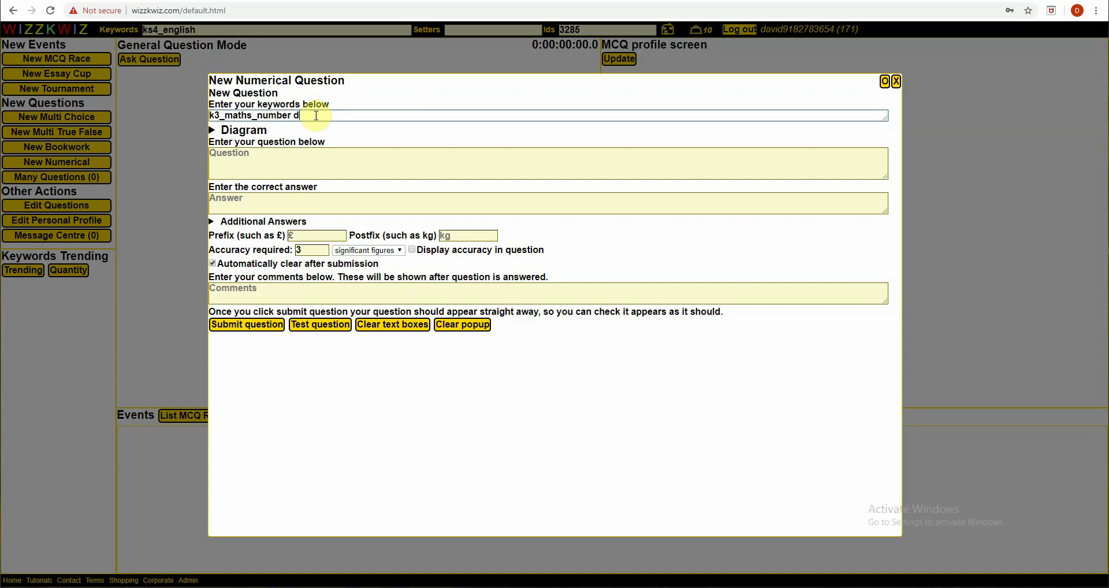
{"action": "type", "text": " dah20200213d"}
{"action": "double_click", "coordinate": [316, 115]}
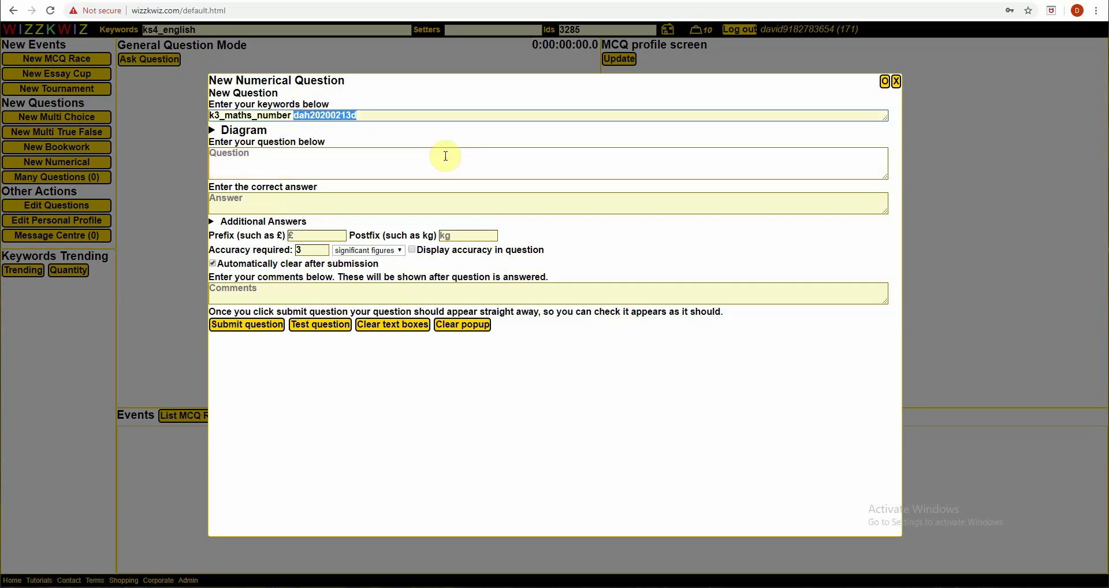
Enter "What is the lowest common multiple of 8 and 12" as the question text.
{"action": "left_click", "coordinate": [271, 163]}
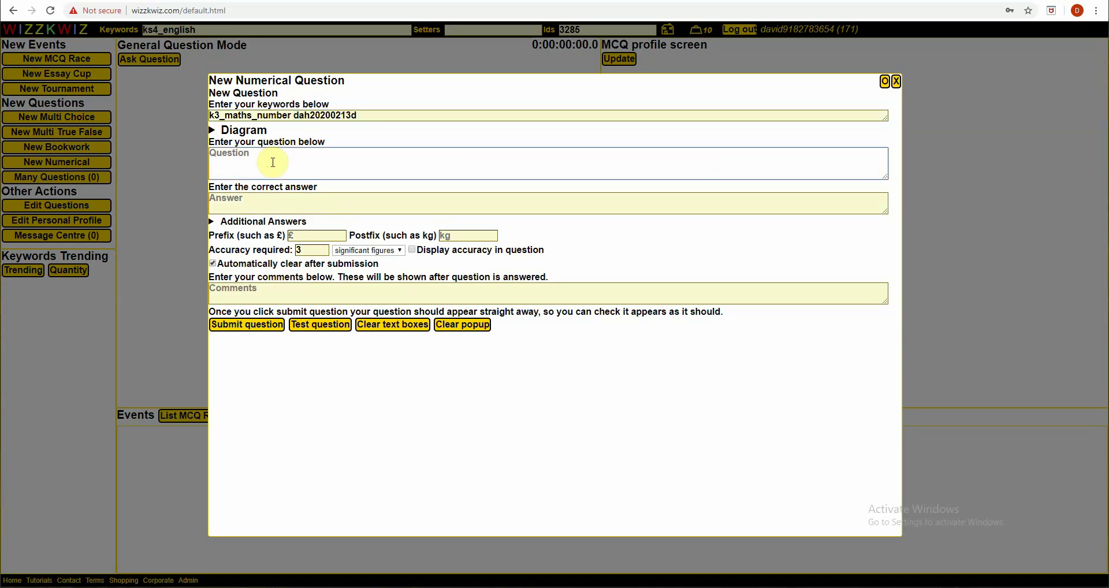
{"action": "type", "text": "What is the lowest common multiple "}
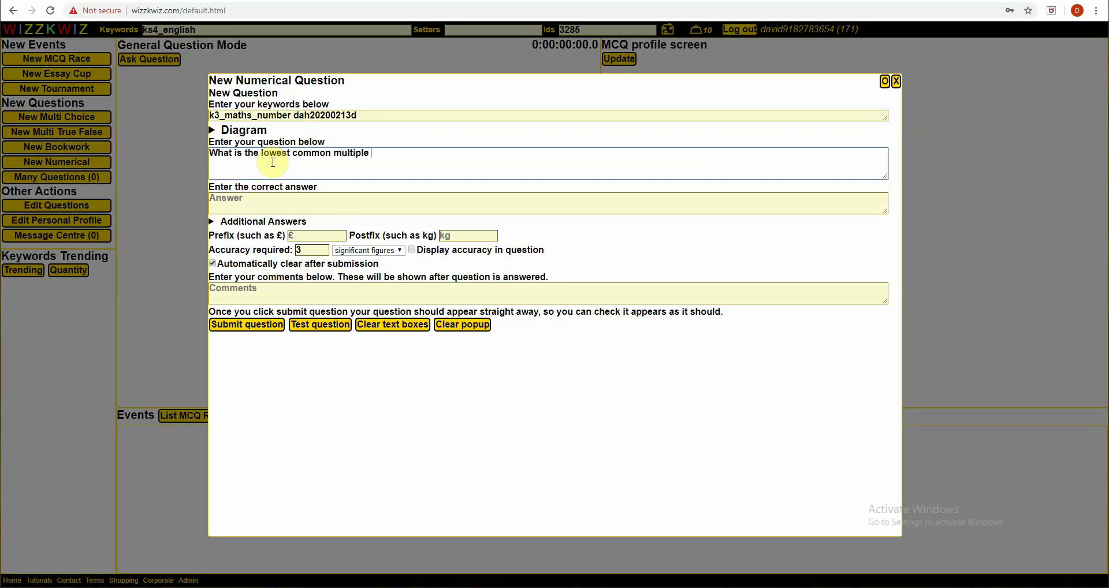
{"action": "type", "text": "of 8"}
{"action": "type", "text": "and 12"}
Set the correct answer to 24 and run a test preview of the numerical question.
{"action": "left_click", "coordinate": [264, 199]}
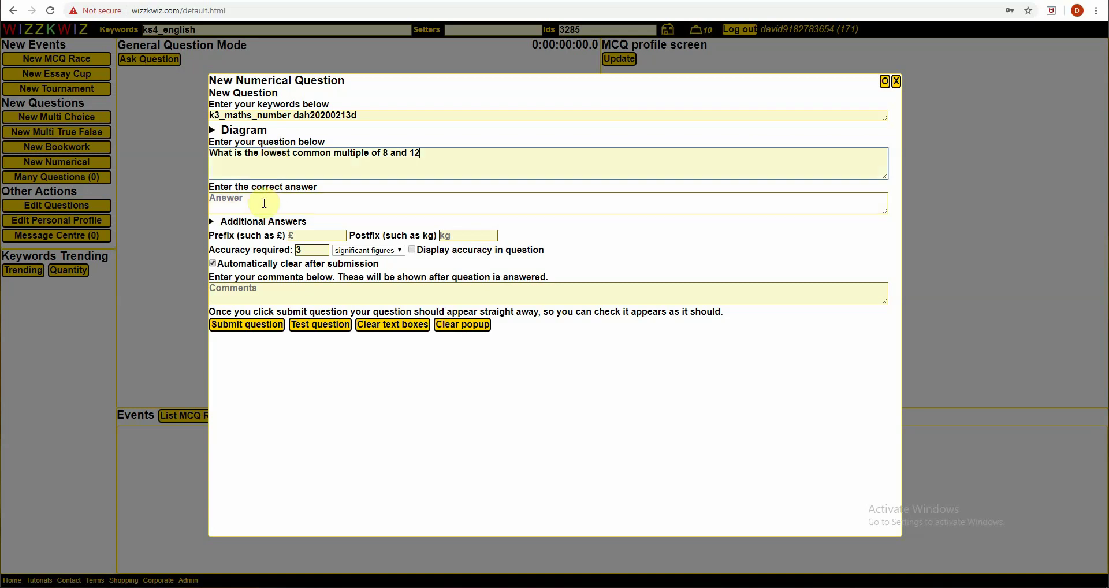
{"action": "type", "text": "24"}
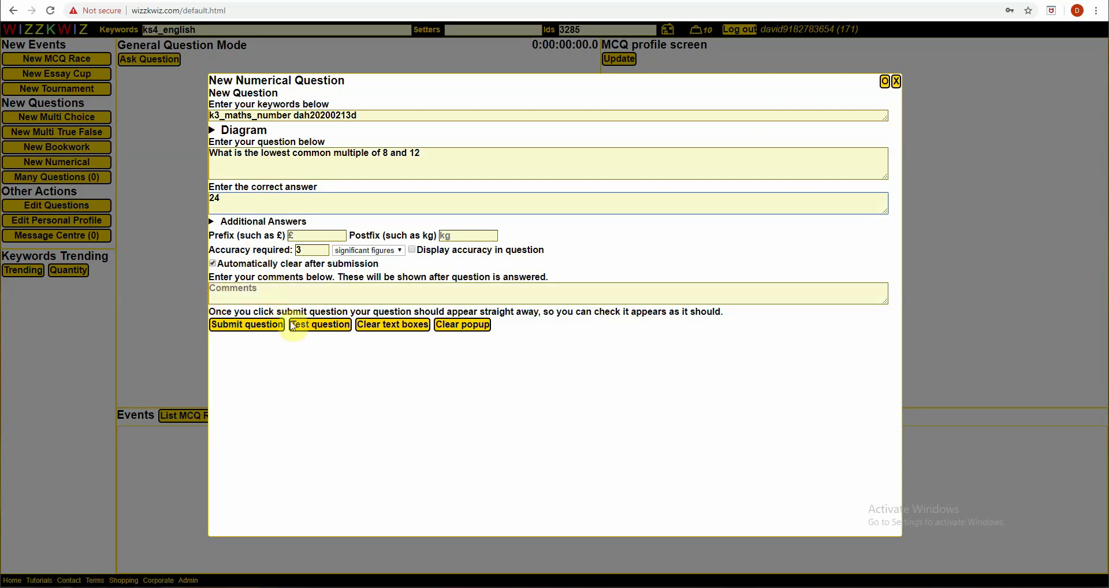
{"action": "left_click", "coordinate": [310, 328]}
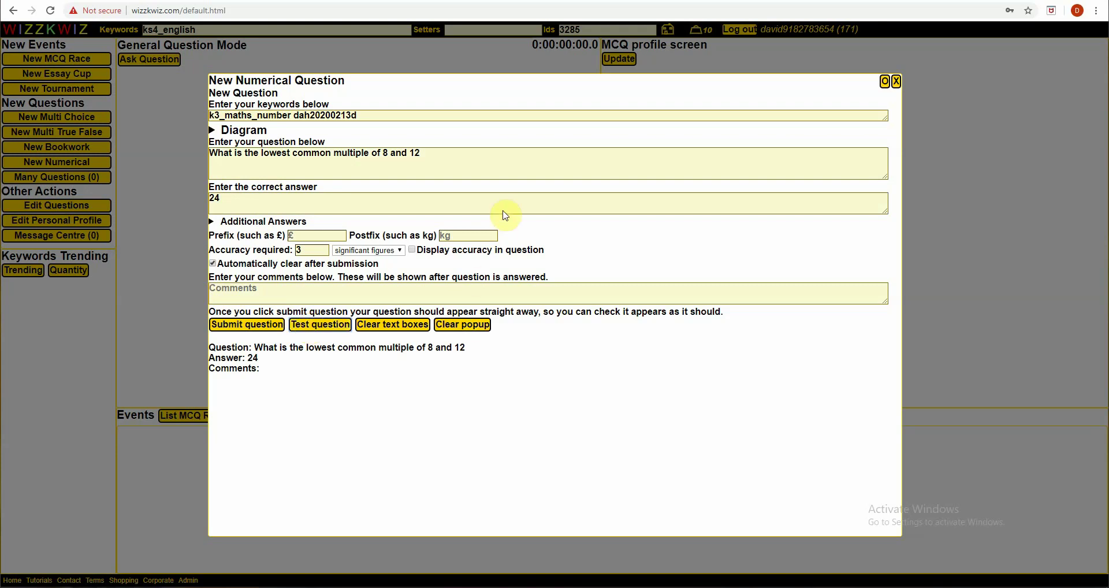
Replace the number 8 in the question text with an empty <eval></eval> tag pair.
{"action": "double_click", "coordinate": [385, 153]}
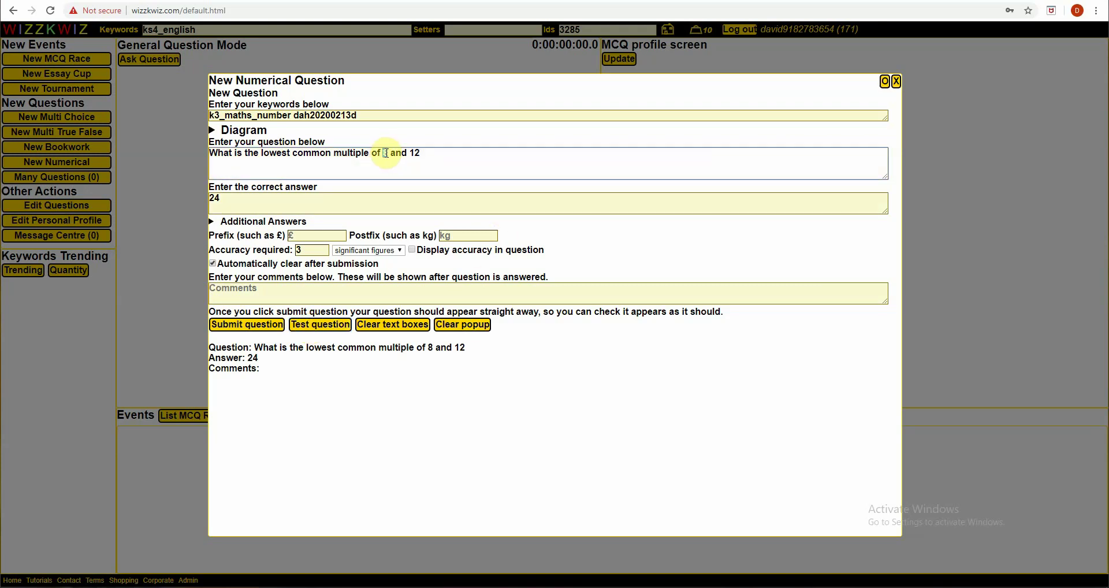
{"action": "double_click", "coordinate": [416, 153]}
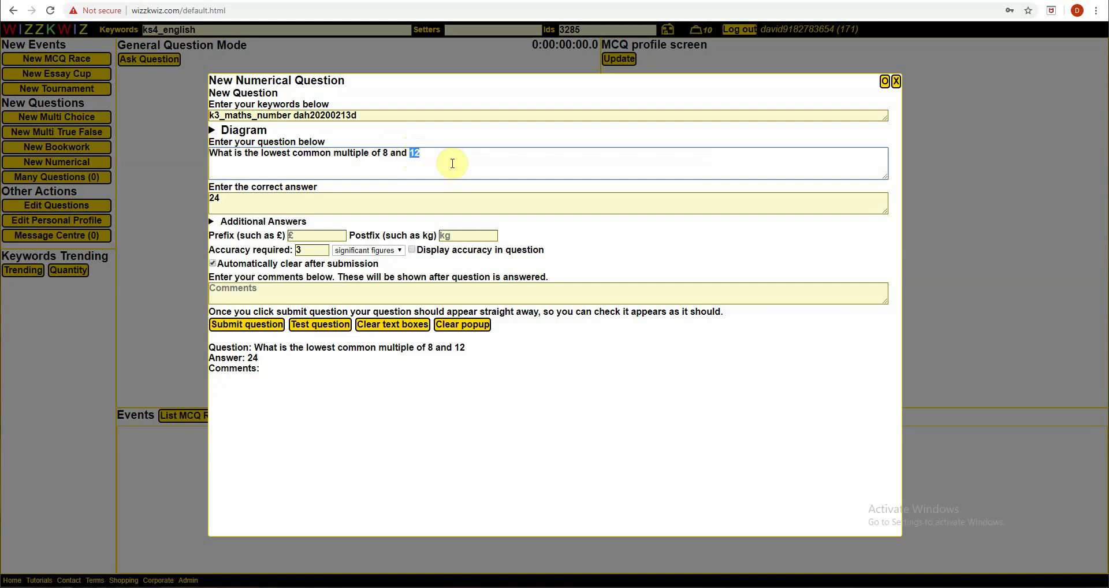
{"action": "double_click", "coordinate": [386, 154]}
{"action": "type", "text": "<eval>"}
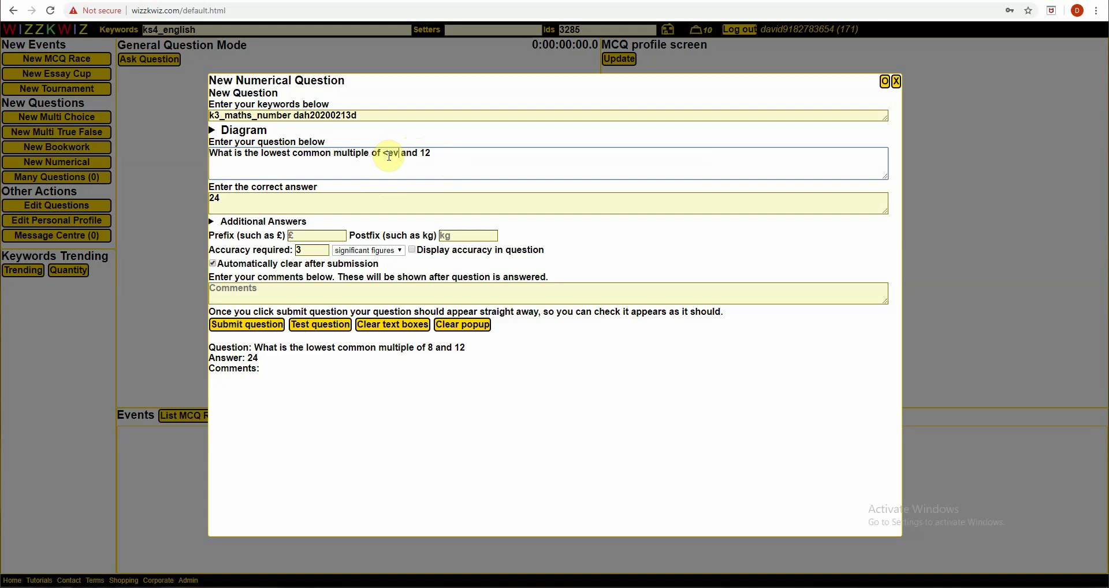
{"action": "type", "text": "</eval>"}
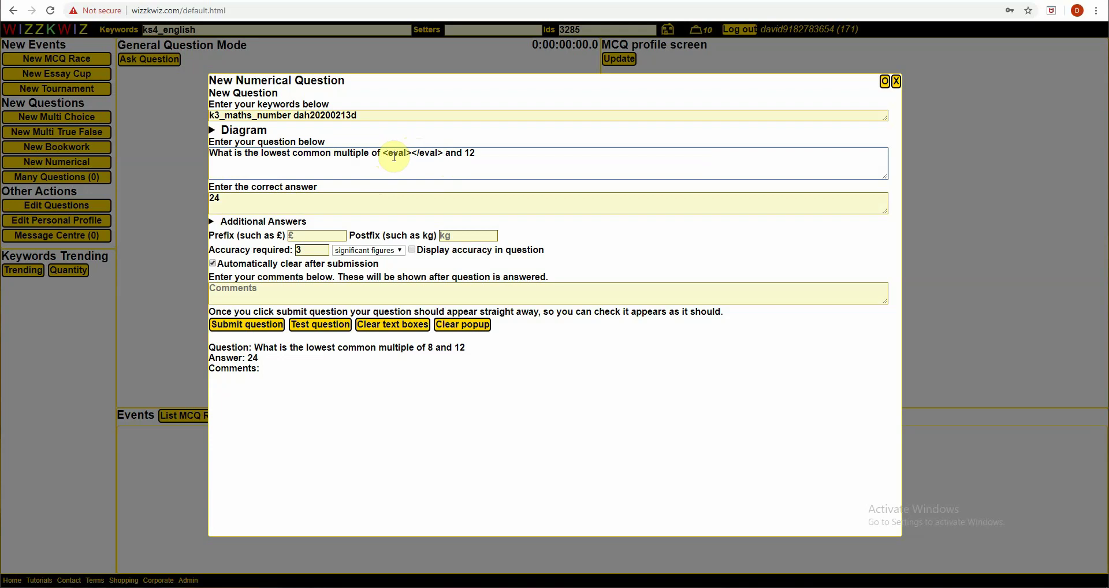
Insert the expression W_a=random_step(1,12,1) between the eval tags in the question text.
{"action": "left_click", "coordinate": [411, 153]}
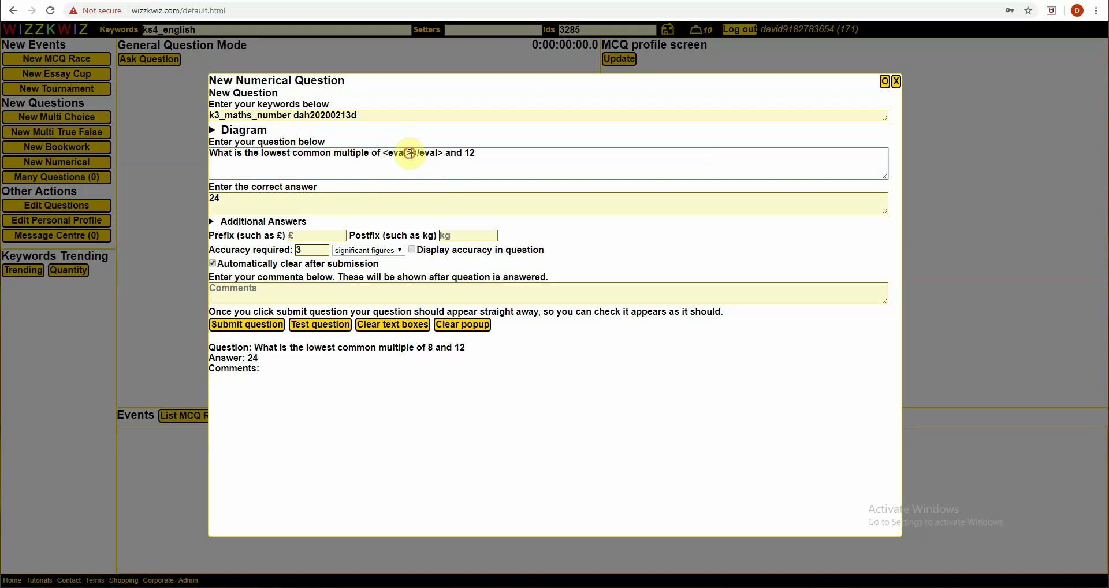
{"action": "left_click", "coordinate": [336, 204]}
{"action": "type", "text": "W_"}
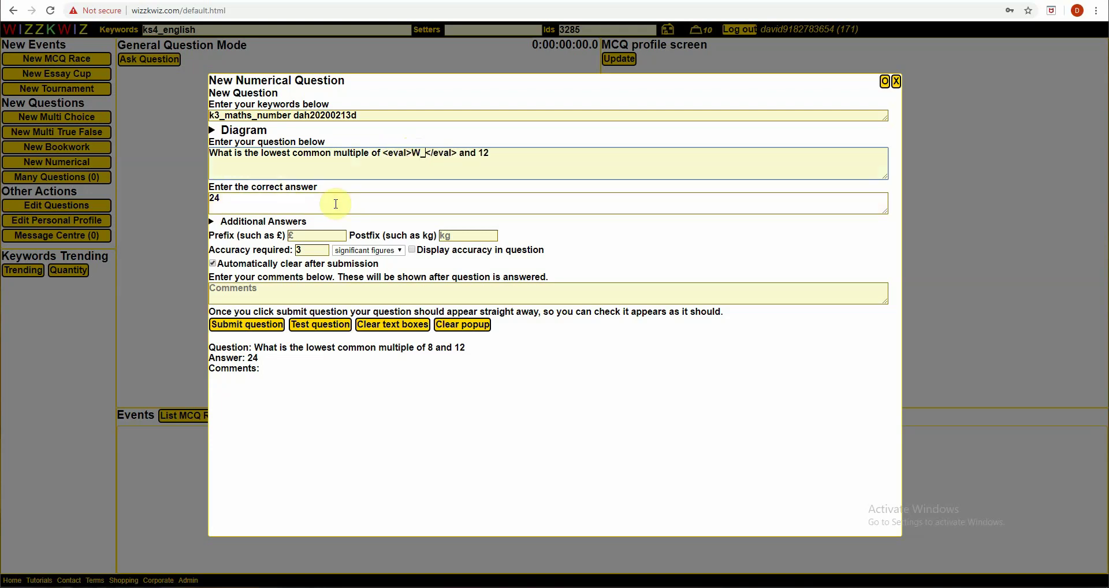
{"action": "type", "text": "a"}
{"action": "left_click", "coordinate": [322, 202]}
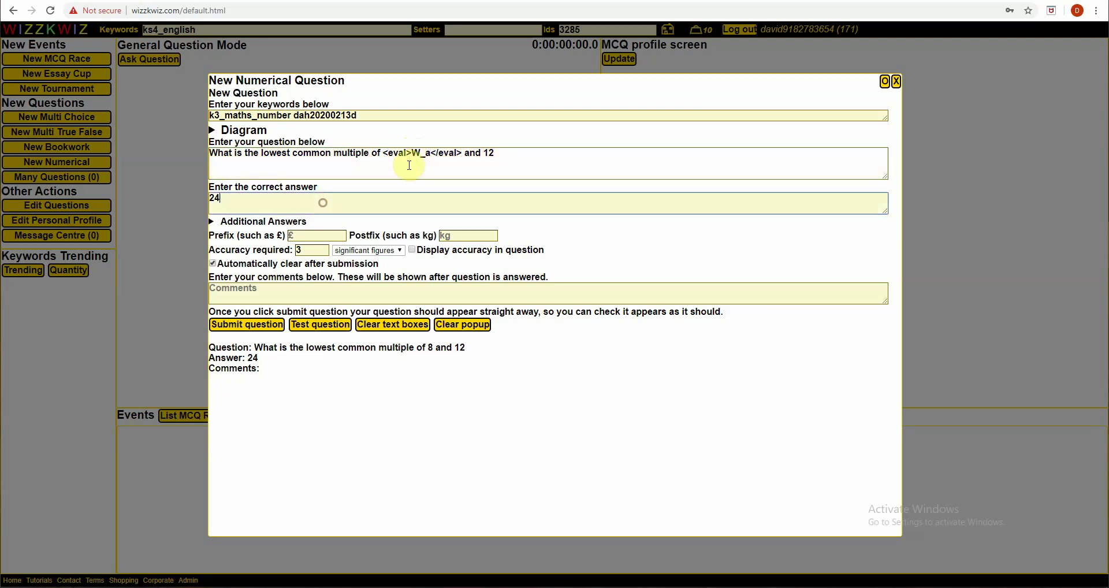
{"action": "left_click", "coordinate": [429, 154]}
{"action": "type", "text": "=random_s"}
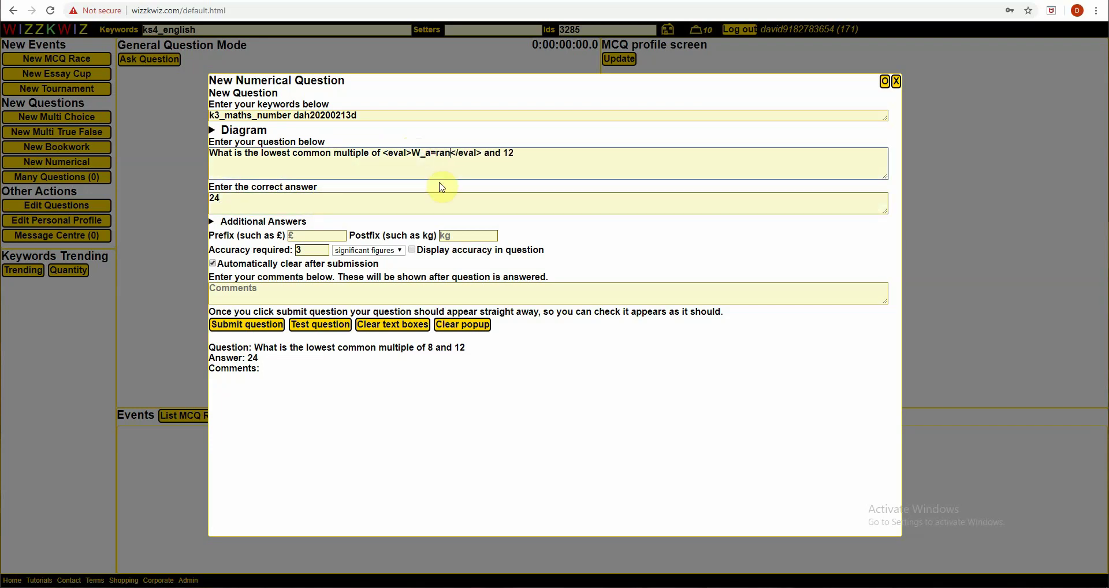
{"action": "type", "text": "tep"}
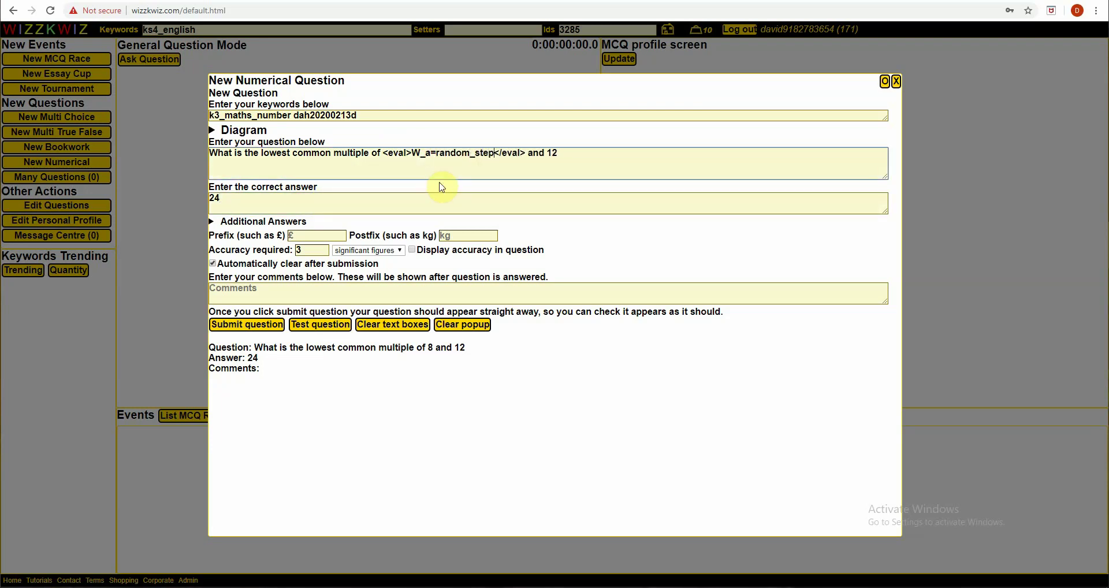
{"action": "type", "text": "(1,12,1)"}
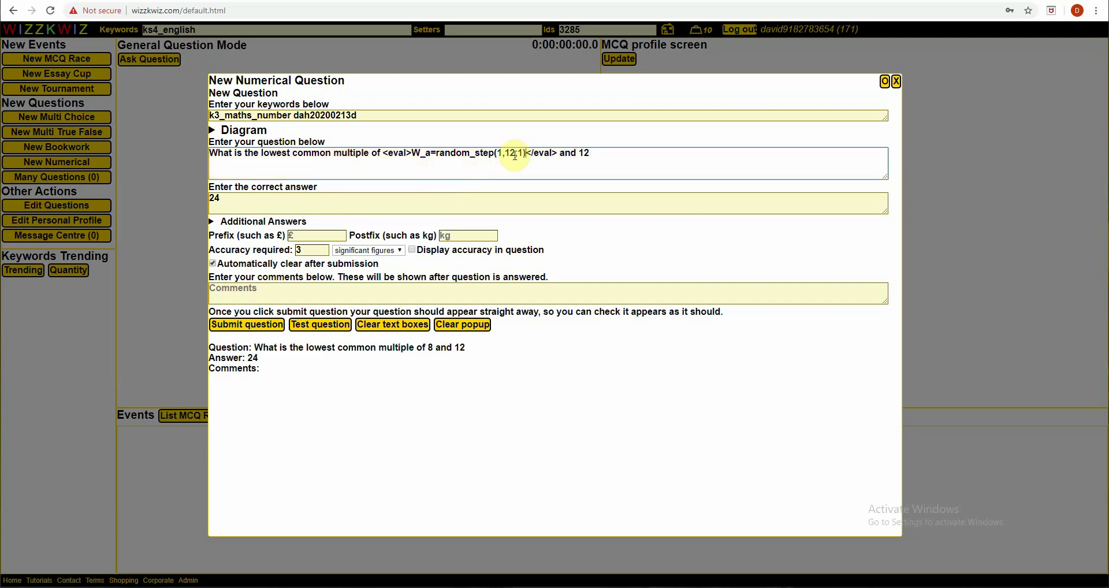
Replace the 12 at the end of the question text with <eval>W_b=random_step(1,12,1)</eval>.
{"action": "double_click", "coordinate": [582, 152]}
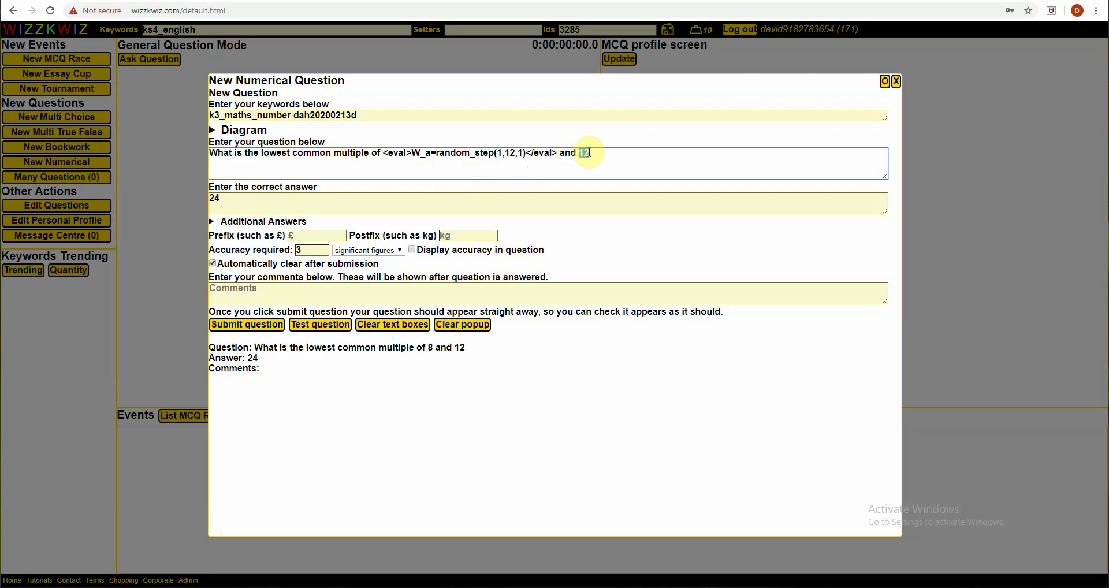
{"action": "key", "text": "BackSpace"}
{"action": "type", "text": "<eval>W_b=random_step("}
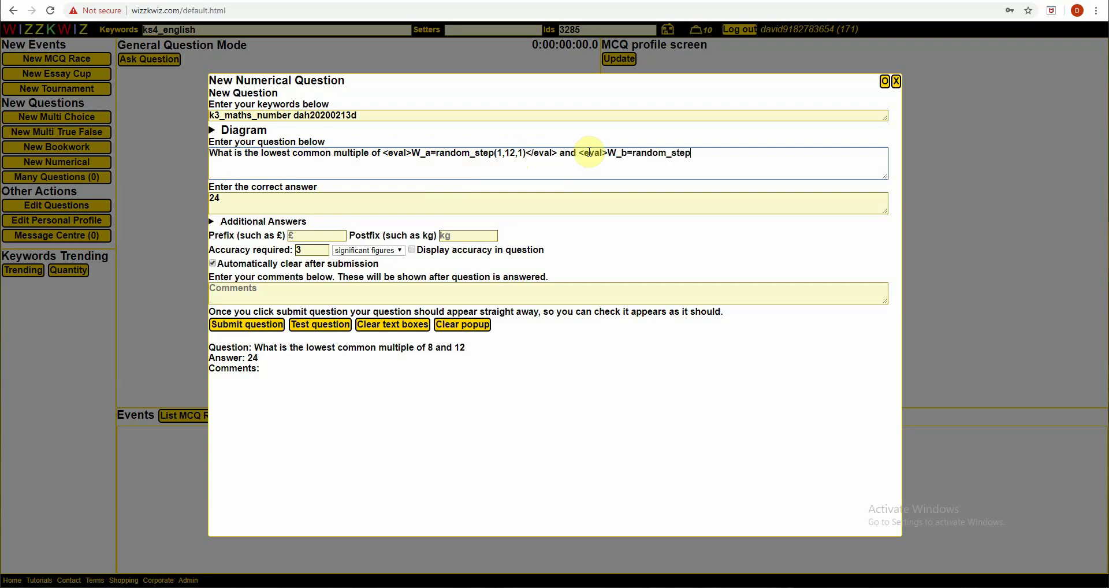
{"action": "type", "text": "1,12,1)</eval>"}
Run the question test repeatedly to check that both numbers are randomly generated in the preview.
{"action": "left_click", "coordinate": [325, 327]}
{"action": "left_click", "coordinate": [326, 328]}
{"action": "left_click", "coordinate": [327, 328]}
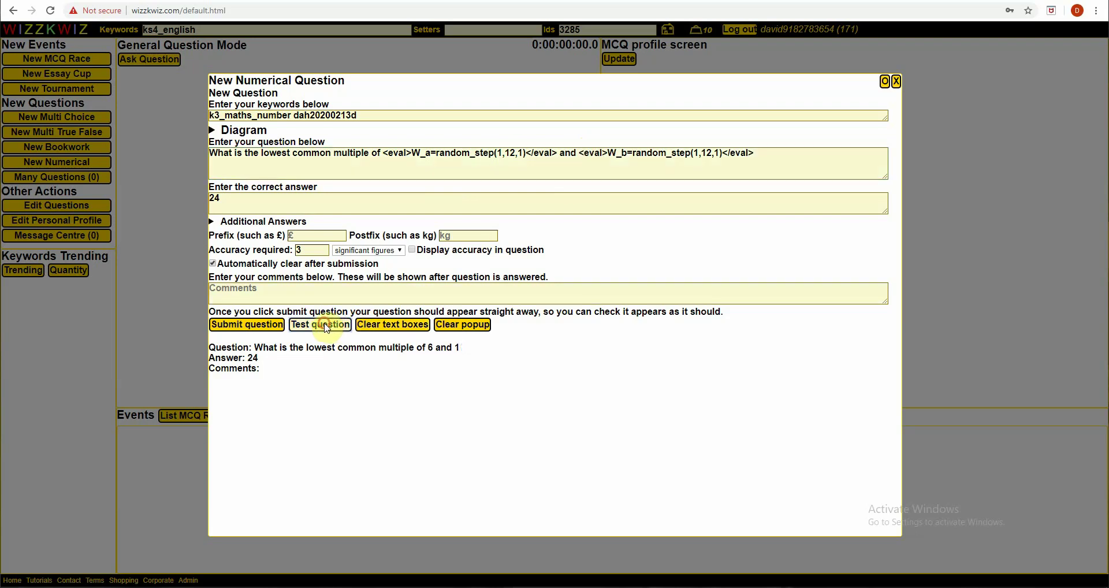
{"action": "left_click", "coordinate": [326, 328]}
{"action": "left_click", "coordinate": [326, 328]}
{"action": "left_click", "coordinate": [327, 328]}
{"action": "left_click", "coordinate": [326, 328]}
{"action": "left_click", "coordinate": [326, 328]}
{"action": "left_click", "coordinate": [326, 328]}
{"action": "left_click", "coordinate": [326, 328]}
{"action": "left_click", "coordinate": [326, 328]}
{"action": "left_click", "coordinate": [326, 328]}
{"action": "left_click", "coordinate": [326, 327]}
{"action": "left_click", "coordinate": [326, 328]}
{"action": "left_click", "coordinate": [326, 327]}
{"action": "left_click", "coordinate": [326, 328]}
Look up the lcm function's example and return value in the Tutorials window, and return to the numerical question.
{"action": "left_click_drag", "start_coordinate": [1, 45], "coordinate": [536, 56]}
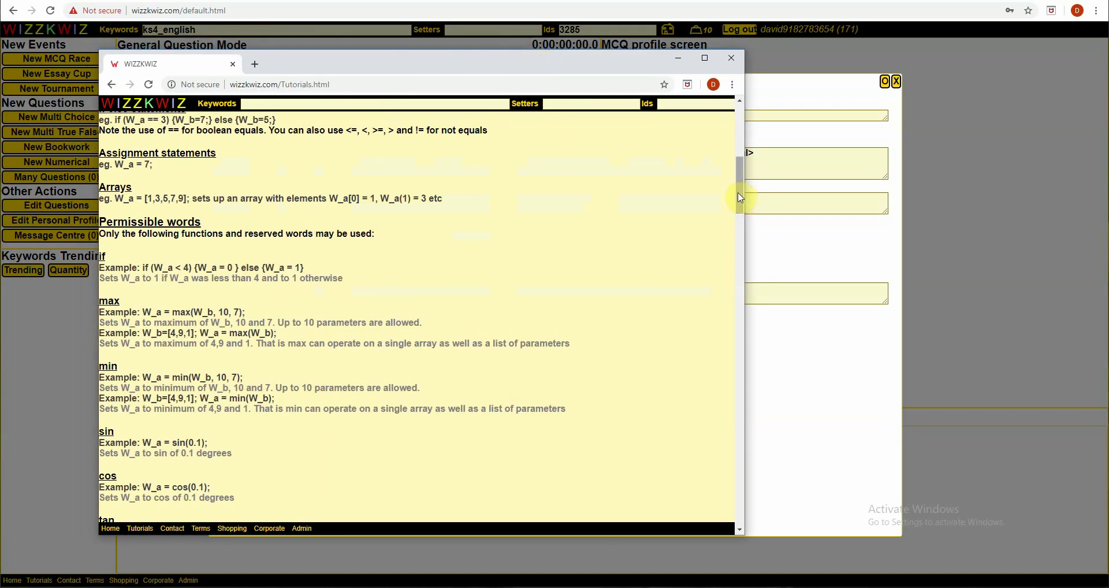
{"action": "left_click_drag", "start_coordinate": [739, 196], "coordinate": [736, 490]}
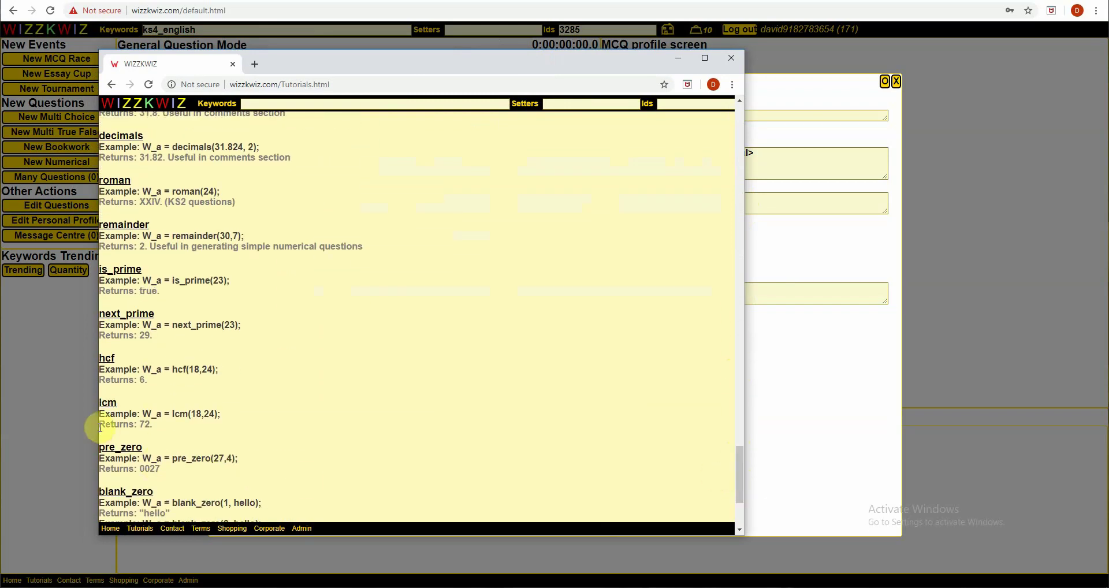
{"action": "double_click", "coordinate": [110, 402]}
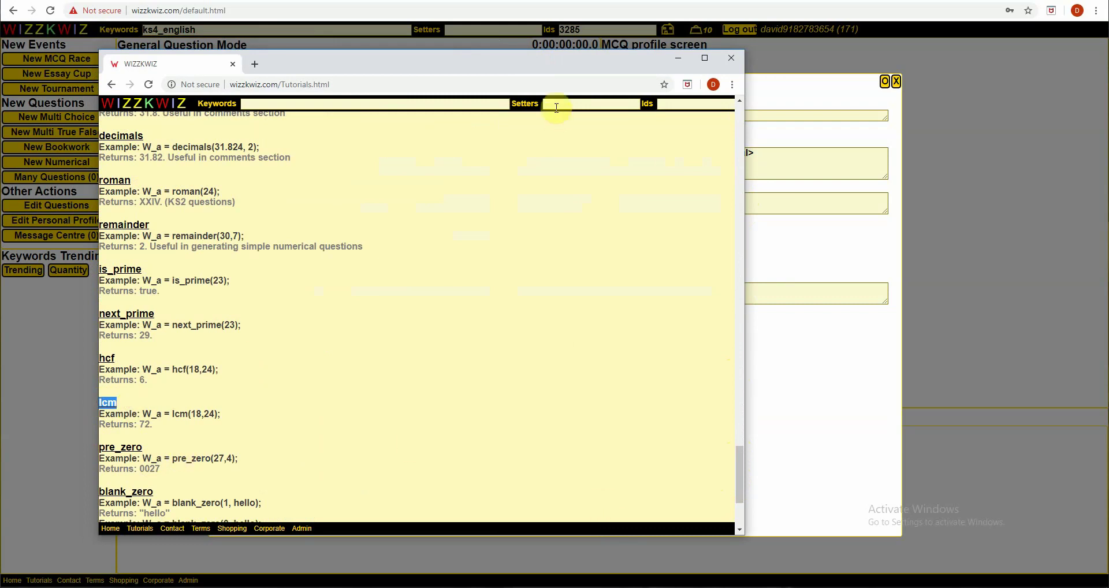
{"action": "left_click", "coordinate": [204, 414]}
{"action": "double_click", "coordinate": [204, 414]}
{"action": "double_click", "coordinate": [144, 425]}
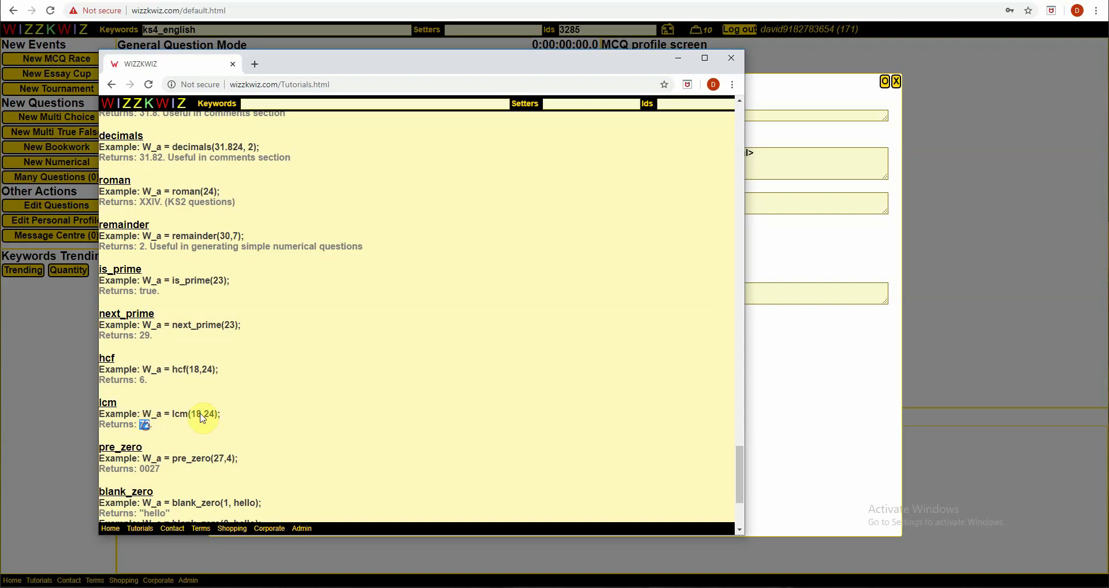
{"action": "left_click", "coordinate": [398, 46]}
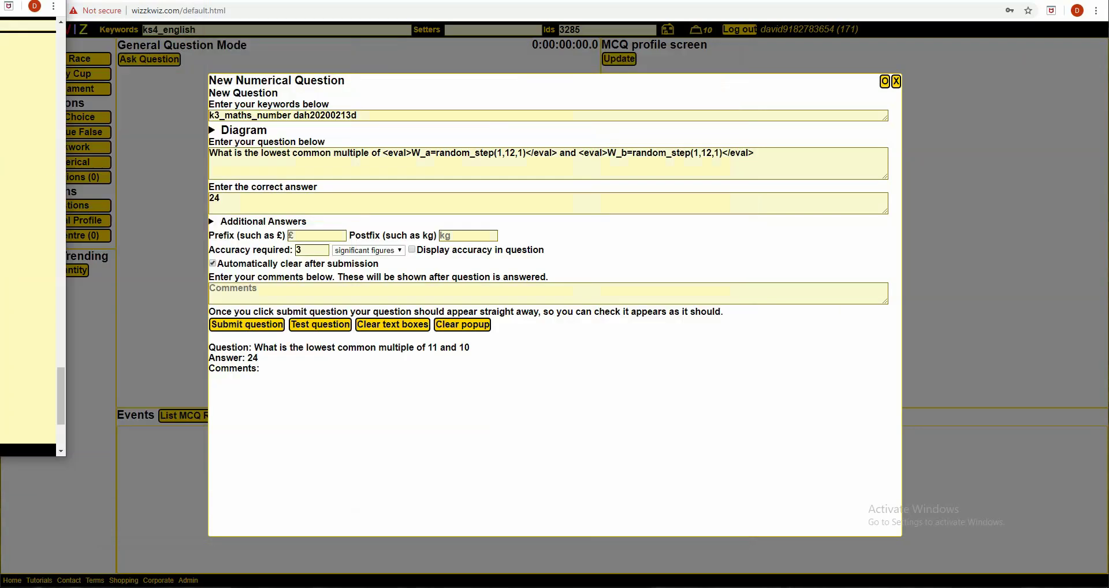
Replace the correct answer with <eval>W_answer=lcm(W_a,W_b)</eval>.
{"action": "left_click", "coordinate": [211, 198]}
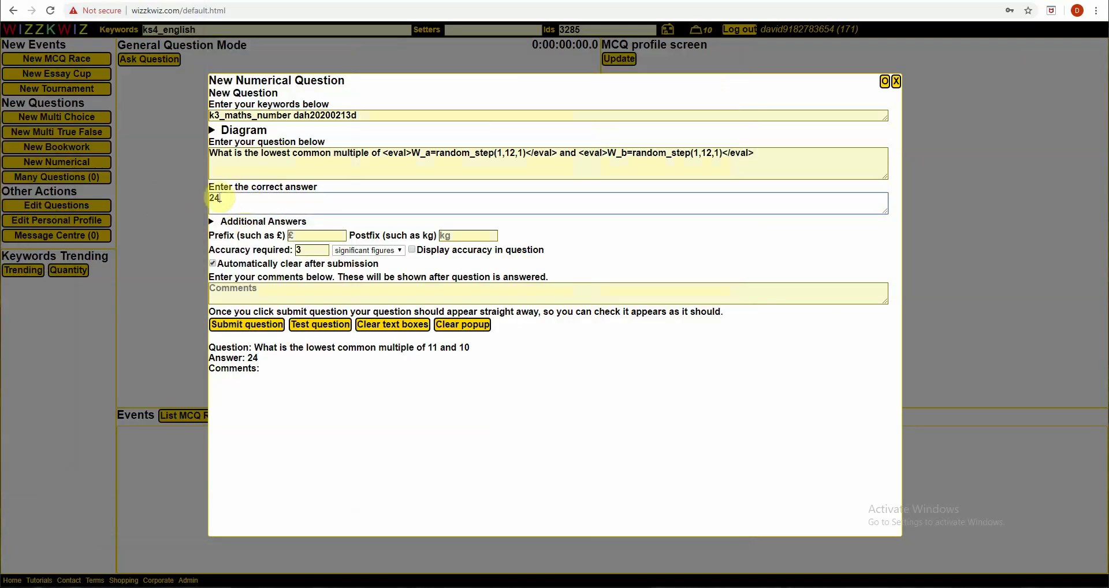
{"action": "double_click", "coordinate": [211, 198]}
{"action": "key", "text": "BackSpace"}
{"action": "type", "text": "<eval></eval"}
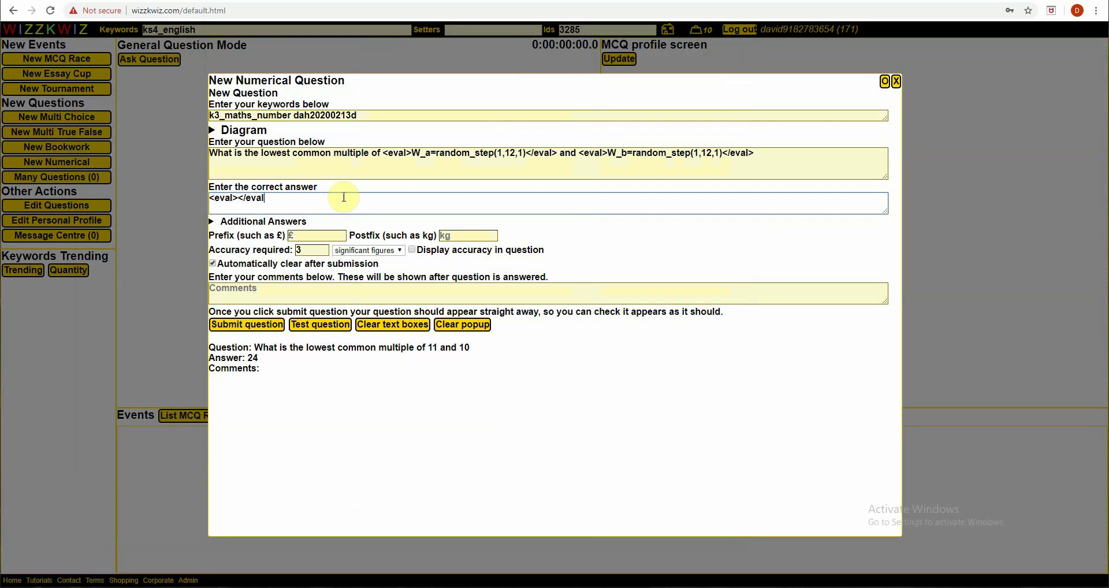
{"action": "type", "text": ">W_ansq"}
{"action": "key", "text": "BackSpace"}
{"action": "type", "text": "wer=W_a"}
{"action": "key", "text": "BackSpace"}
{"action": "key", "text": "BackSpace"}
{"action": "key", "text": "BackSpace"}
{"action": "key", "text": "BackSpace"}
{"action": "type", "text": "lcm(W_a,W_"}
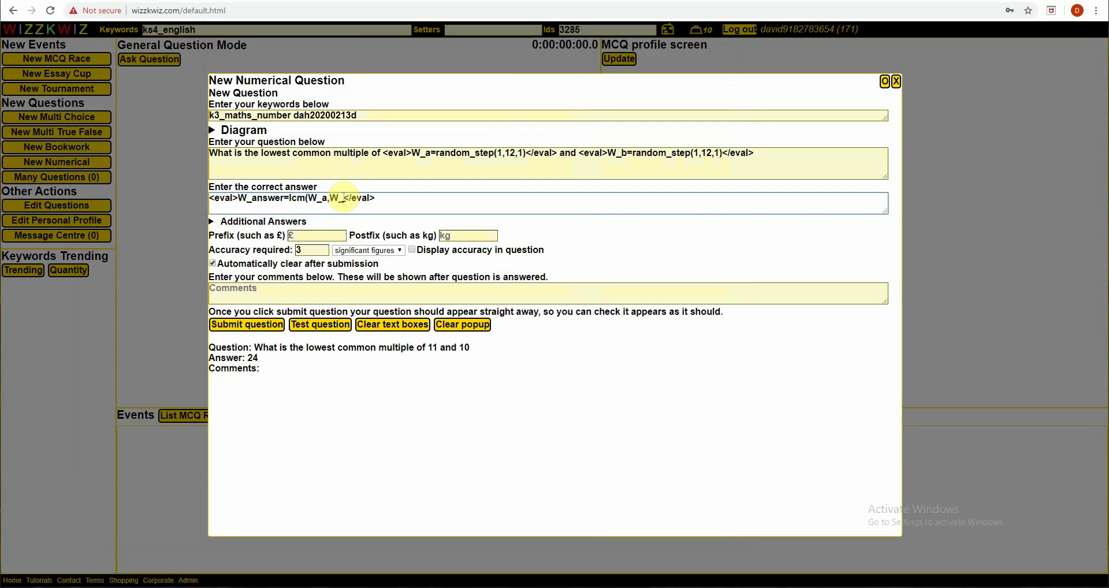
{"action": "type", "text": "b)"}
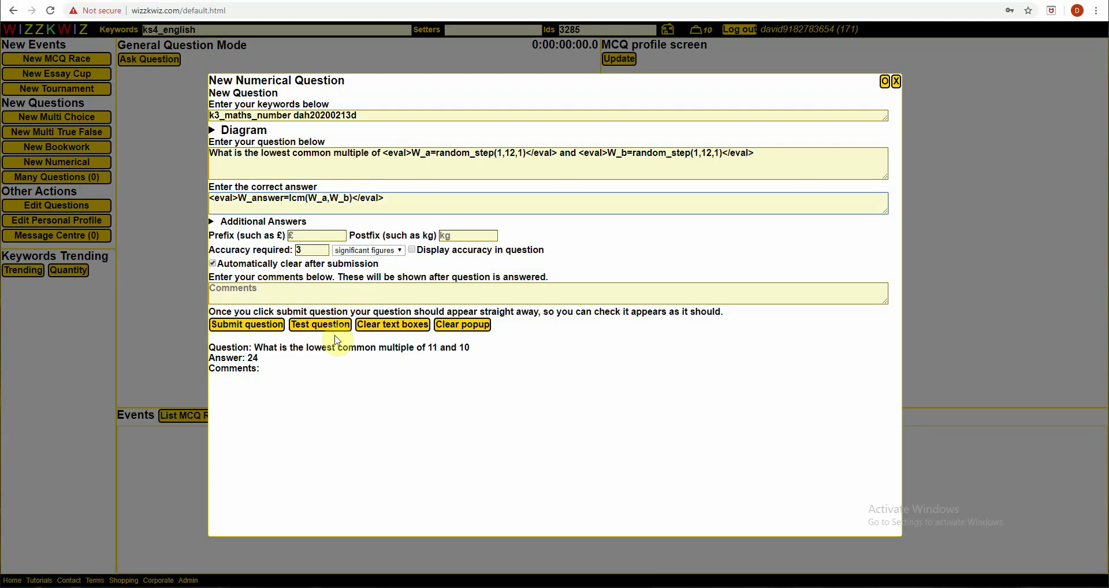
Test the question several times to check the calculated answer against the random numbers and inspect the comments line.
{"action": "left_click", "coordinate": [331, 326]}
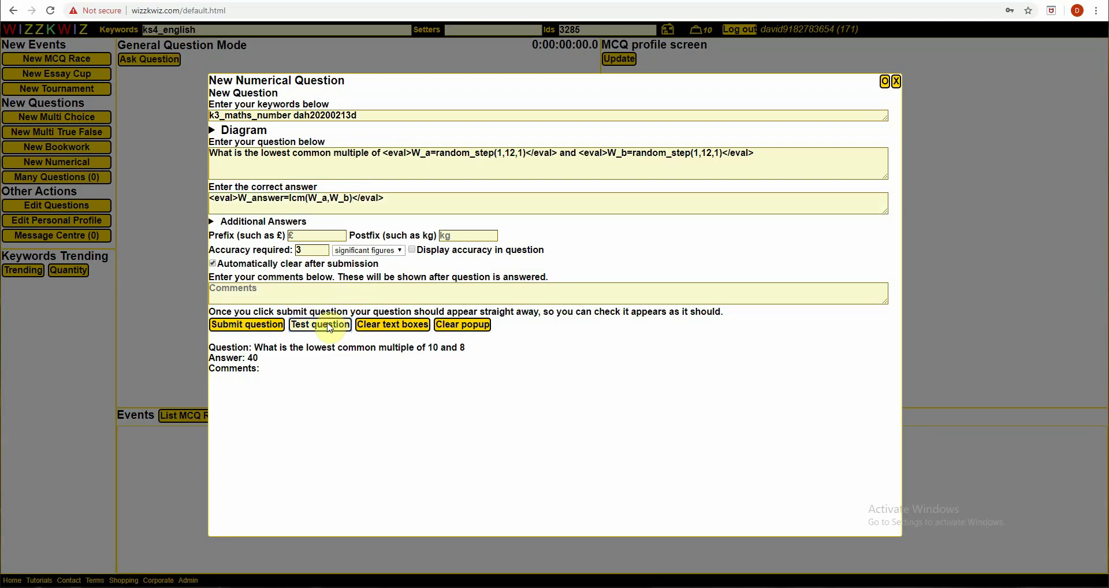
{"action": "left_click", "coordinate": [330, 326]}
{"action": "left_click", "coordinate": [331, 326]}
{"action": "left_click", "coordinate": [331, 325]}
{"action": "left_click", "coordinate": [330, 326]}
{"action": "left_click", "coordinate": [331, 326]}
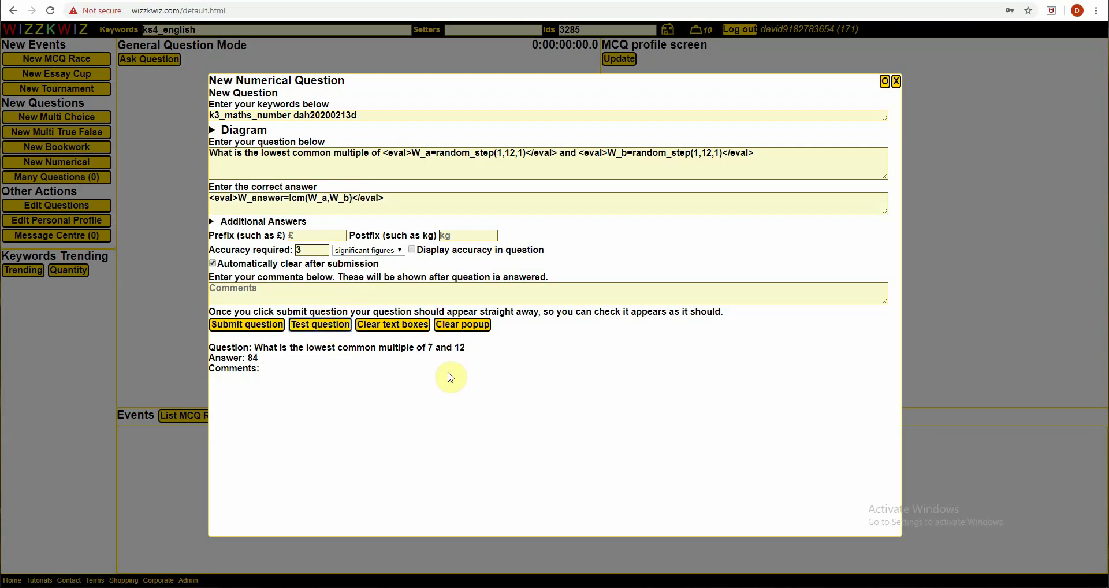
{"action": "left_click", "coordinate": [325, 327]}
{"action": "left_click", "coordinate": [327, 327]}
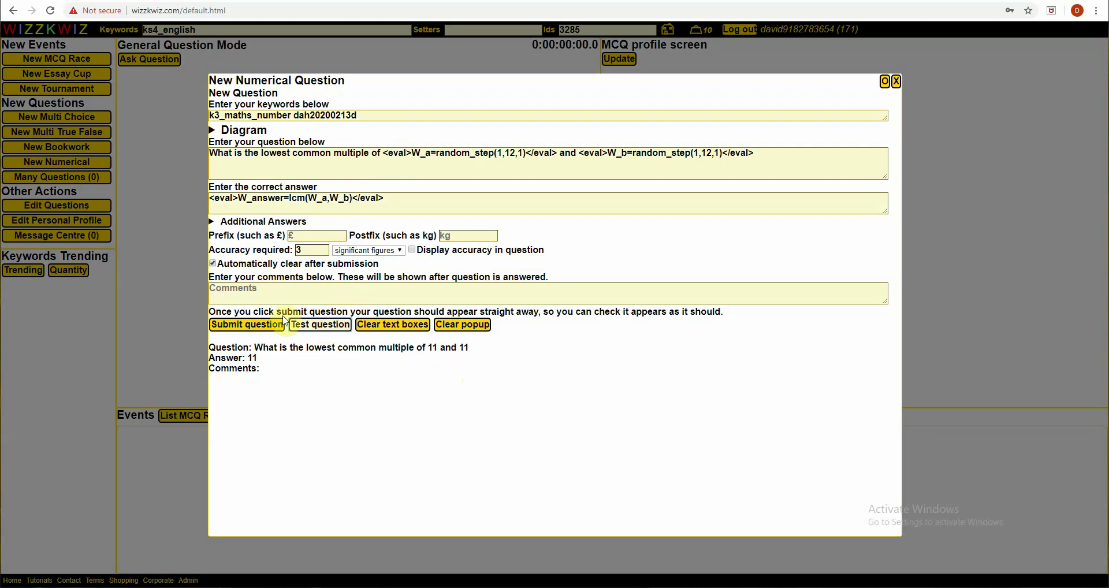
{"action": "left_click", "coordinate": [276, 292]}
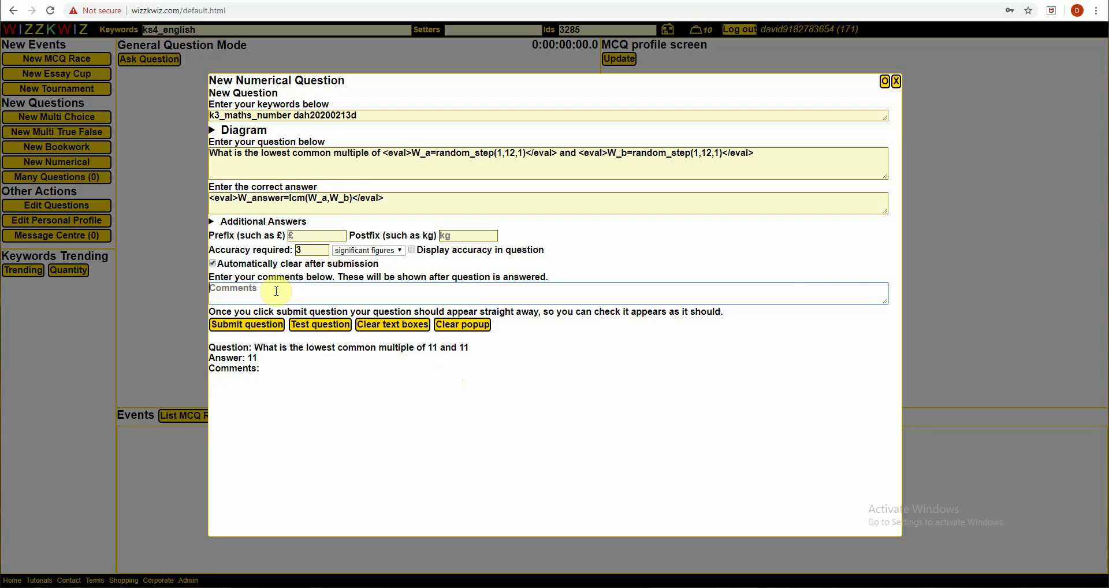
{"action": "left_click", "coordinate": [302, 387]}
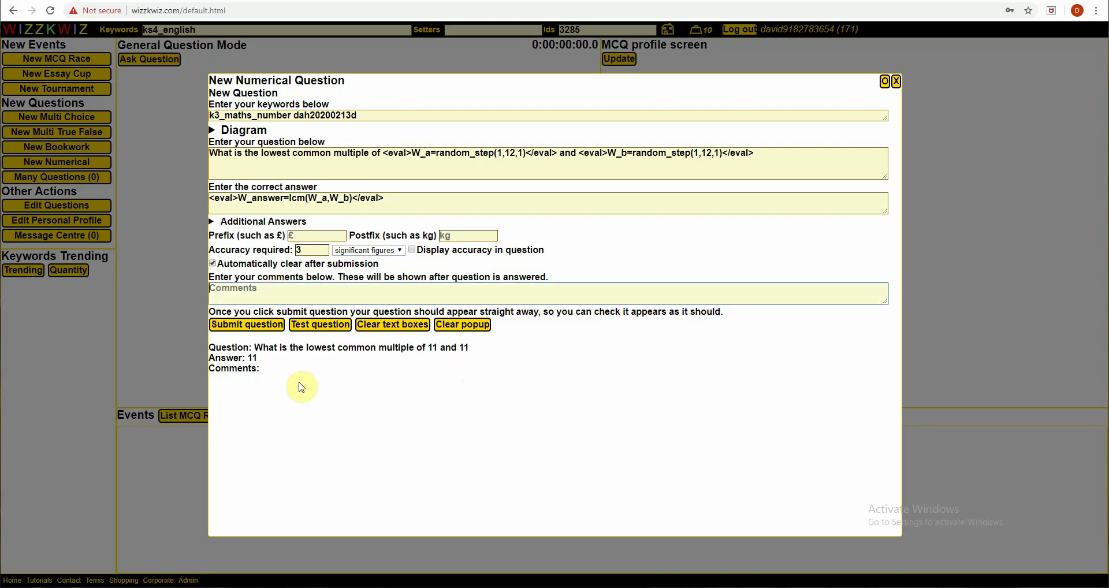
{"action": "left_click", "coordinate": [275, 299]}
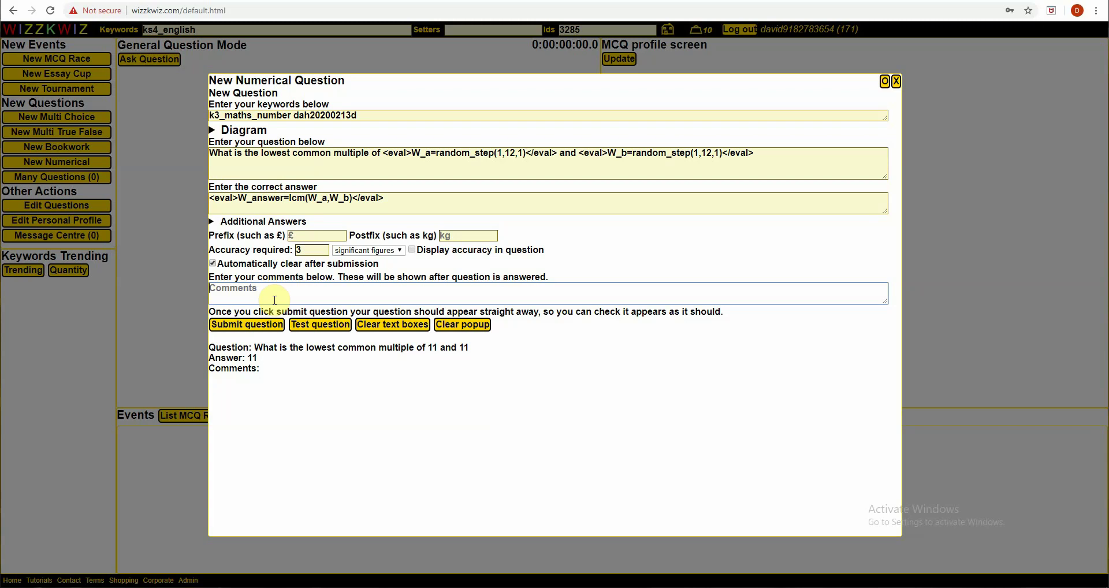
{"action": "left_click", "coordinate": [320, 325]}
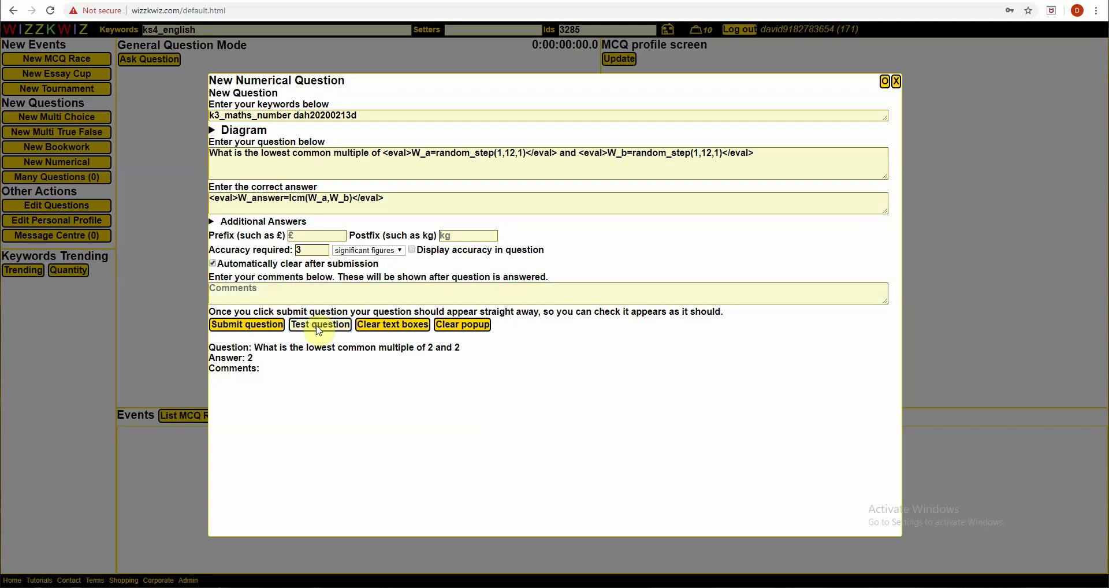
{"action": "left_click", "coordinate": [318, 325]}
{"action": "left_click", "coordinate": [321, 325]}
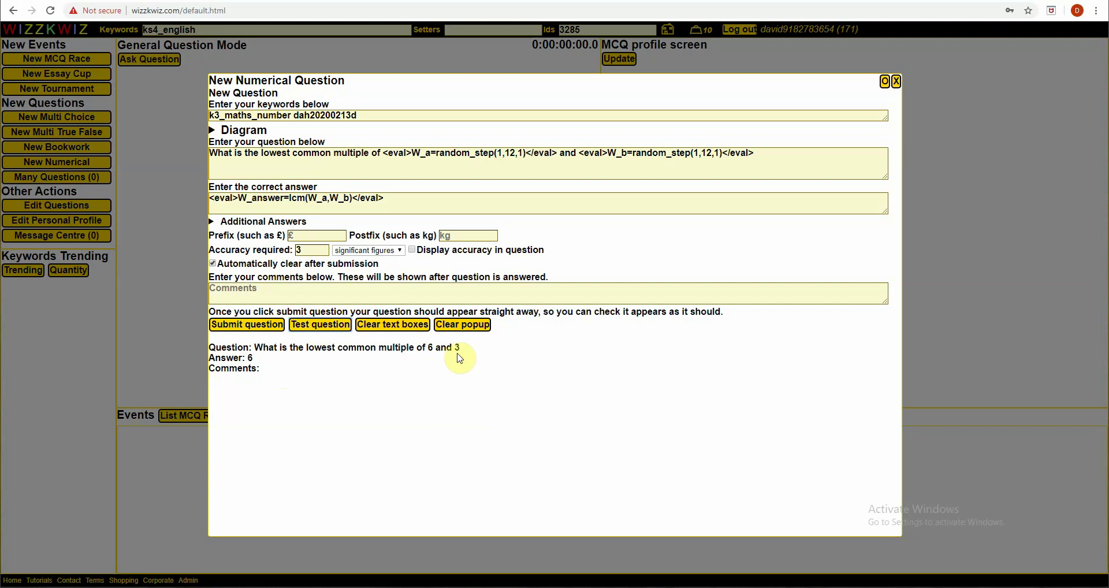
Enter <eval>W_a</eval> x <eval>W_answer/W_a</eval> = <eval>W_answer</eval> as the comment and test the question.
{"action": "left_click", "coordinate": [246, 294]}
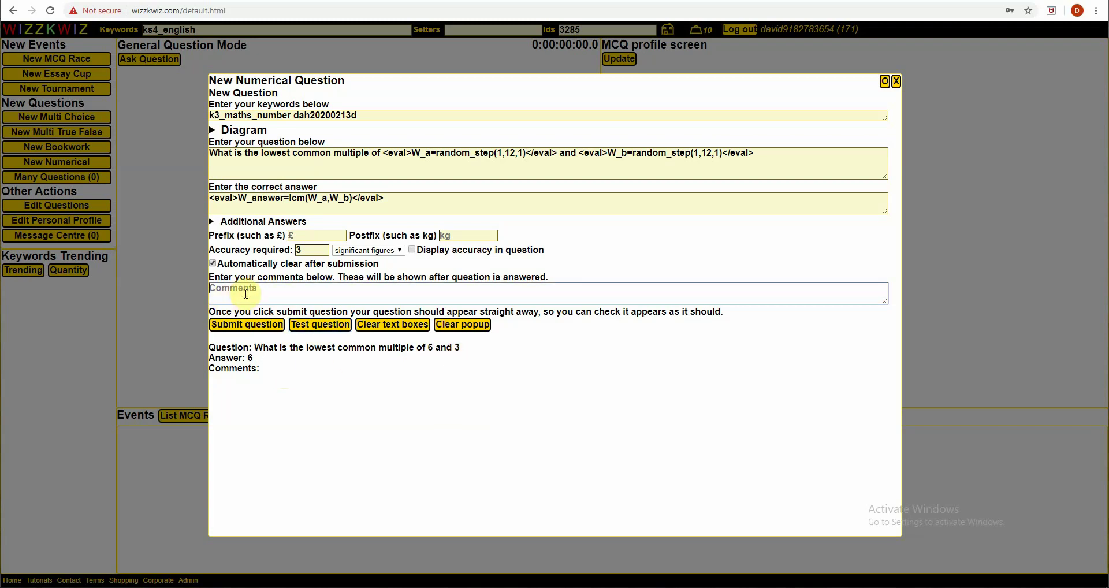
{"action": "type", "text": "<eval>W_a</eval> x <eval>"}
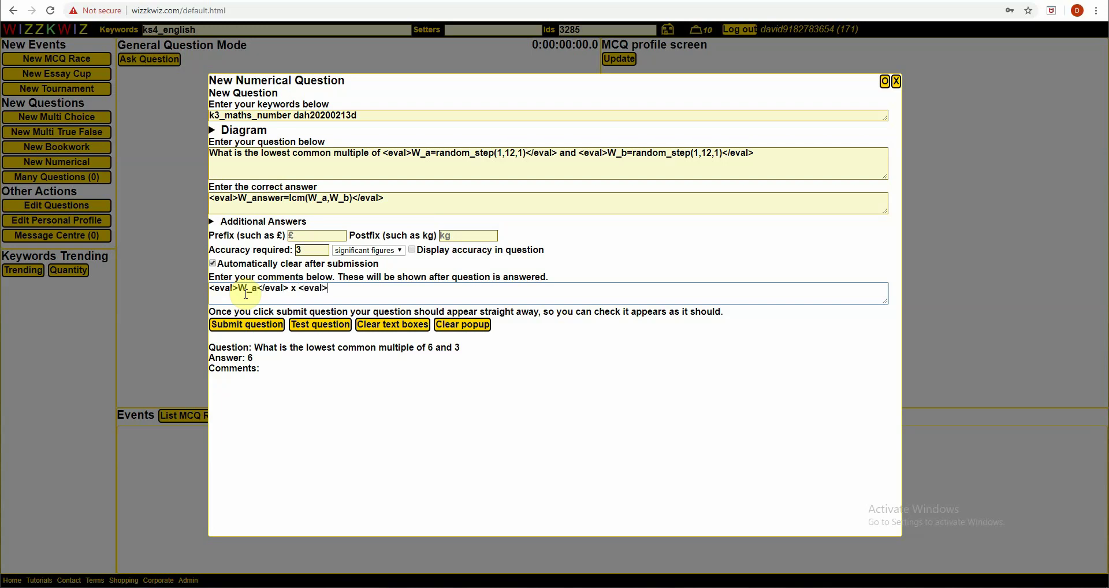
{"action": "type", "text": "W_answer/W_a</eval> = "}
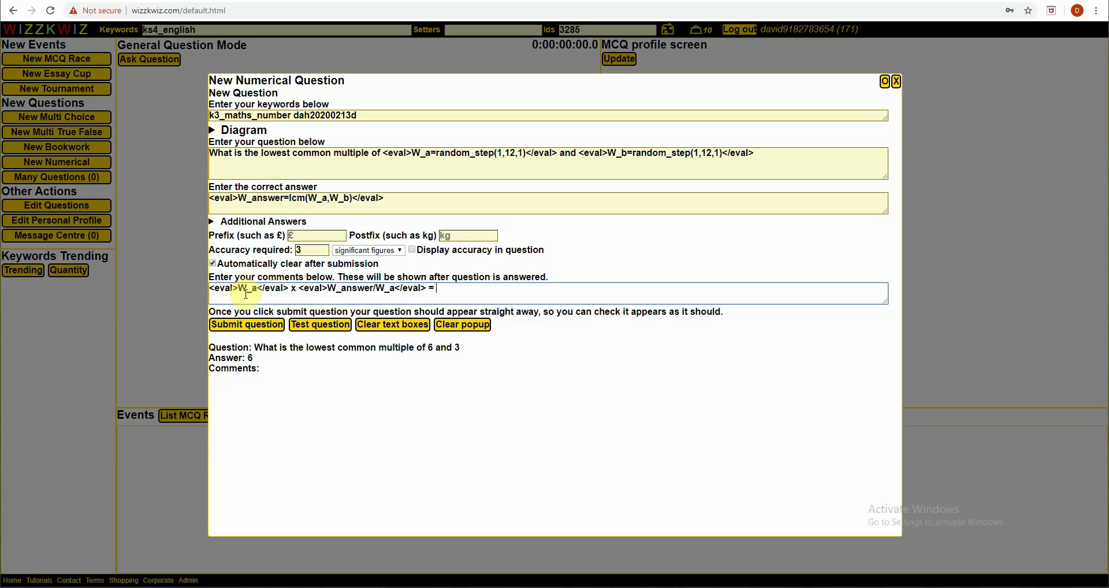
{"action": "type", "text": "<eval>W_answer</eval>"}
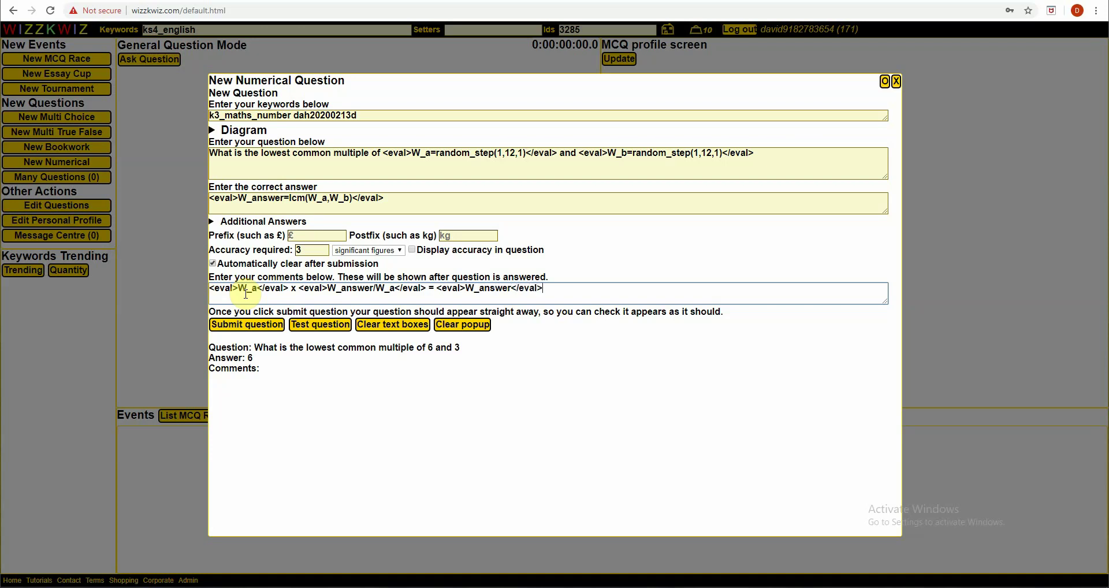
{"action": "left_click", "coordinate": [321, 327]}
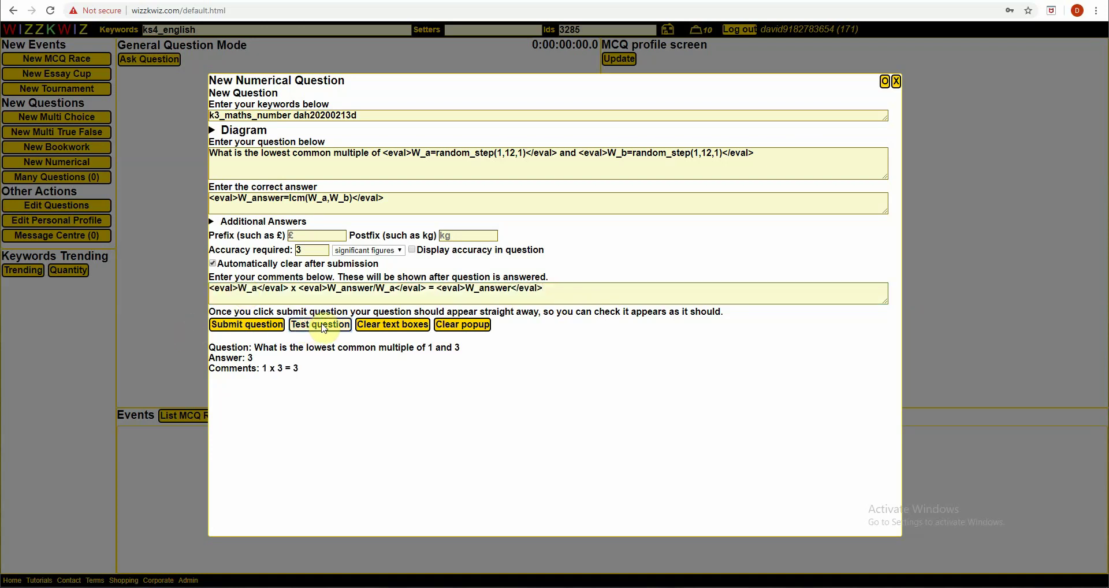
Test the question repeatedly to check the single comment line against different random numbers.
{"action": "left_click", "coordinate": [324, 328]}
{"action": "left_click", "coordinate": [324, 328]}
{"action": "left_click", "coordinate": [324, 328]}
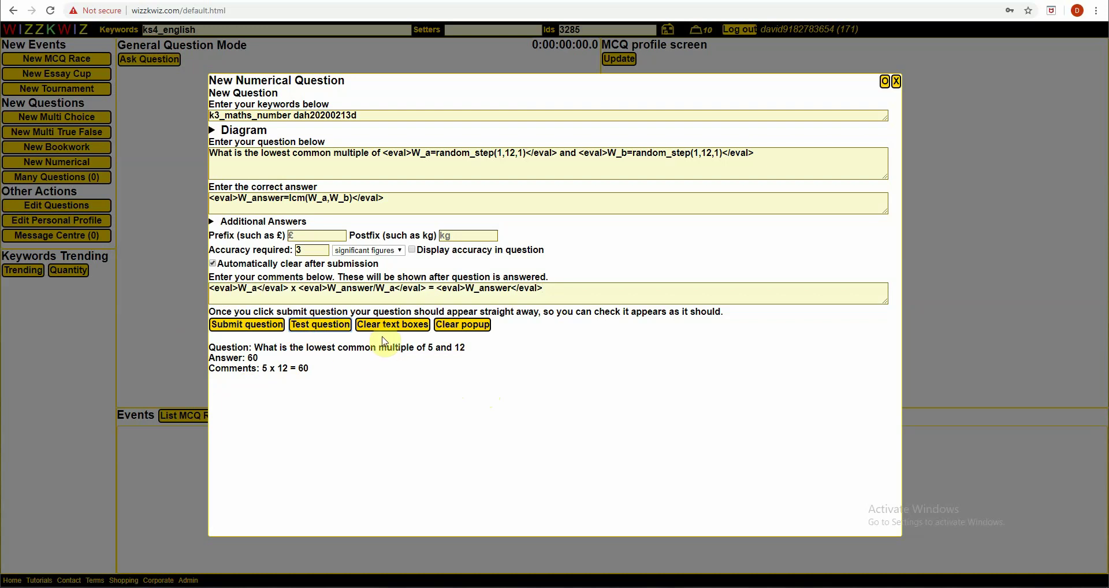
{"action": "left_click", "coordinate": [324, 328]}
{"action": "left_click", "coordinate": [324, 329]}
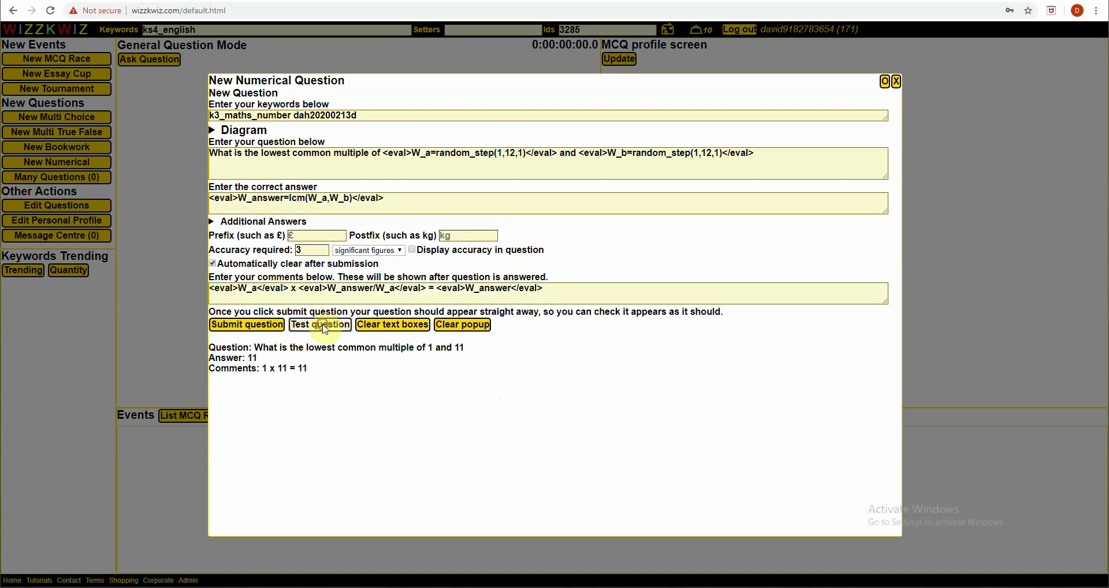
{"action": "left_click", "coordinate": [325, 328]}
{"action": "left_click", "coordinate": [325, 328]}
{"action": "left_click", "coordinate": [324, 329]}
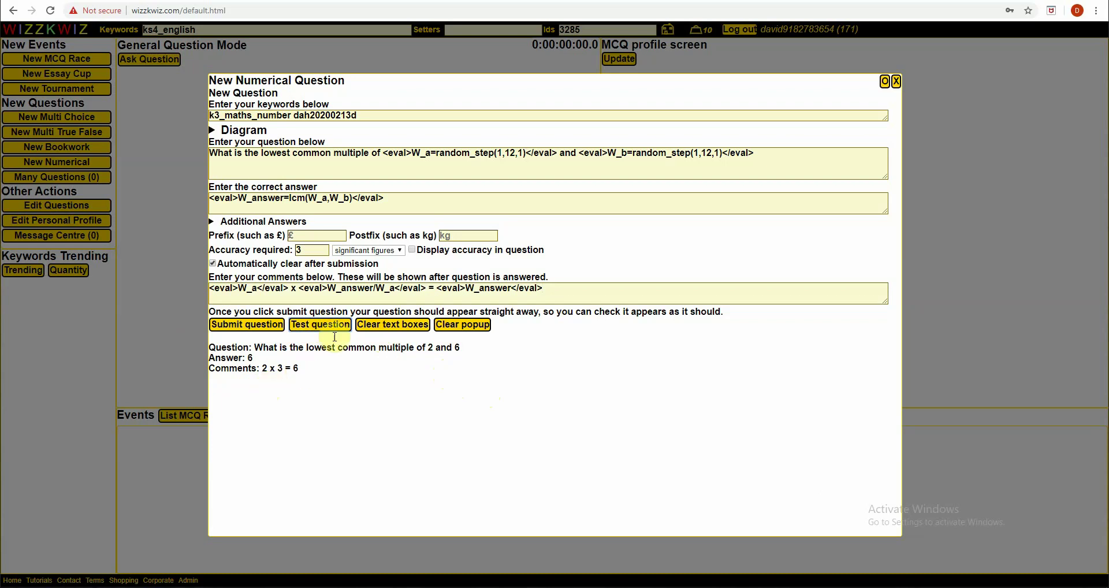
Duplicate the comment expression onto a second line and enlarge the comments box to show both lines.
{"action": "left_click", "coordinate": [542, 287]}
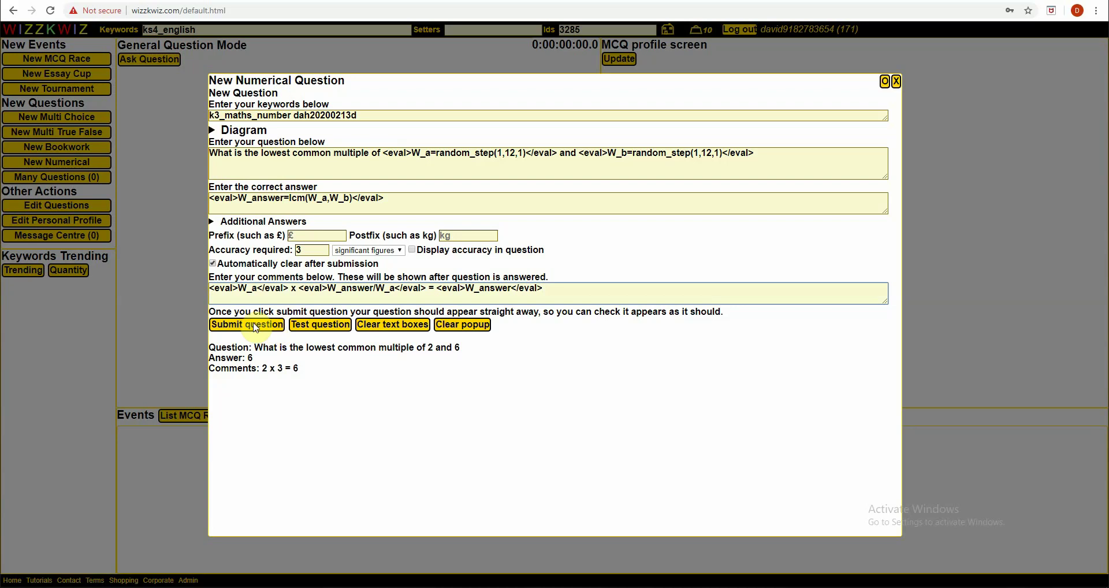
{"action": "left_click_drag", "start_coordinate": [209, 288], "coordinate": [559, 292]}
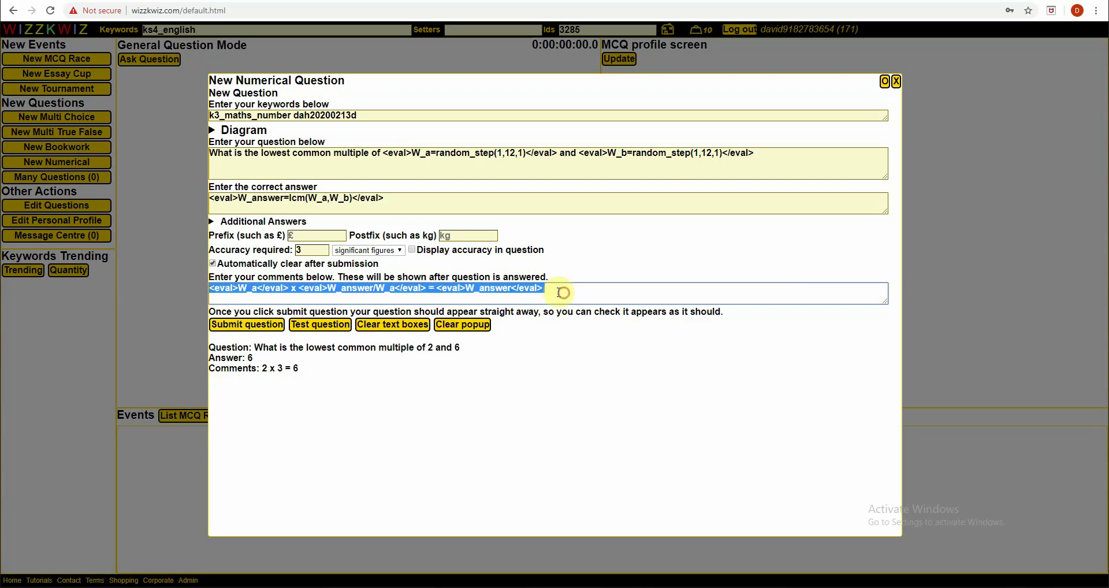
{"action": "left_click", "coordinate": [248, 297]}
{"action": "key", "text": "Return"}
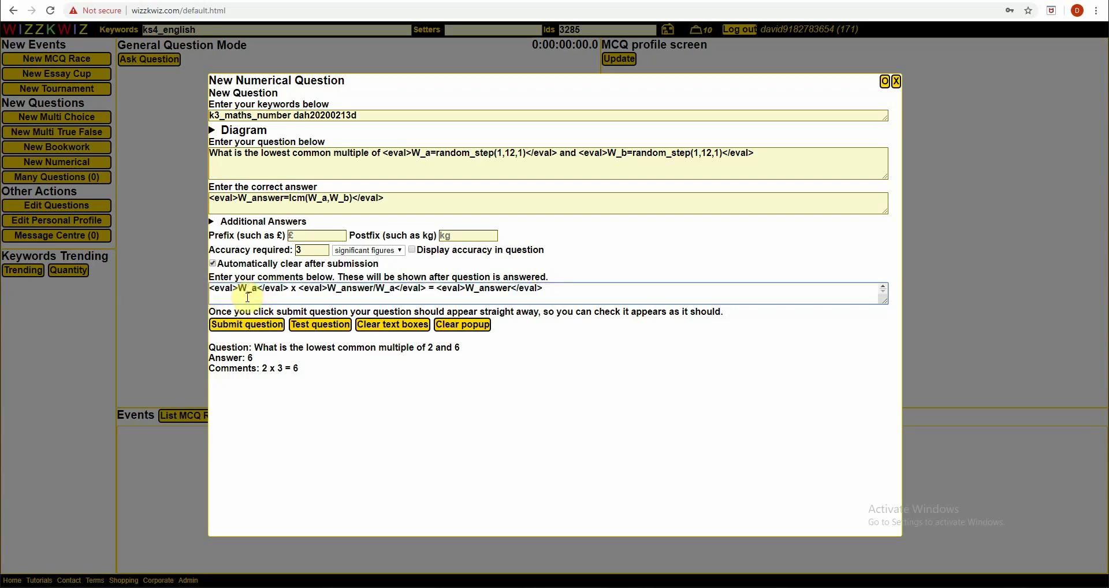
{"action": "left_click_drag", "start_coordinate": [885, 302], "coordinate": [886, 328]}
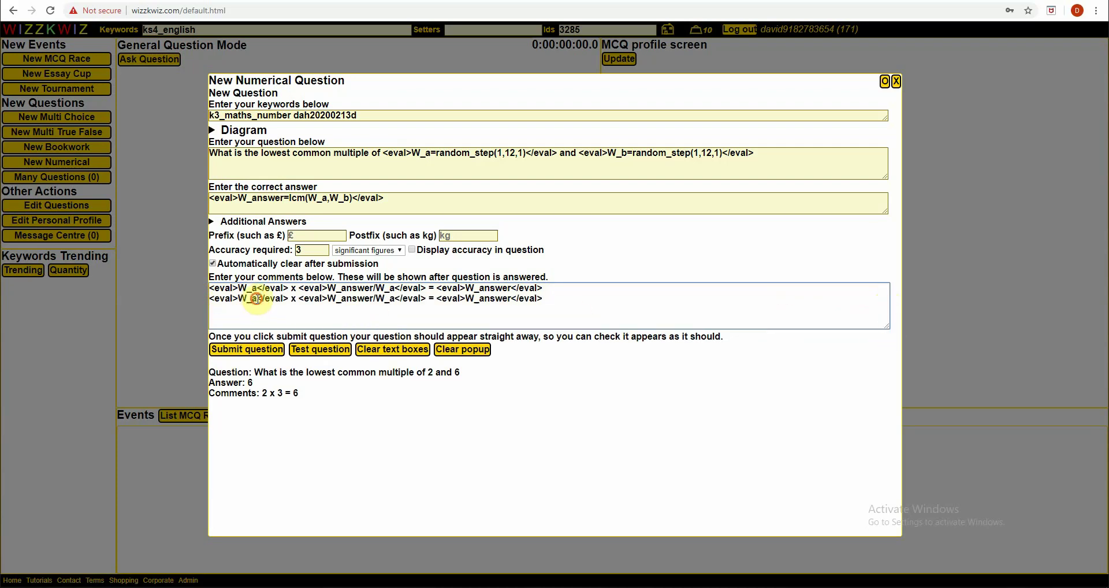
Change both W_a references in the second comment line to W_b and test the question.
{"action": "left_click", "coordinate": [258, 298]}
{"action": "key", "text": "BackSpace"}
{"action": "type", "text": "b"}
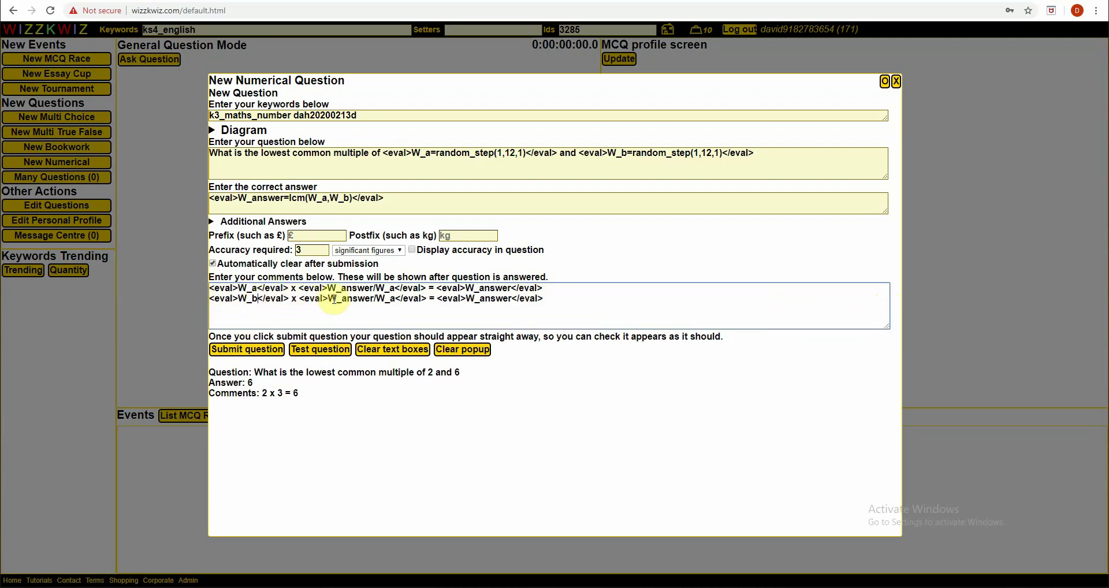
{"action": "left_click", "coordinate": [395, 298]}
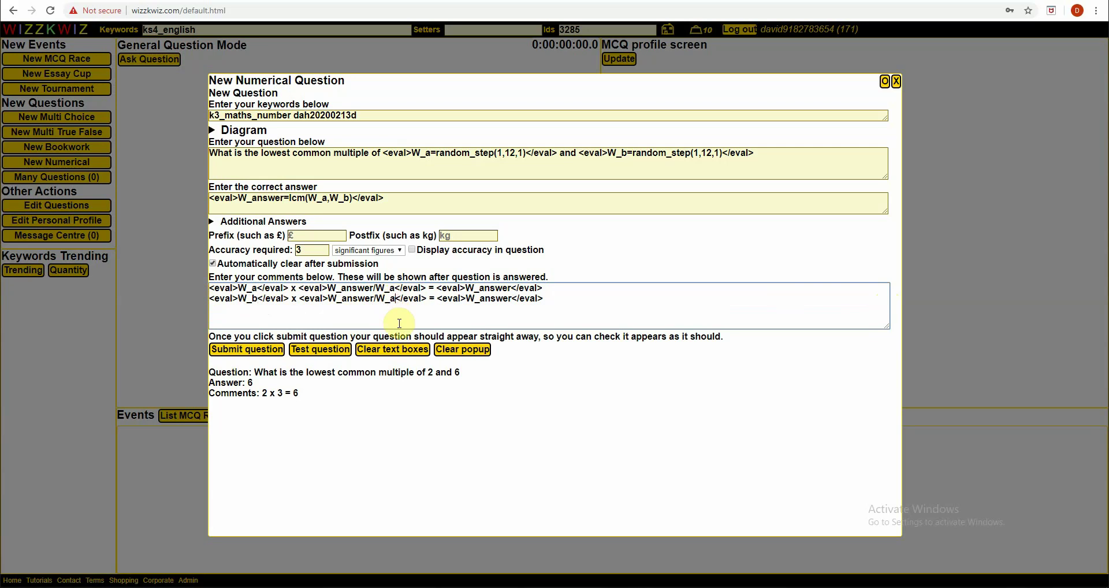
{"action": "key", "text": "BackSpace"}
{"action": "type", "text": "b"}
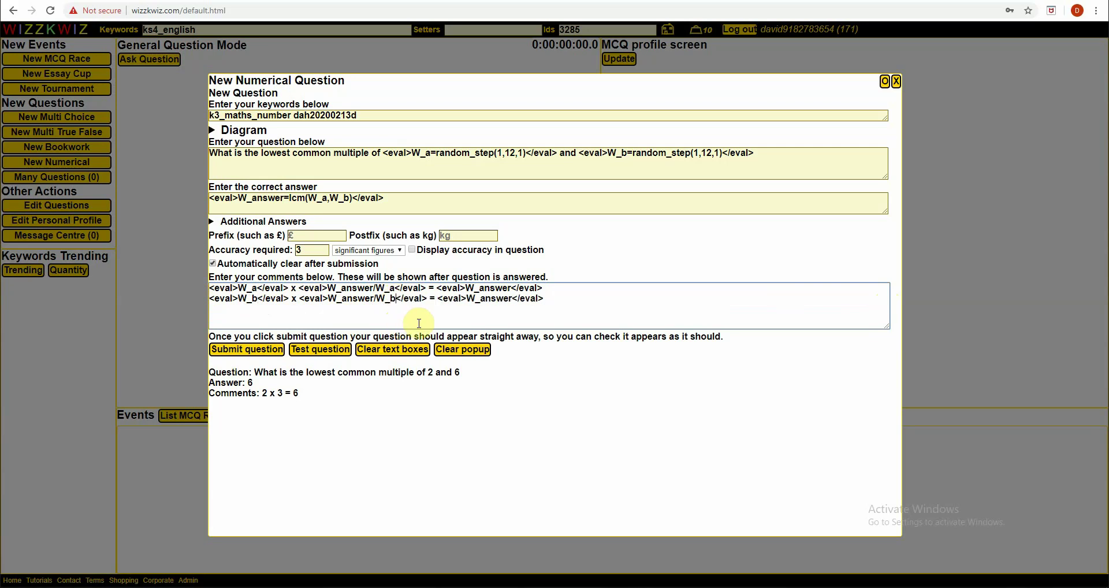
{"action": "left_click", "coordinate": [317, 353]}
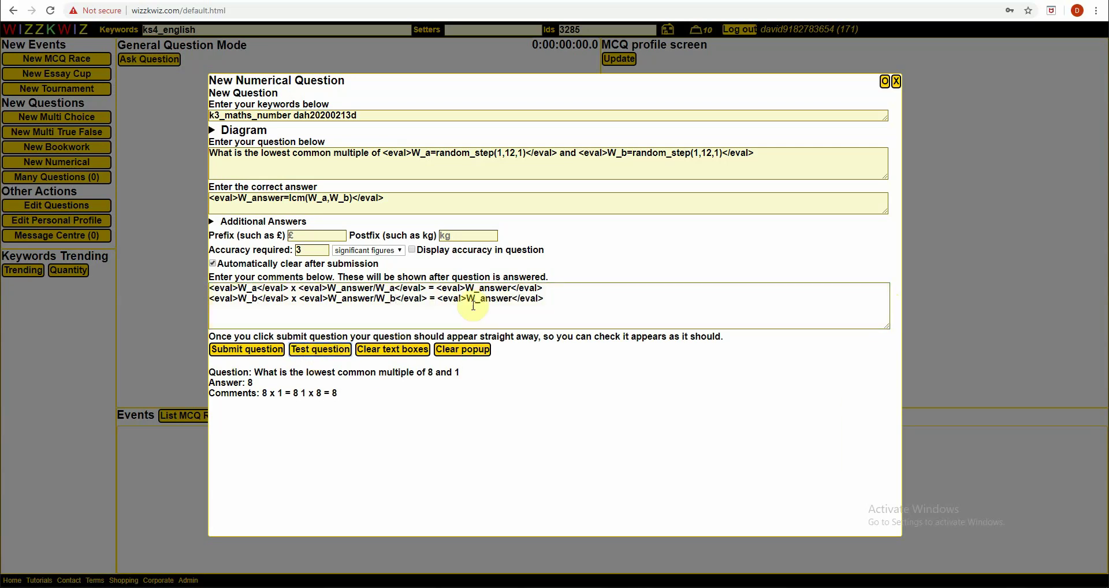
Add a <br> line break at the end of the first comment line and test the question.
{"action": "left_click", "coordinate": [545, 287]}
{"action": "type", "text": "<"}
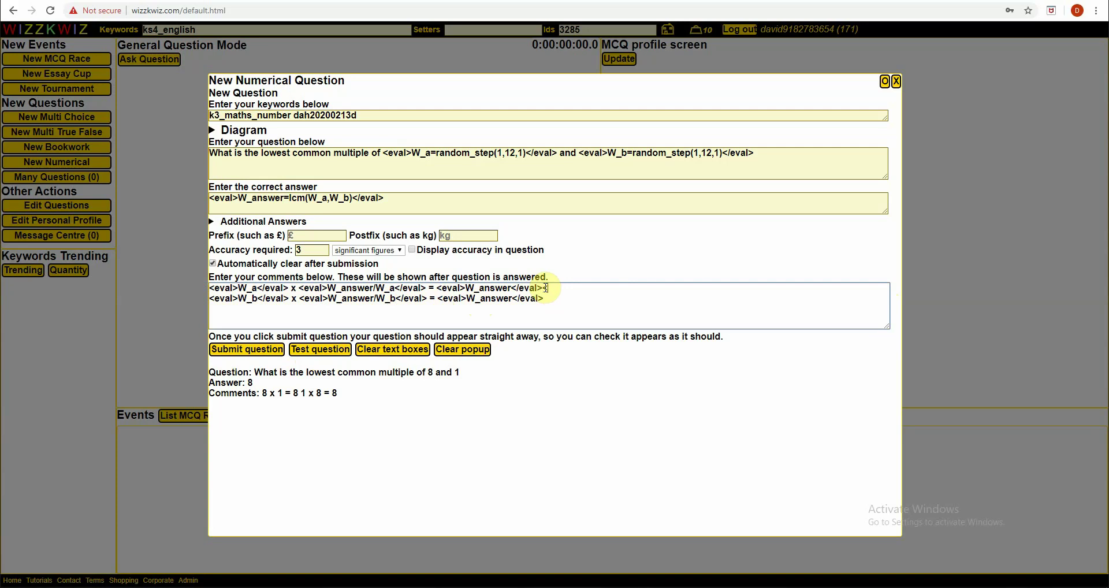
{"action": "type", "text": "br>"}
{"action": "left_click", "coordinate": [321, 350]}
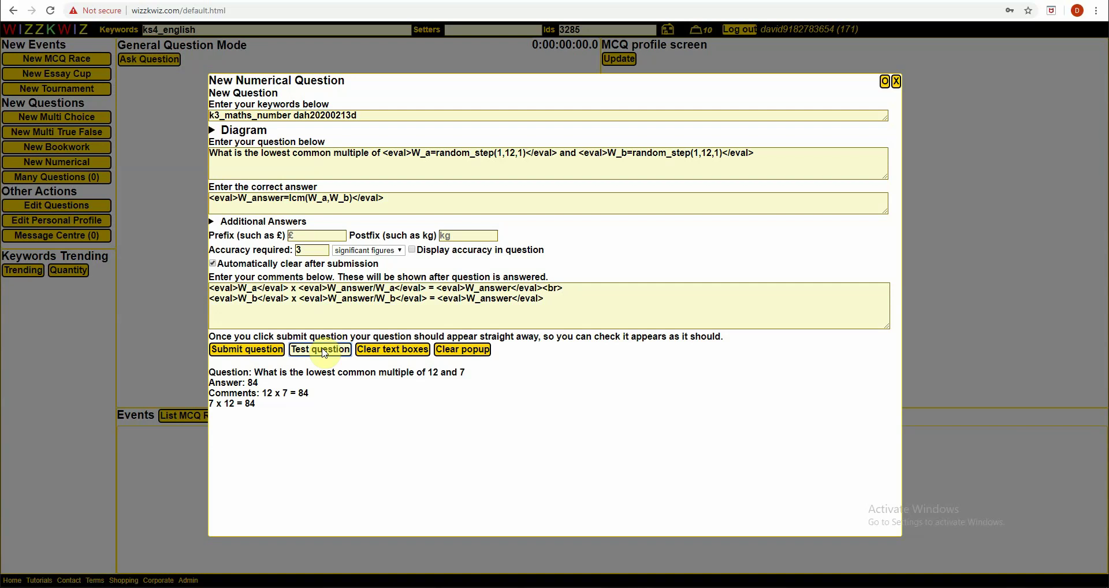
Test the question repeatedly to check the answer and both comment lines with different random numbers.
{"action": "left_click", "coordinate": [324, 353]}
{"action": "left_click", "coordinate": [320, 351]}
{"action": "left_click", "coordinate": [321, 351]}
{"action": "left_click", "coordinate": [320, 351]}
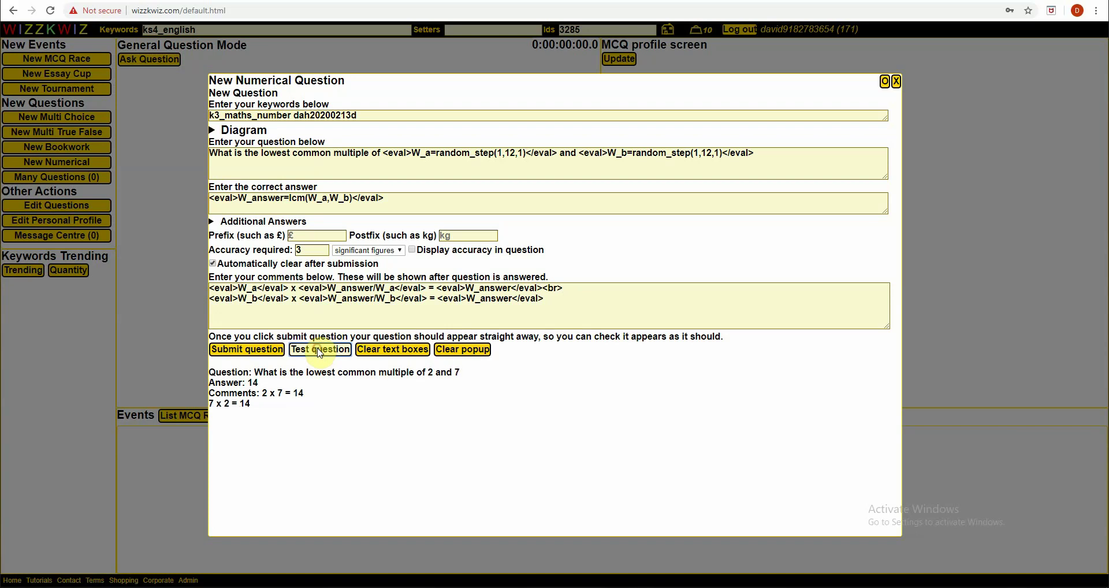
{"action": "left_click", "coordinate": [321, 351]}
{"action": "left_click", "coordinate": [321, 351]}
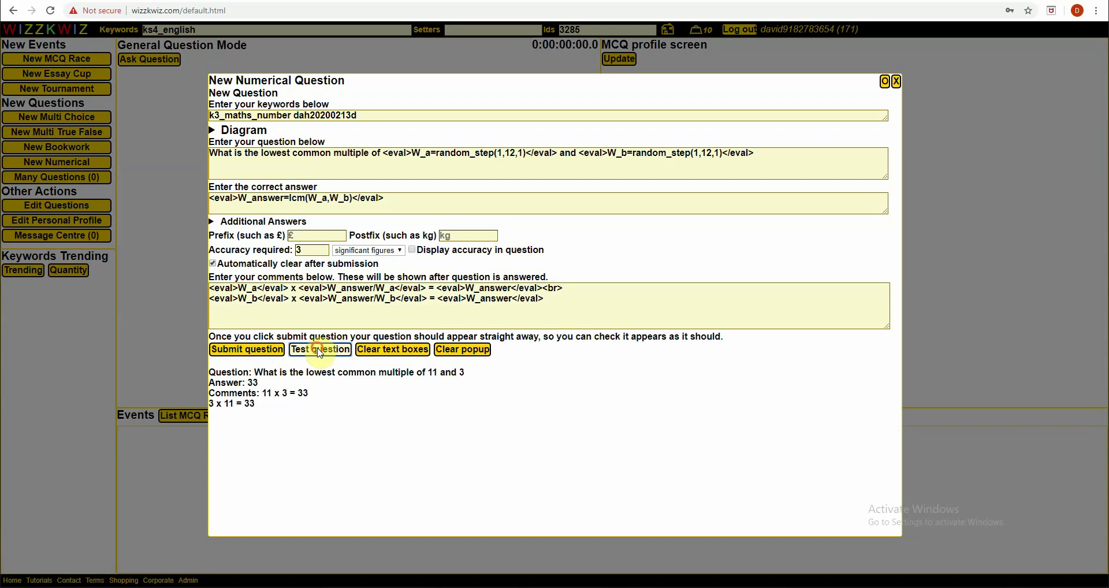
{"action": "left_click", "coordinate": [321, 351]}
{"action": "left_click", "coordinate": [321, 351]}
{"action": "left_click", "coordinate": [321, 351]}
{"action": "left_click", "coordinate": [320, 351]}
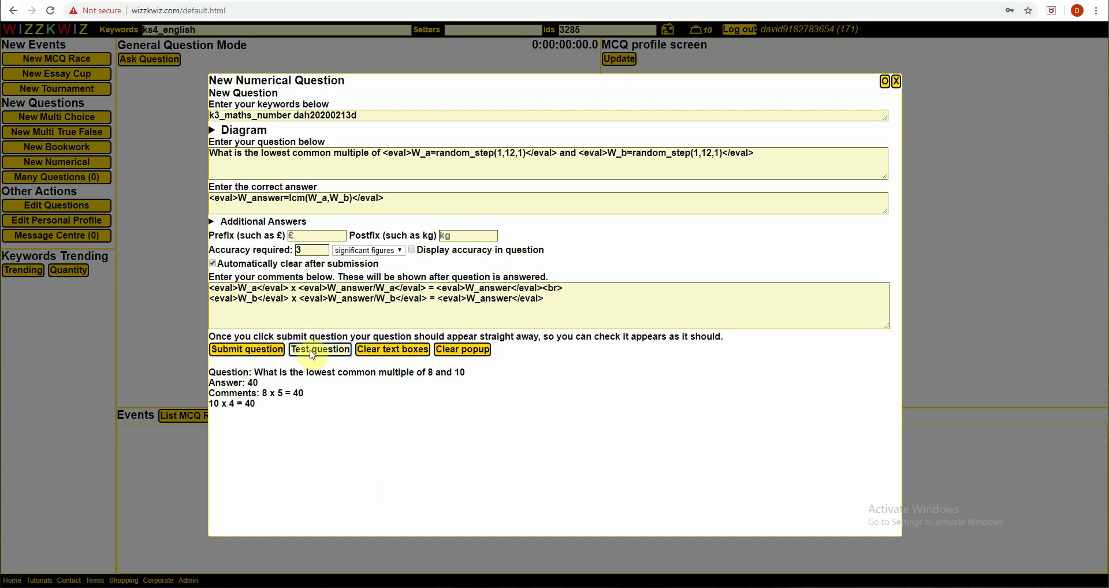
Submit the numerical question and close the New Numerical Question popup.
{"action": "left_click", "coordinate": [238, 350]}
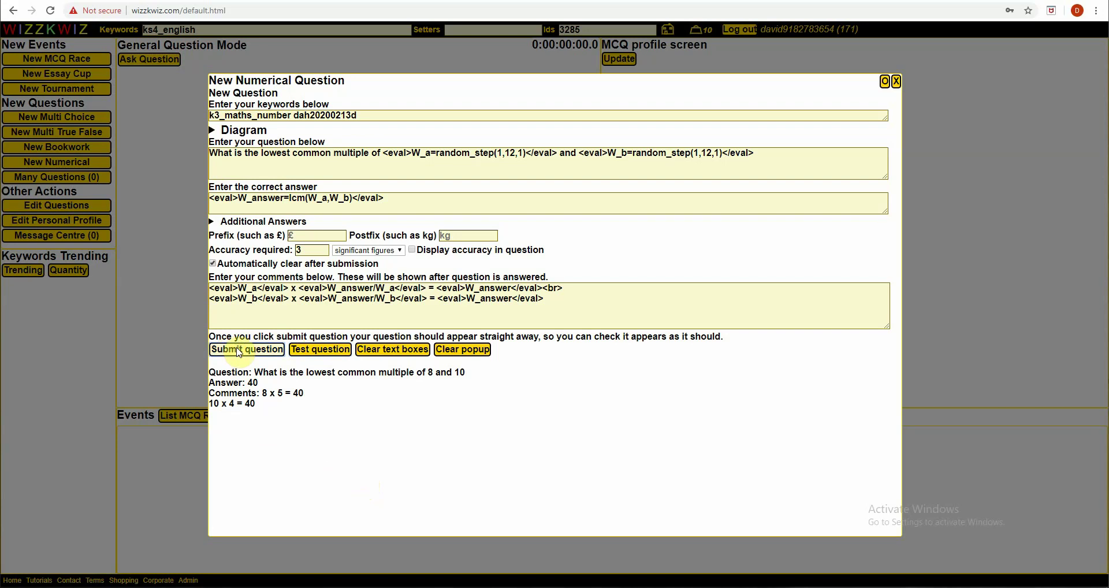
{"action": "left_click", "coordinate": [238, 351]}
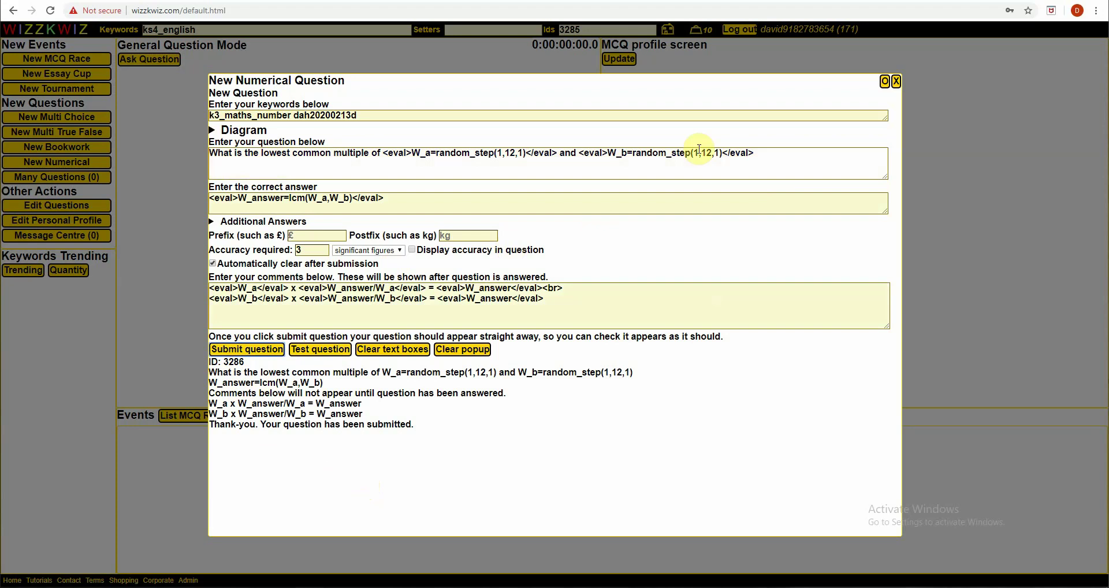
{"action": "left_click", "coordinate": [895, 81]}
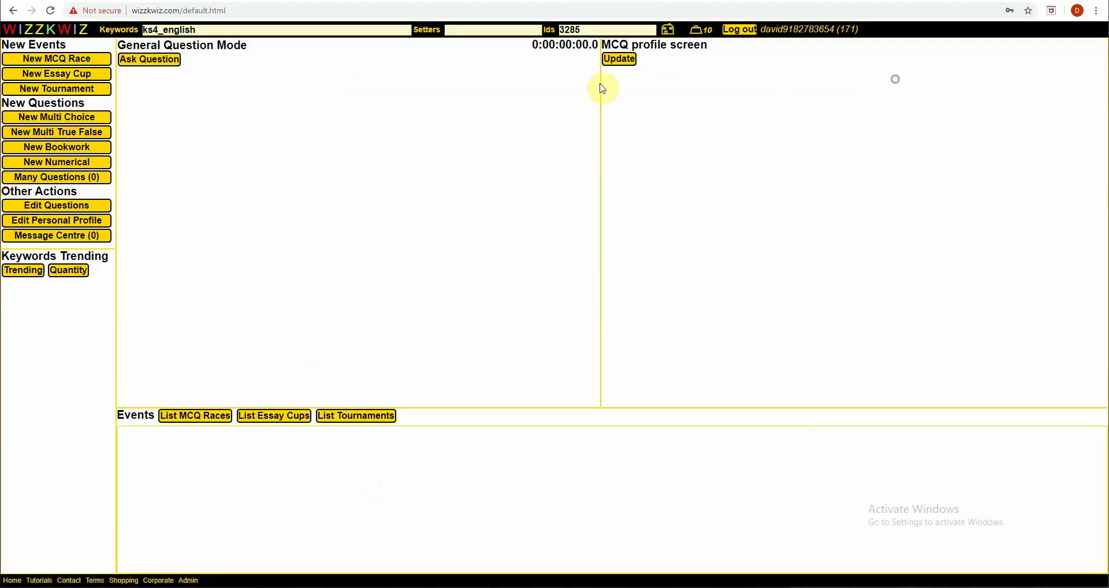
Set the Ids filter to 3286, clear the keywords filter and ask the question.
{"action": "left_click", "coordinate": [584, 30]}
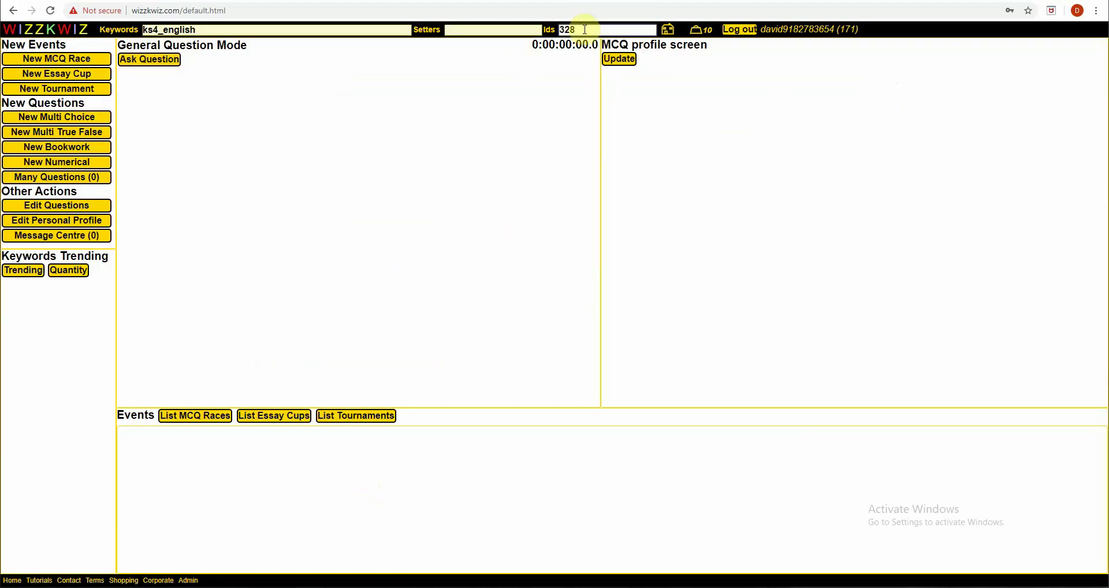
{"action": "double_click", "coordinate": [173, 29]}
{"action": "key", "text": "BackSpace"}
{"action": "left_click", "coordinate": [147, 60]}
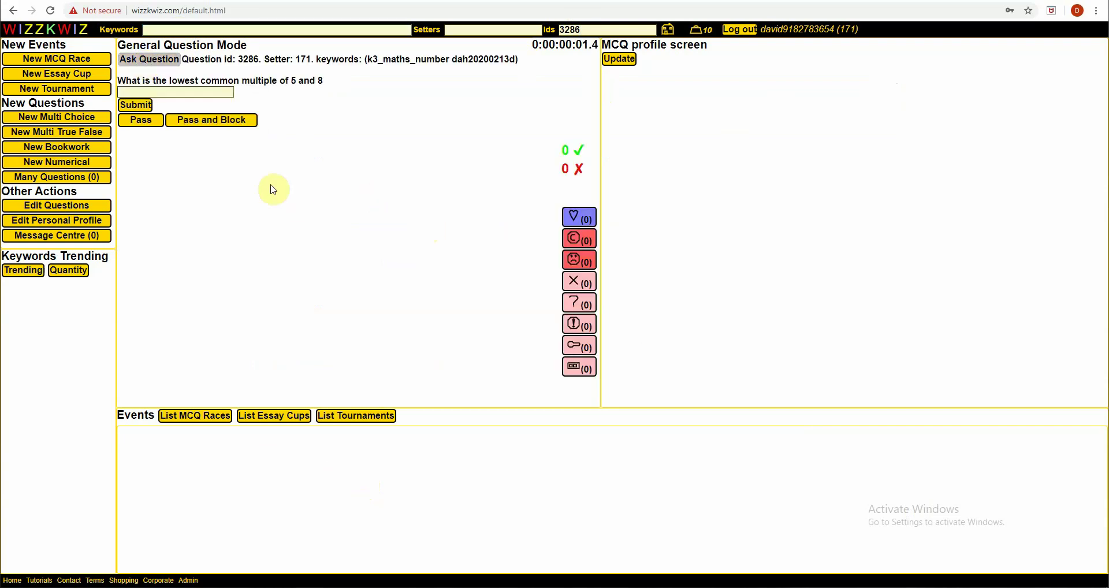
Submit 40 as the answer for the lowest common multiple of 5 and 8.
{"action": "left_click", "coordinate": [199, 91]}
{"action": "type", "text": "4"}
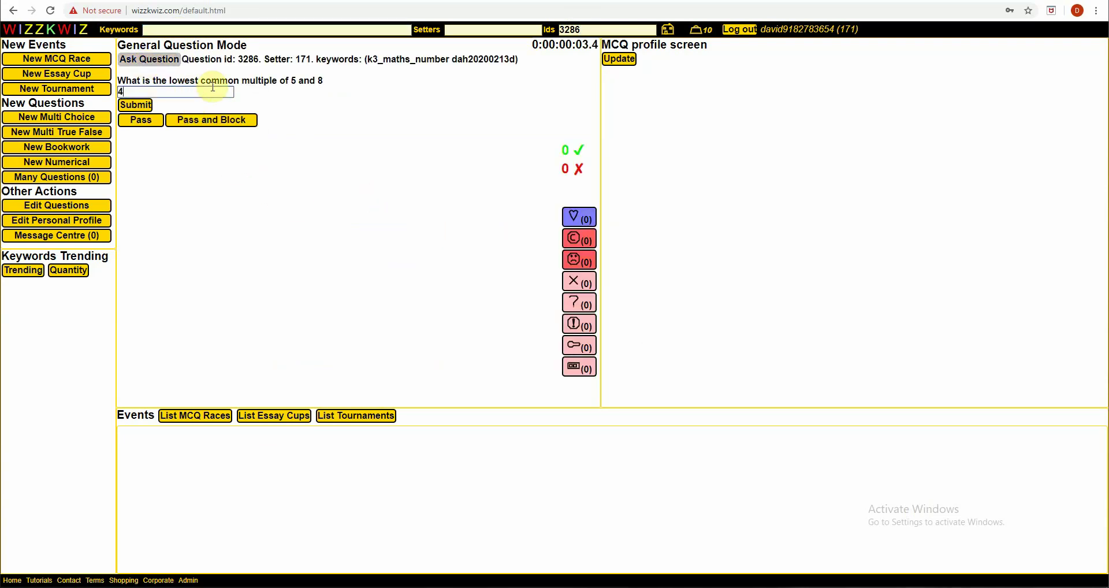
{"action": "type", "text": "0"}
{"action": "left_click", "coordinate": [146, 106]}
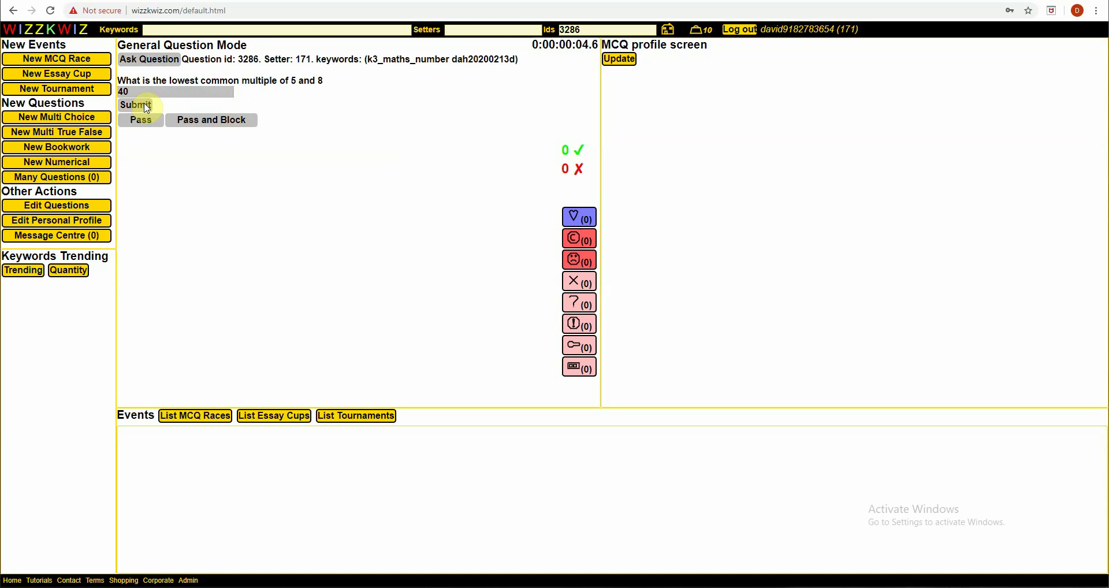
Ask the question again and submit 18 as the answer for 2 and 9.
{"action": "left_click", "coordinate": [145, 60]}
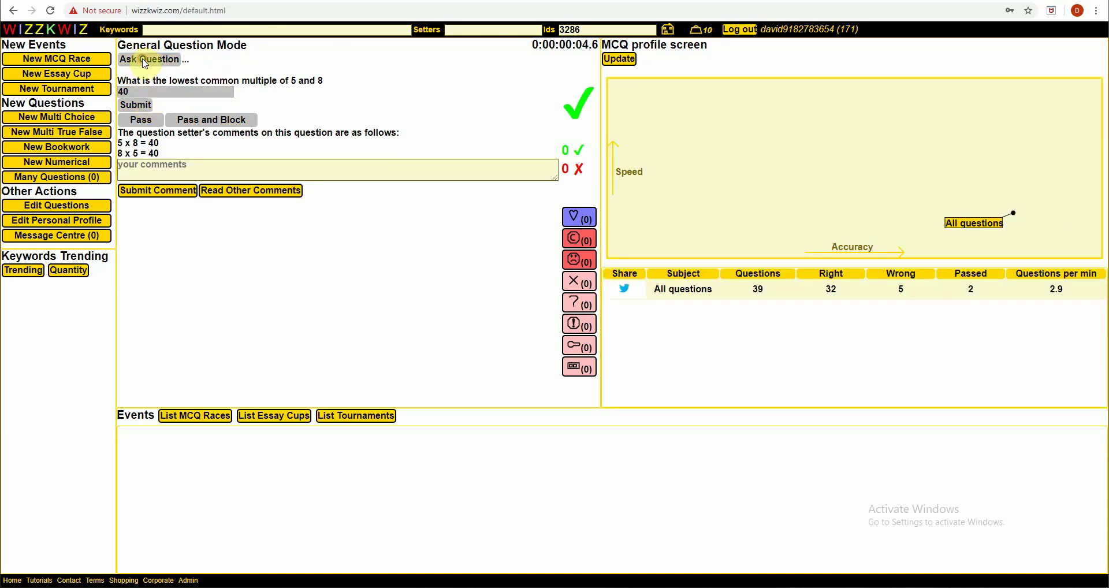
{"action": "left_click", "coordinate": [219, 92]}
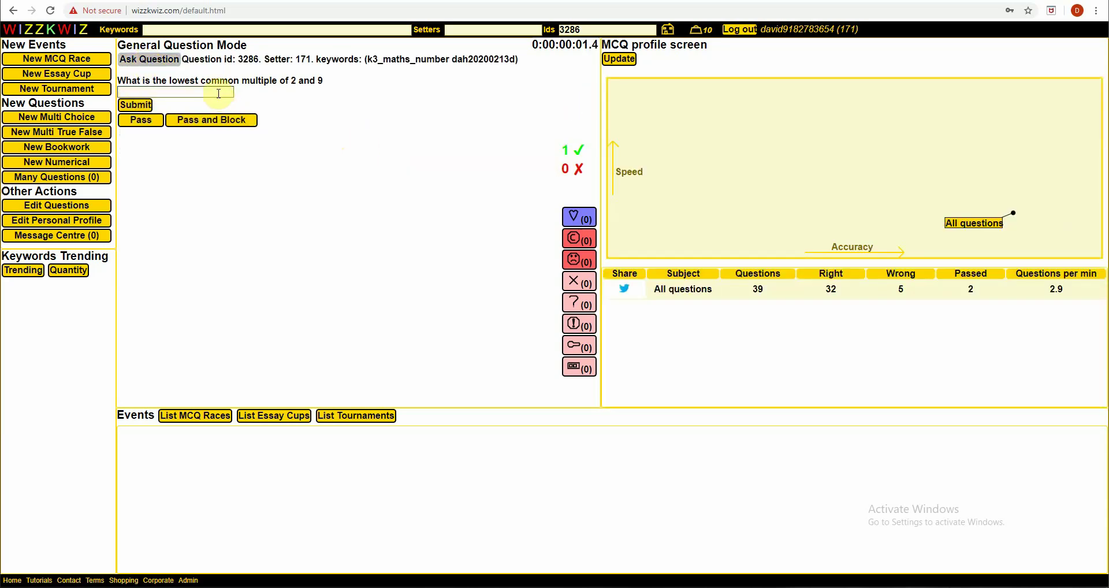
{"action": "type", "text": "18"}
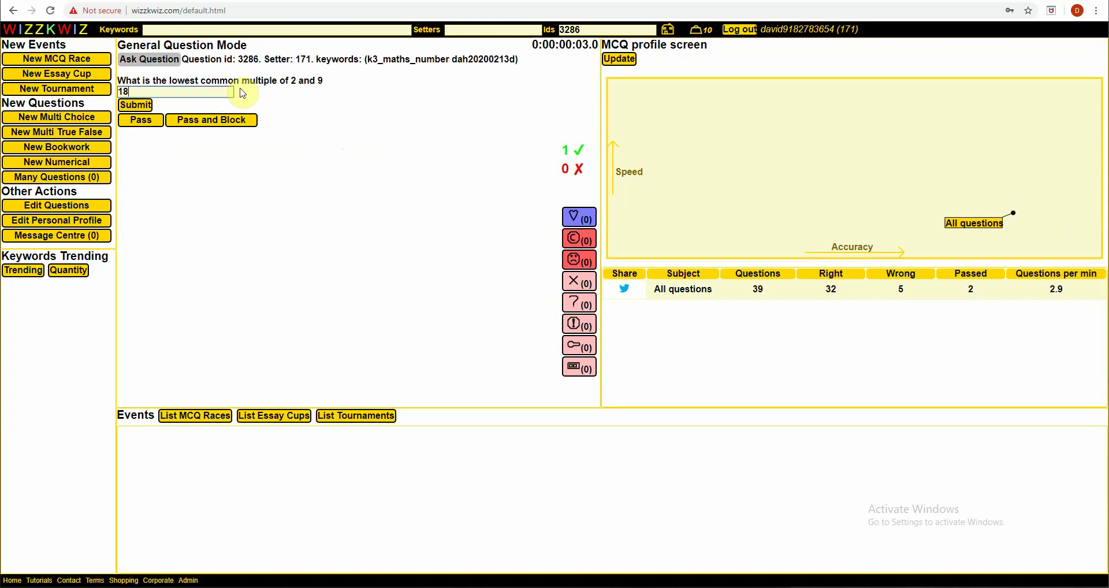
{"action": "left_click", "coordinate": [137, 106]}
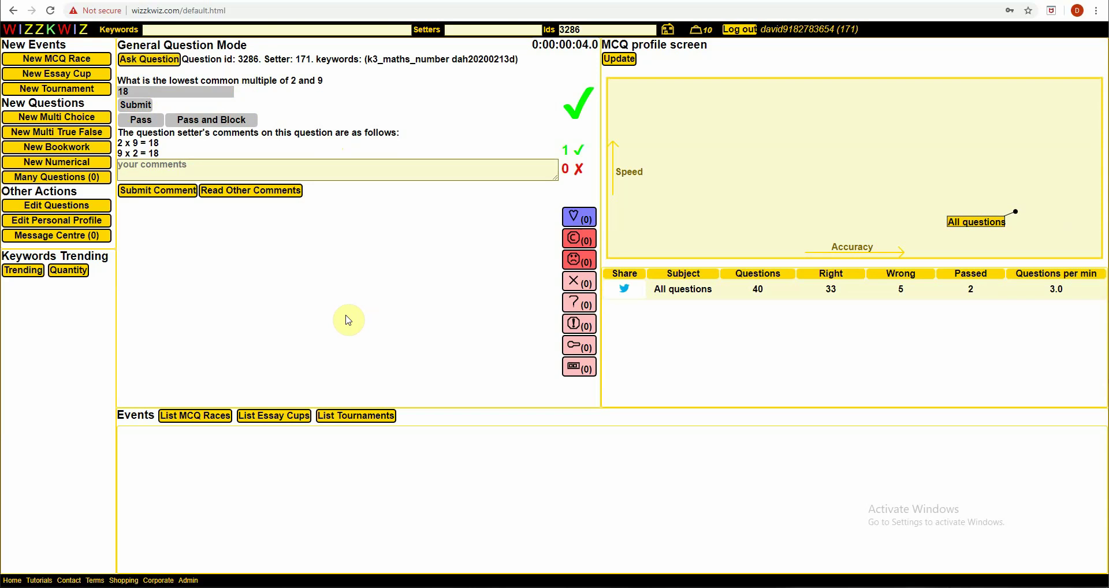
Open the MCQ edit screen and list the questions with the keyword dah20200213.
{"action": "left_click", "coordinate": [61, 206]}
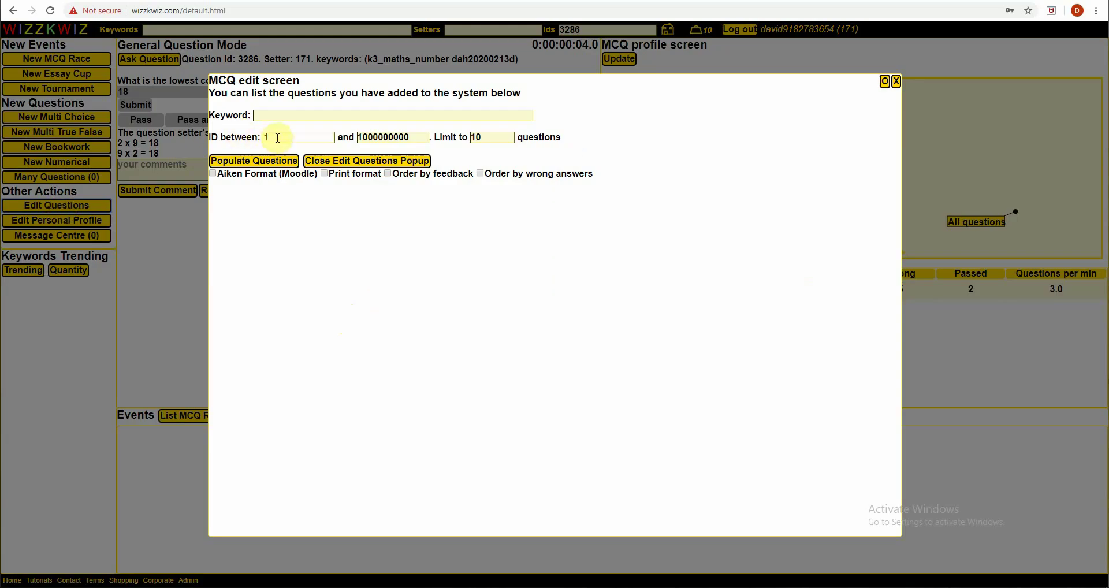
{"action": "left_click", "coordinate": [276, 116]}
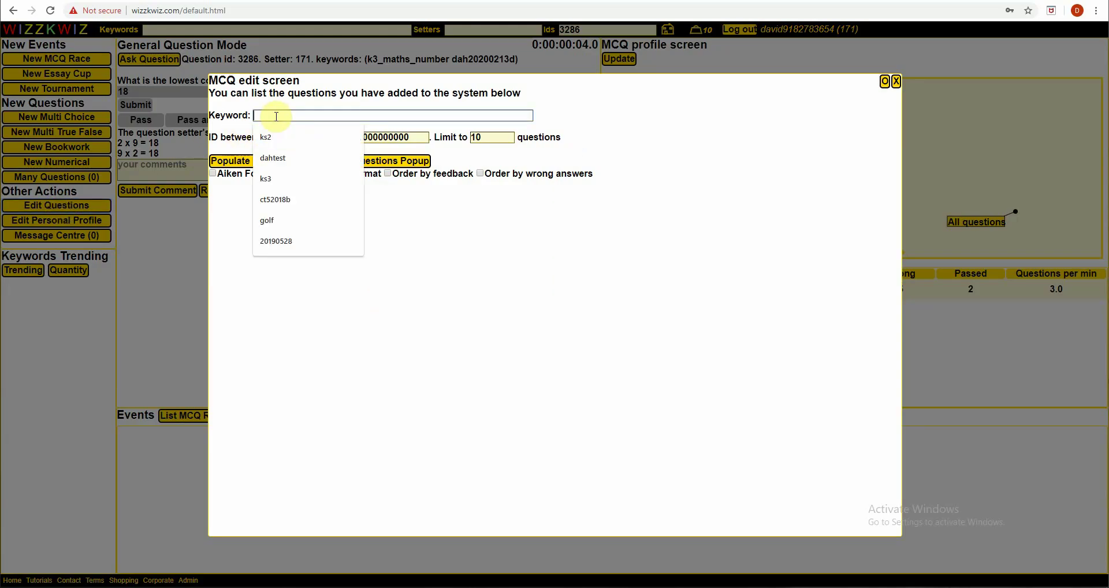
{"action": "type", "text": "dah2020"}
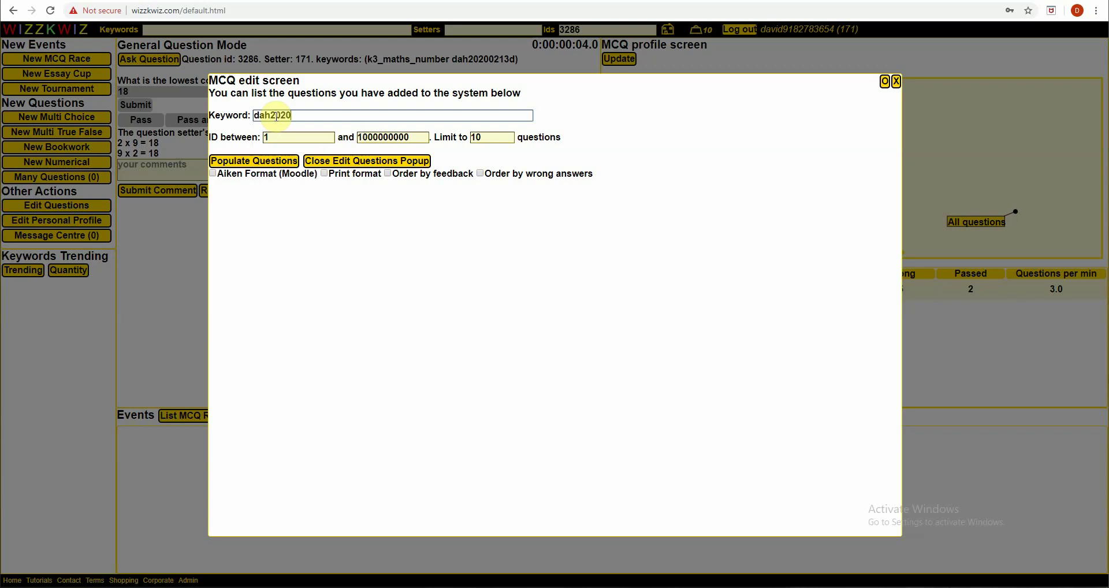
{"action": "type", "text": "0213"}
{"action": "left_click", "coordinate": [241, 162]}
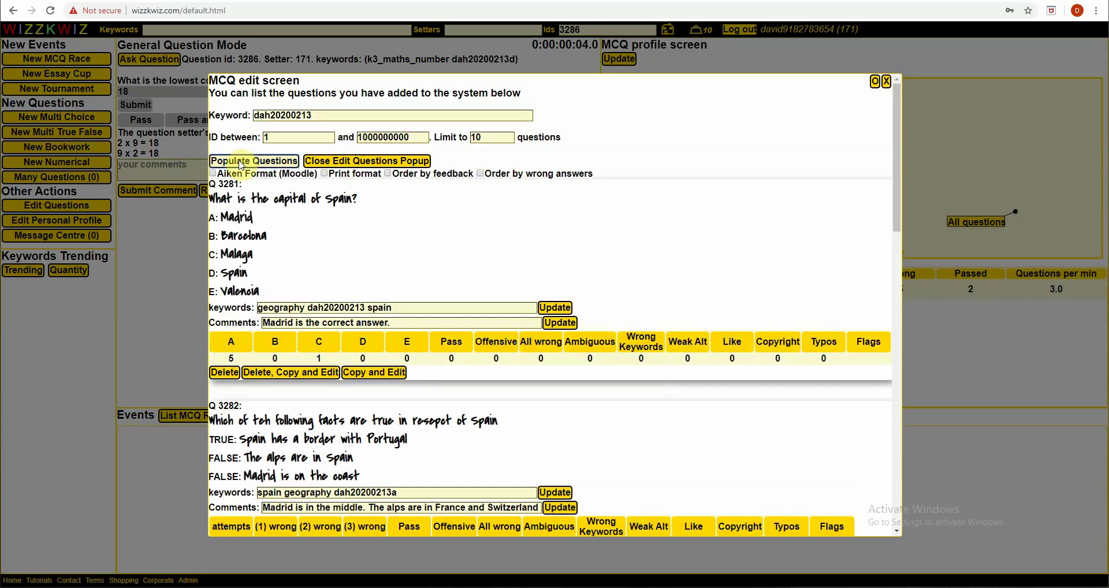
Narrow the keyword to dah20200213d and list the matching questions again.
{"action": "double_click", "coordinate": [274, 115]}
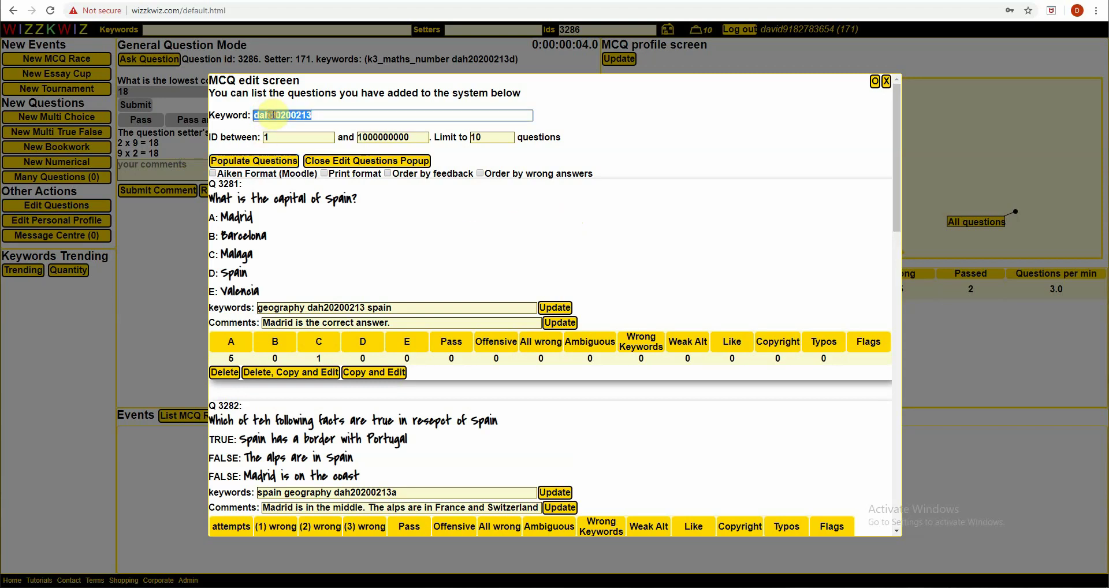
{"action": "left_click", "coordinate": [315, 115]}
{"action": "type", "text": "d"}
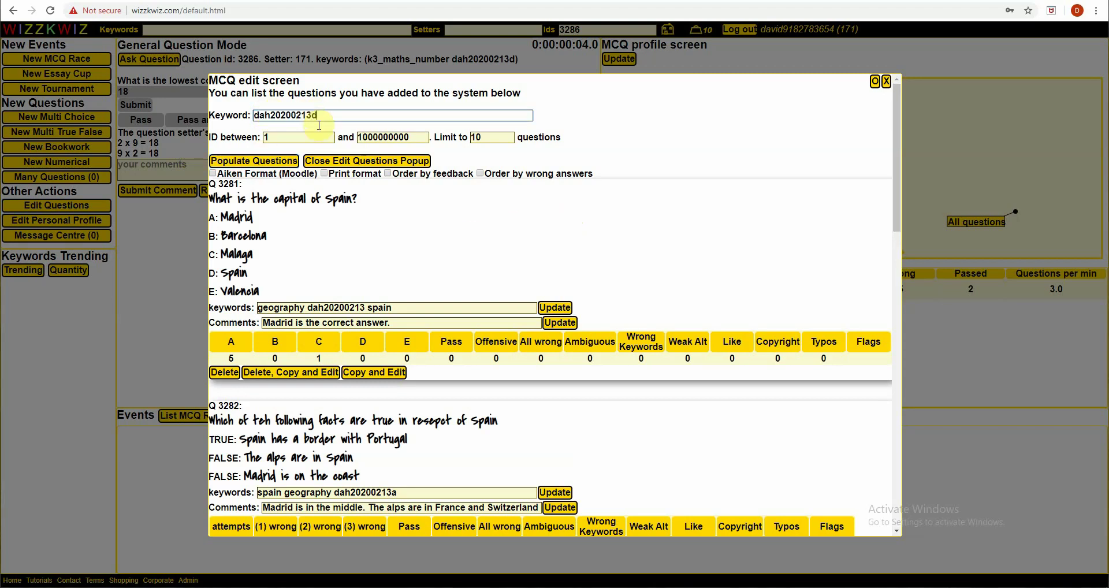
{"action": "left_click", "coordinate": [266, 163]}
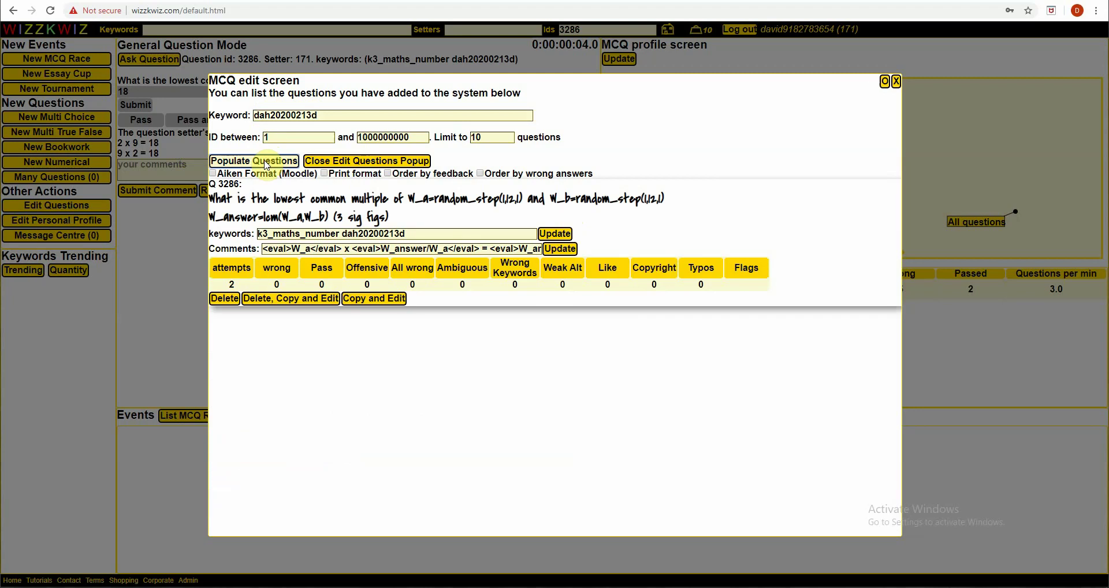
List the questions with the keyword dah20200213 and open an editable copy of the lowest common multiple question.
{"action": "left_click", "coordinate": [340, 114]}
{"action": "key", "text": "BackSpace"}
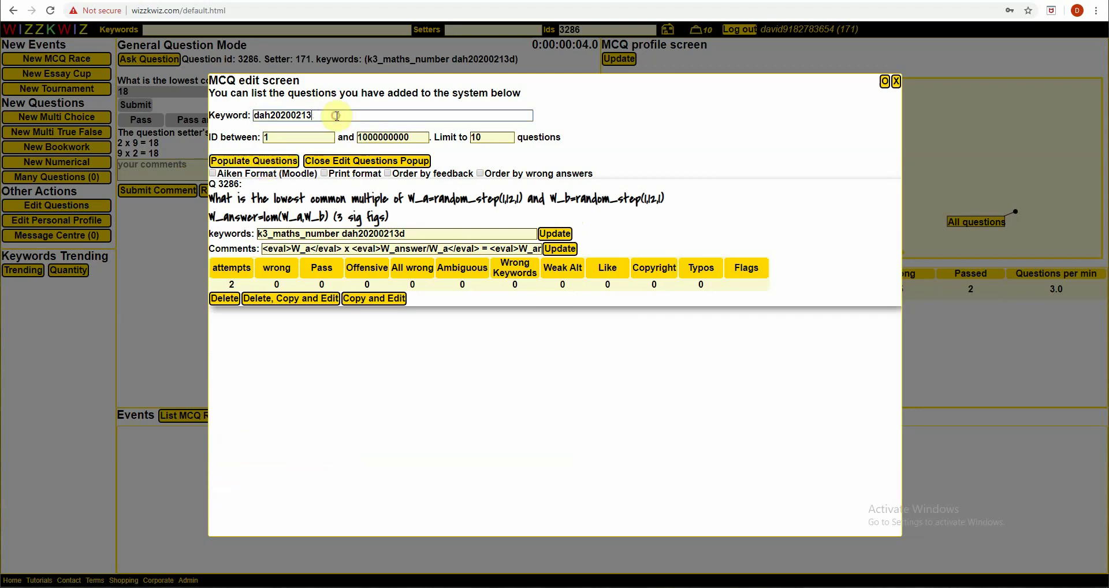
{"action": "left_click", "coordinate": [269, 159]}
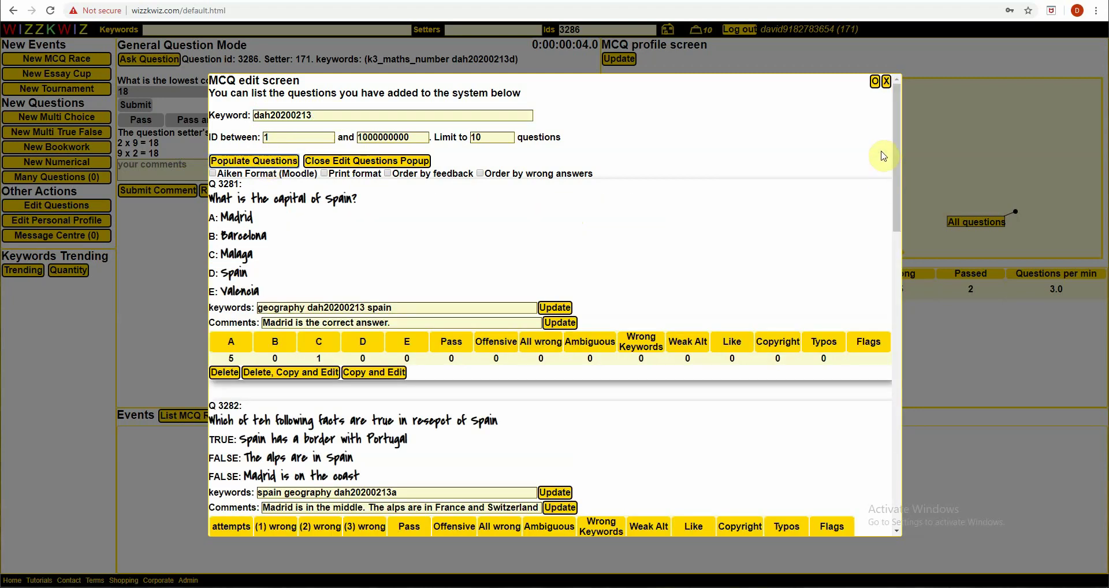
{"action": "left_click_drag", "start_coordinate": [893, 155], "coordinate": [881, 497]}
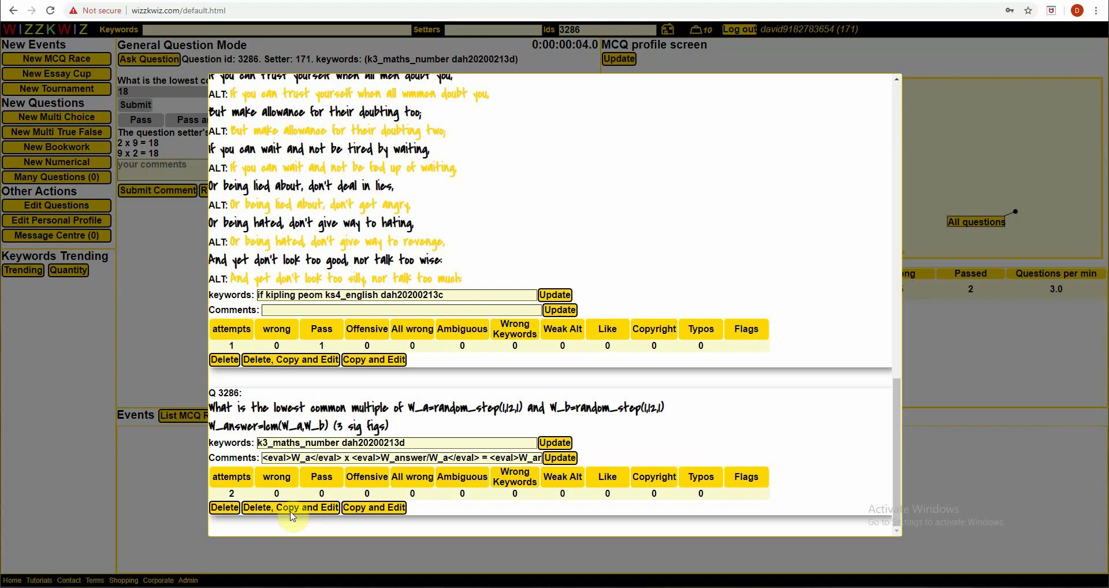
{"action": "left_click", "coordinate": [367, 508]}
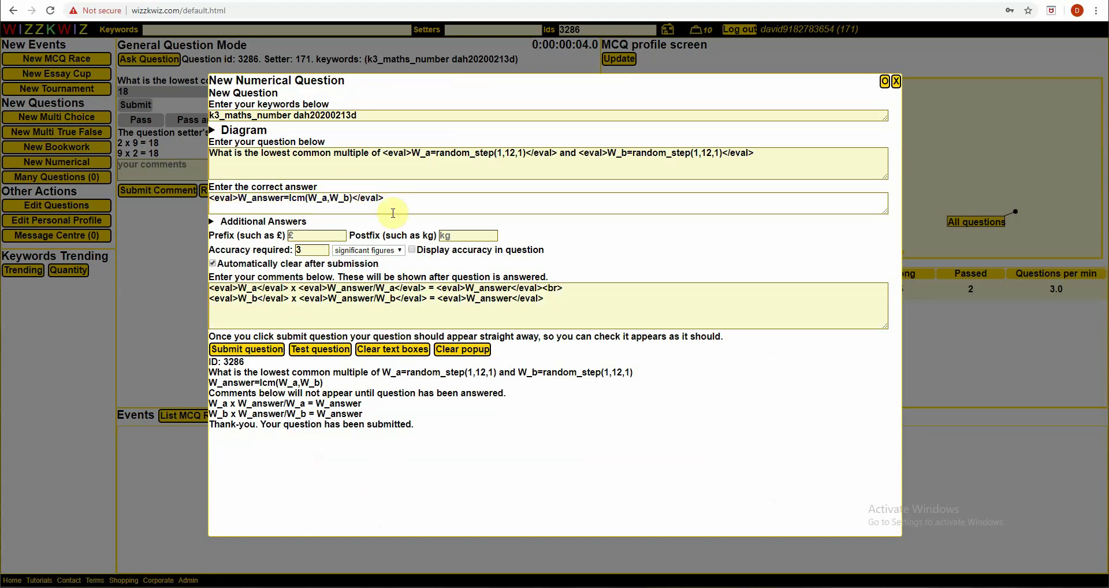
Insert "W_c = random_step(2,6,1); " before the W_a definition inside the question's first eval expression.
{"action": "left_click", "coordinate": [412, 151]}
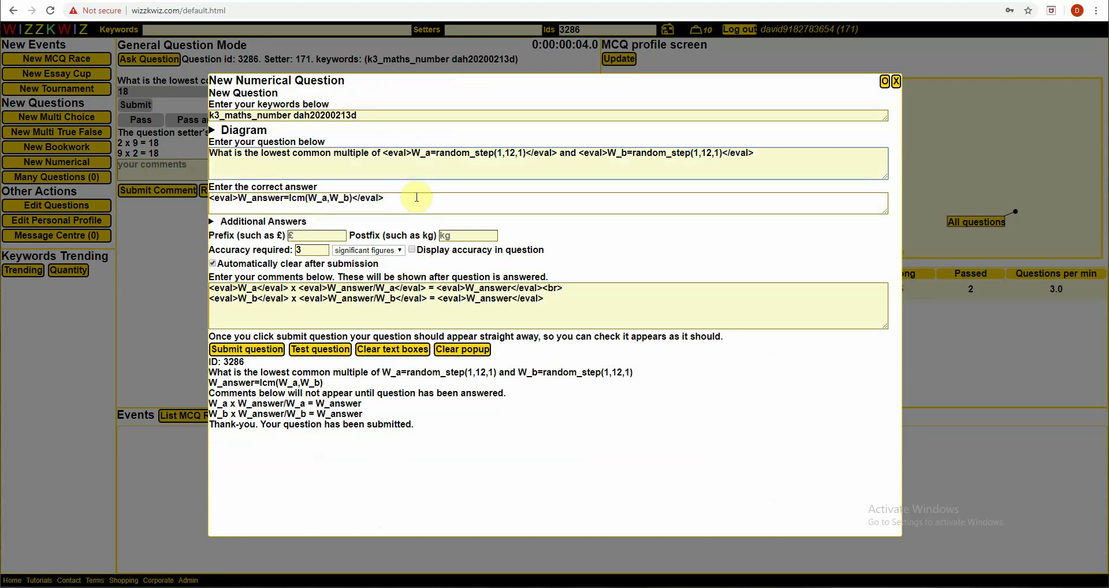
{"action": "type", "text": "W_c"}
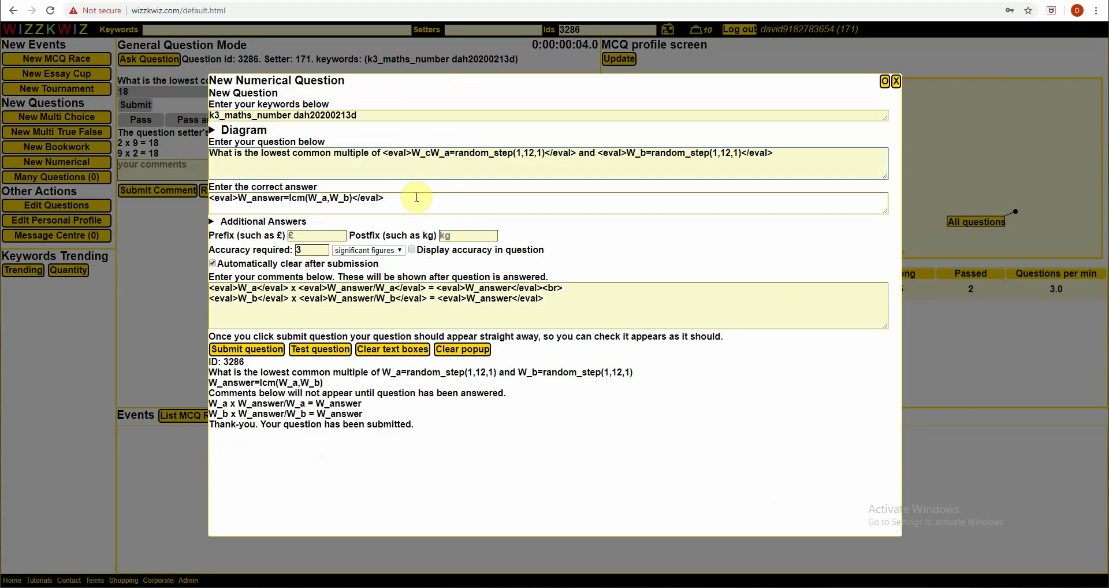
{"action": "type", "text": " = "}
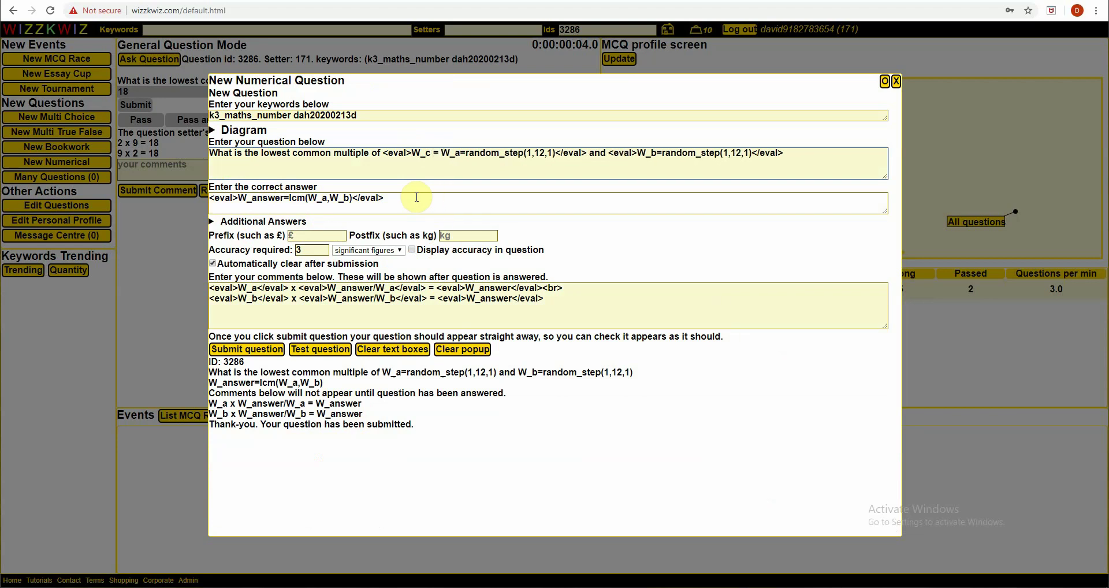
{"action": "type", "text": "random_ste"}
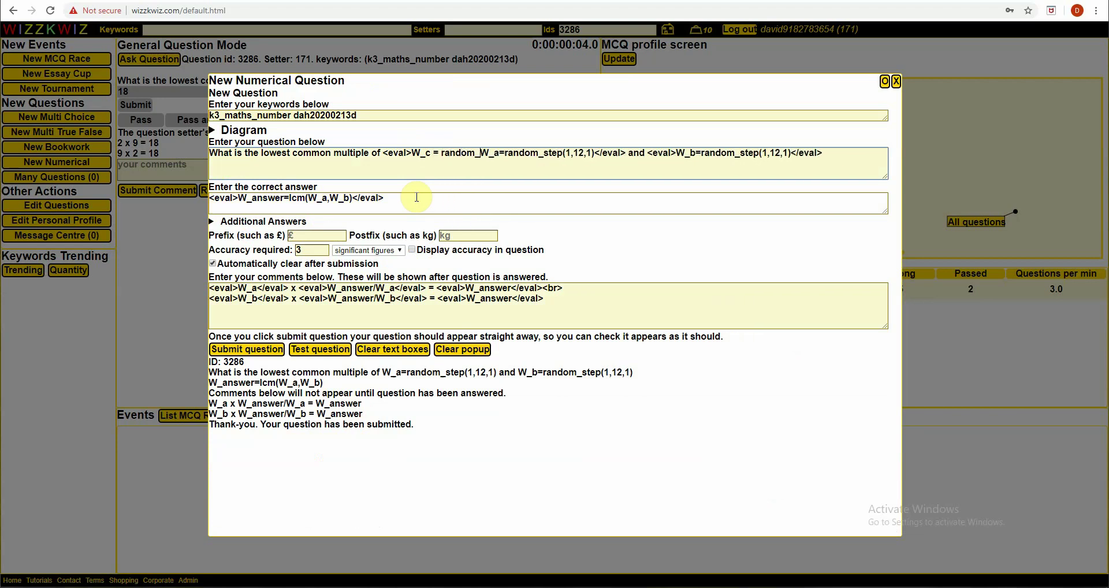
{"action": "type", "text": "p("}
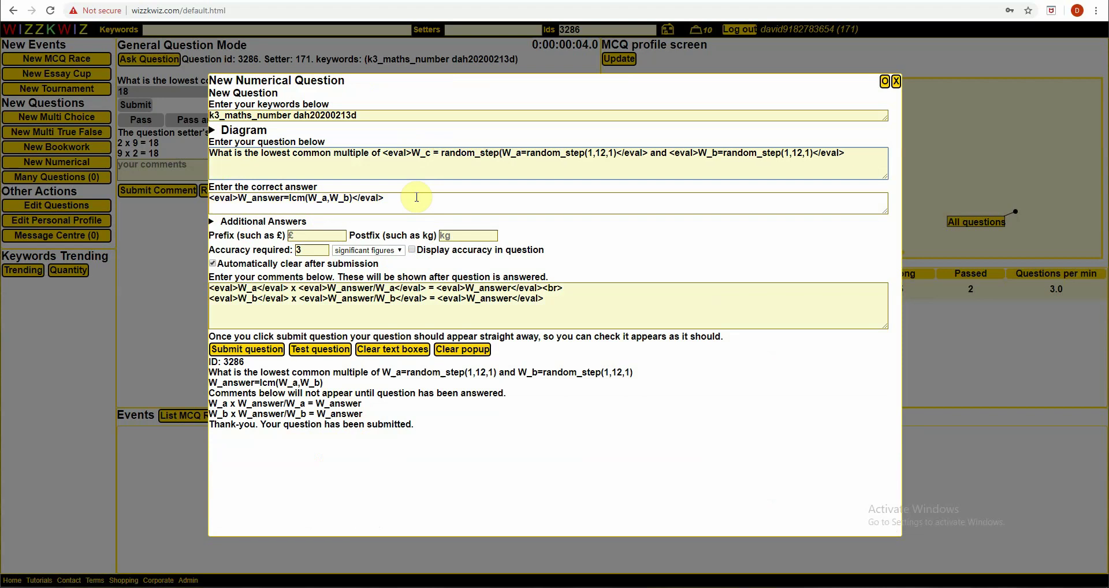
{"action": "type", "text": "2,6,1"}
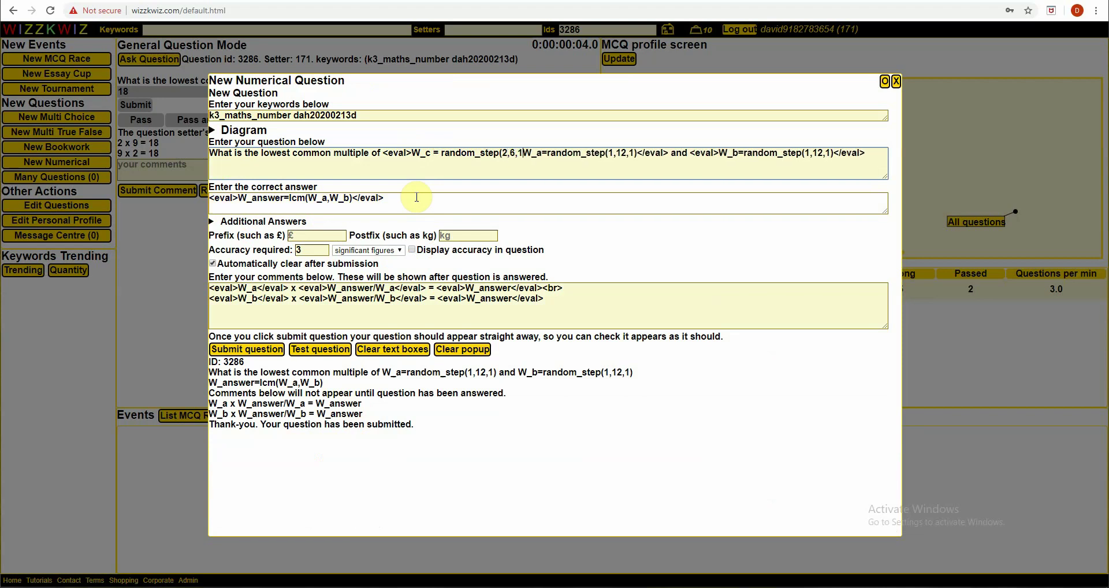
{"action": "type", "text": ");"}
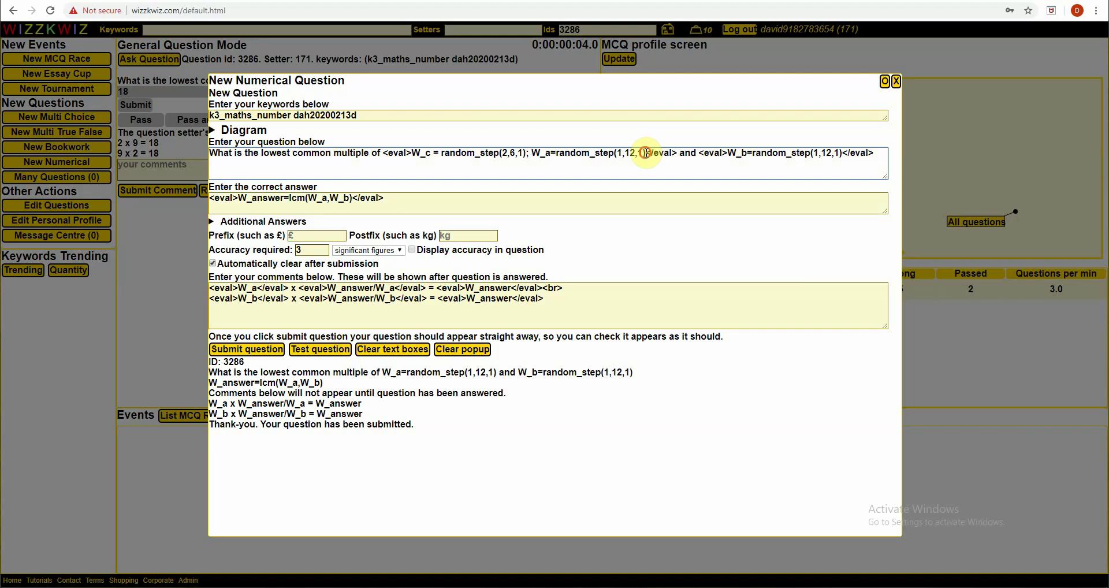
Multiply both the W_a and W_b random_step expressions in the question text by W_c.
{"action": "left_click", "coordinate": [661, 202]}
{"action": "type", "text": "*W_c"}
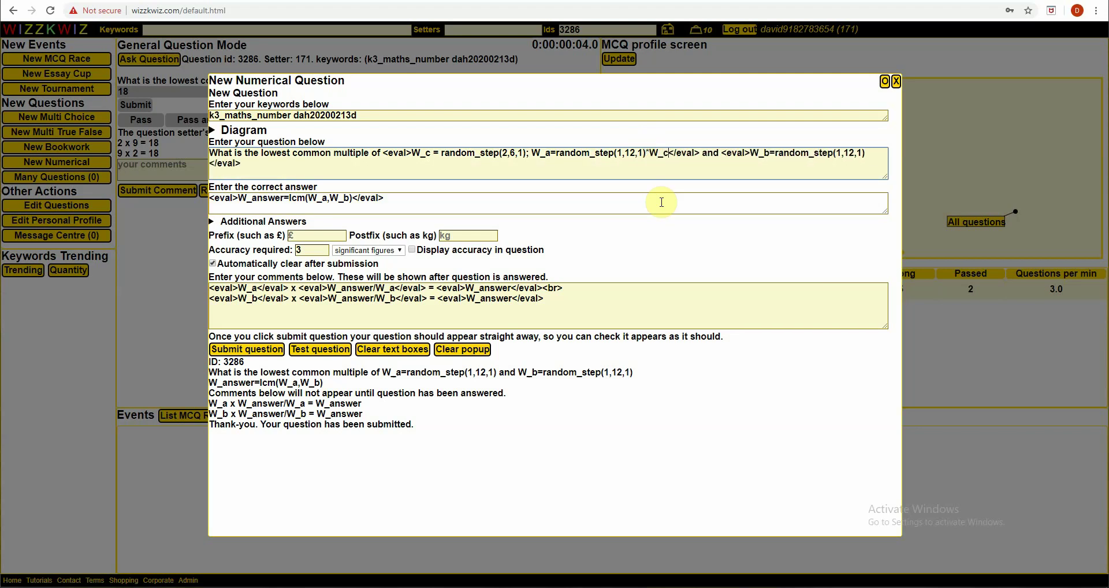
{"action": "left_click", "coordinate": [668, 154]}
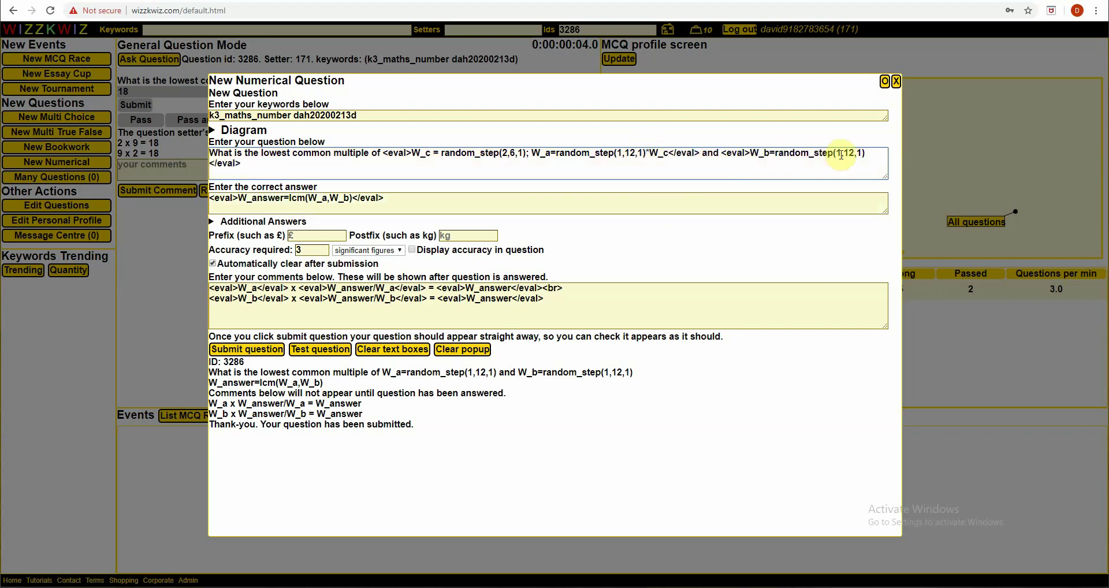
{"action": "left_click", "coordinate": [841, 201]}
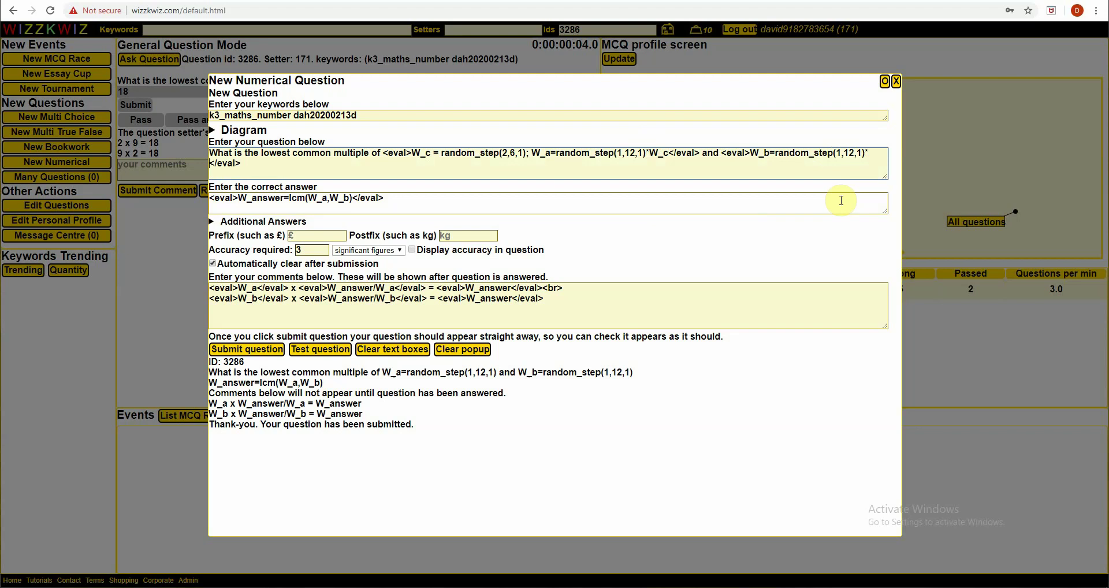
{"action": "type", "text": "W_c"}
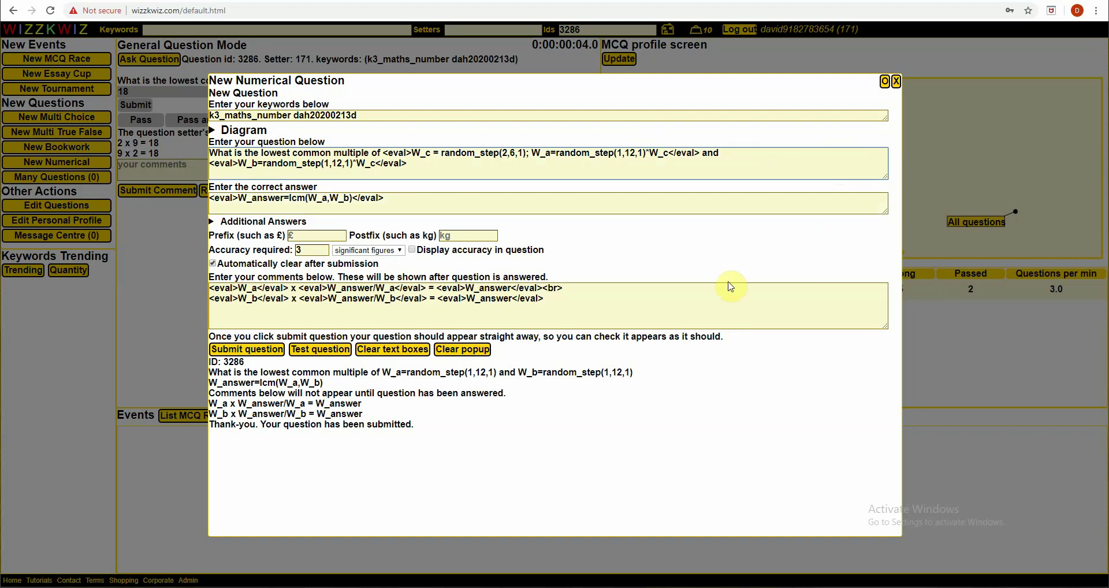
Test the revised question twice to check the generated numbers, answer and comments.
{"action": "left_click", "coordinate": [604, 291]}
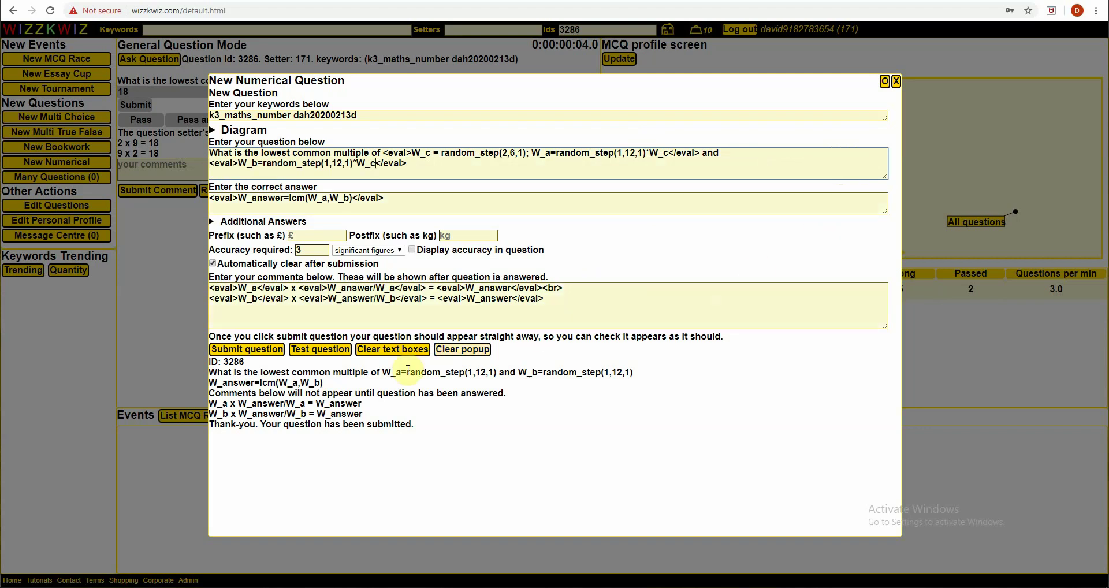
{"action": "left_click", "coordinate": [327, 350]}
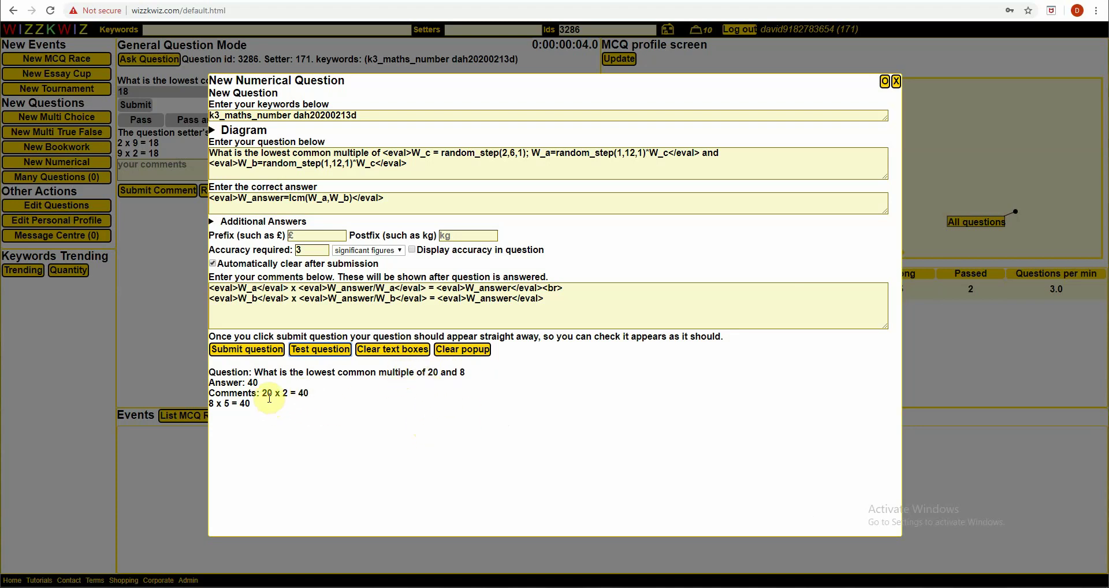
{"action": "left_click", "coordinate": [321, 351]}
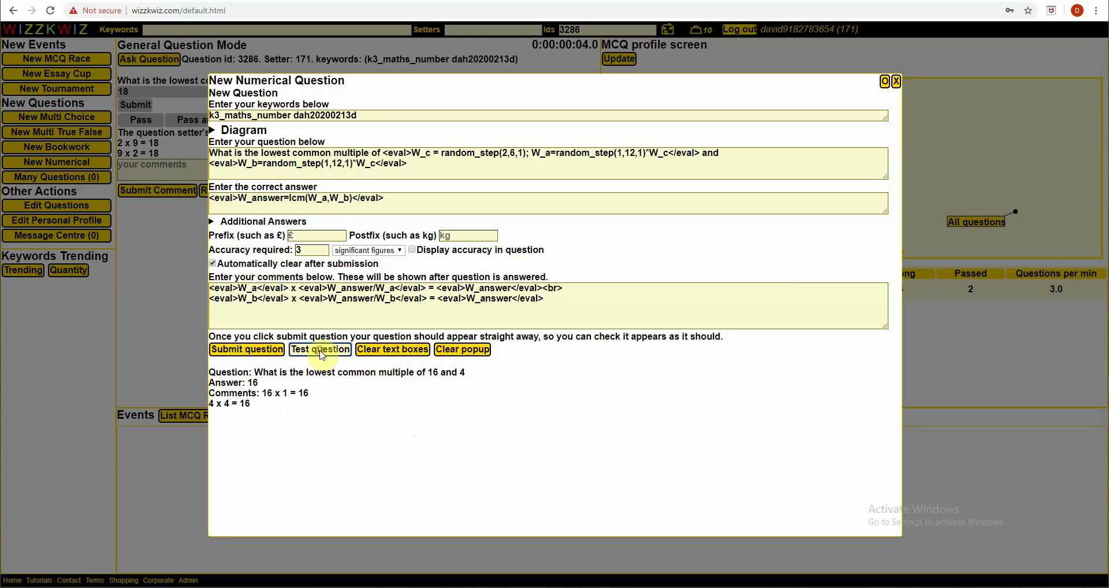
Highlight the W_c = random_step(2,6,1) definition in the question text.
{"action": "left_click", "coordinate": [409, 154]}
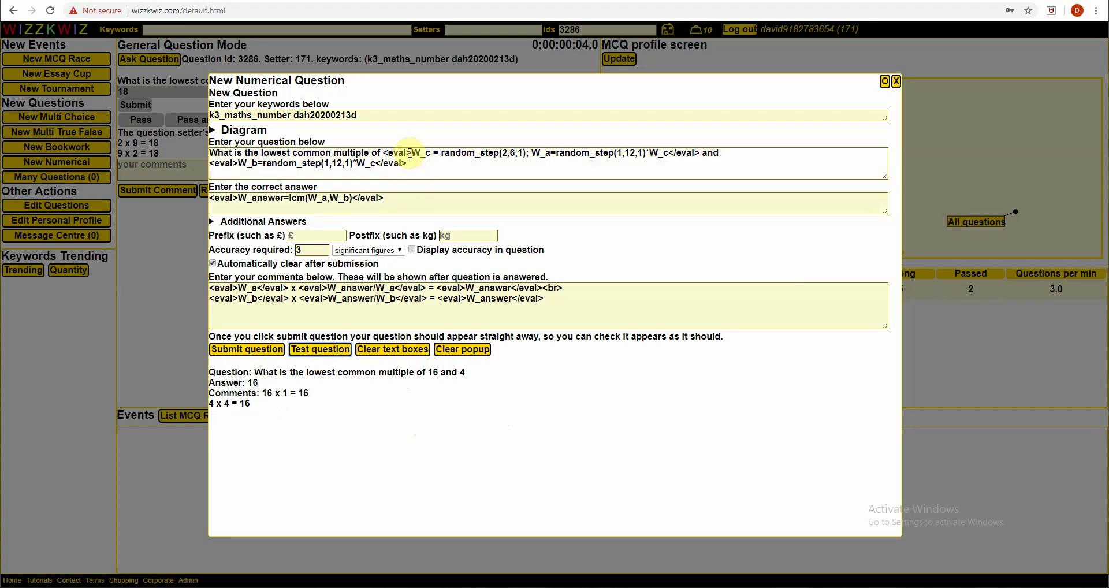
{"action": "left_click_drag", "start_coordinate": [412, 154], "coordinate": [527, 152]}
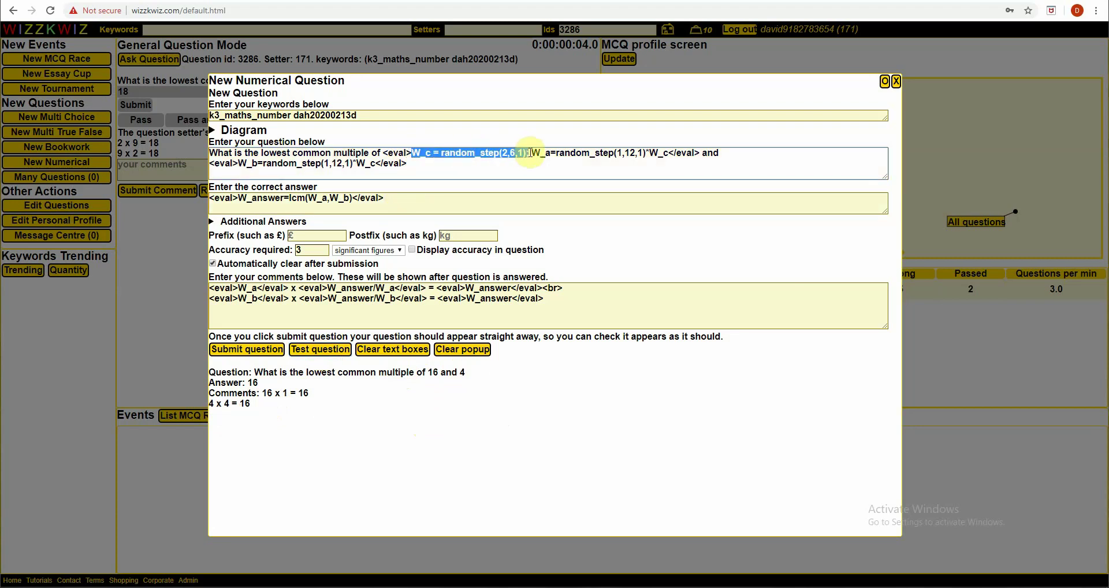
{"action": "left_click", "coordinate": [413, 152]}
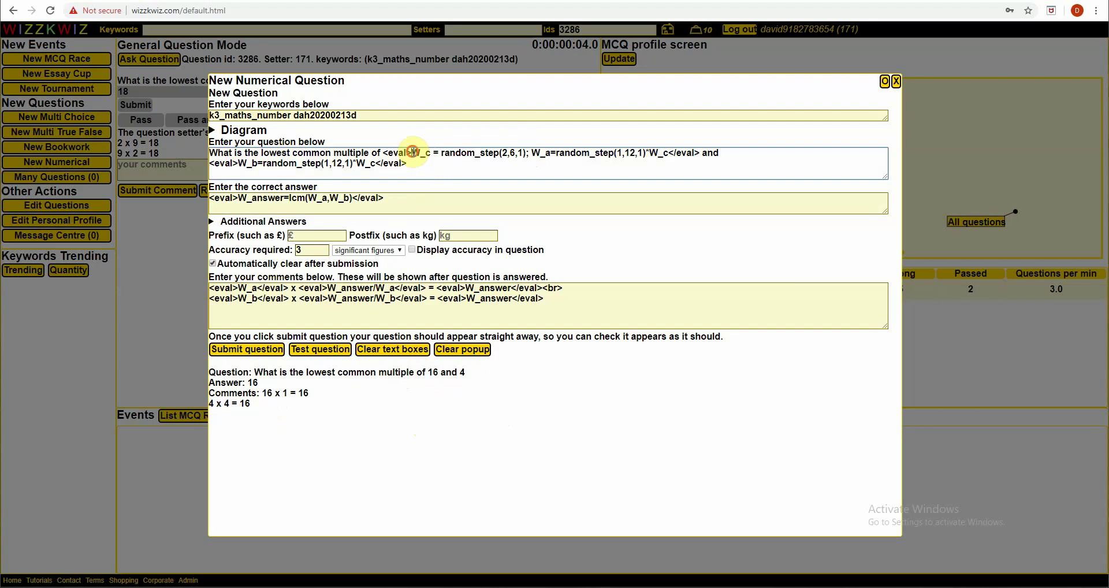
{"action": "left_click_drag", "start_coordinate": [412, 151], "coordinate": [535, 151]}
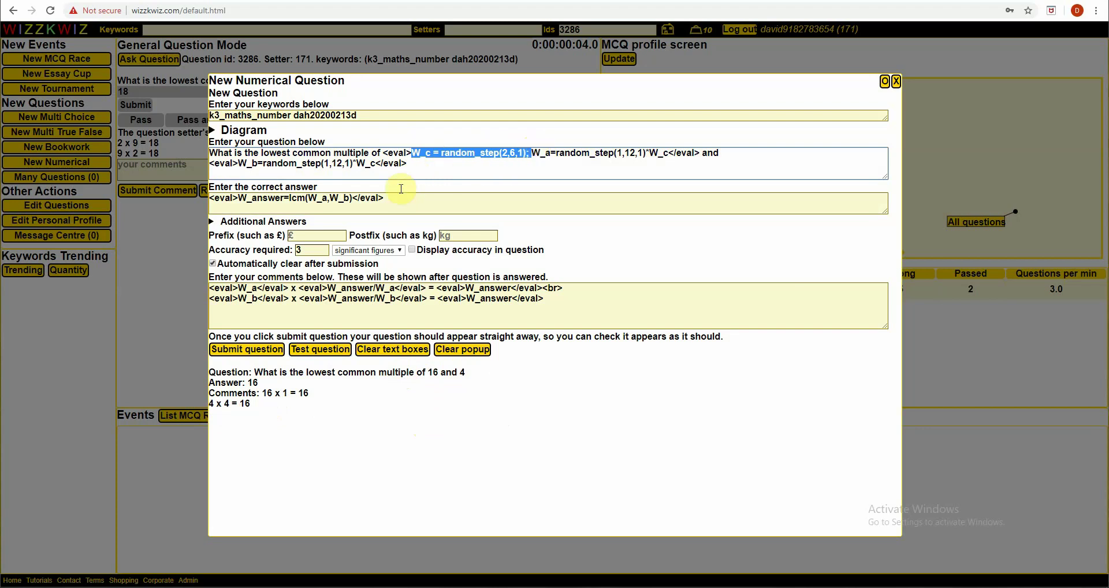
Test the question several more times to examine further random examples that share the common factor.
{"action": "left_click", "coordinate": [320, 349]}
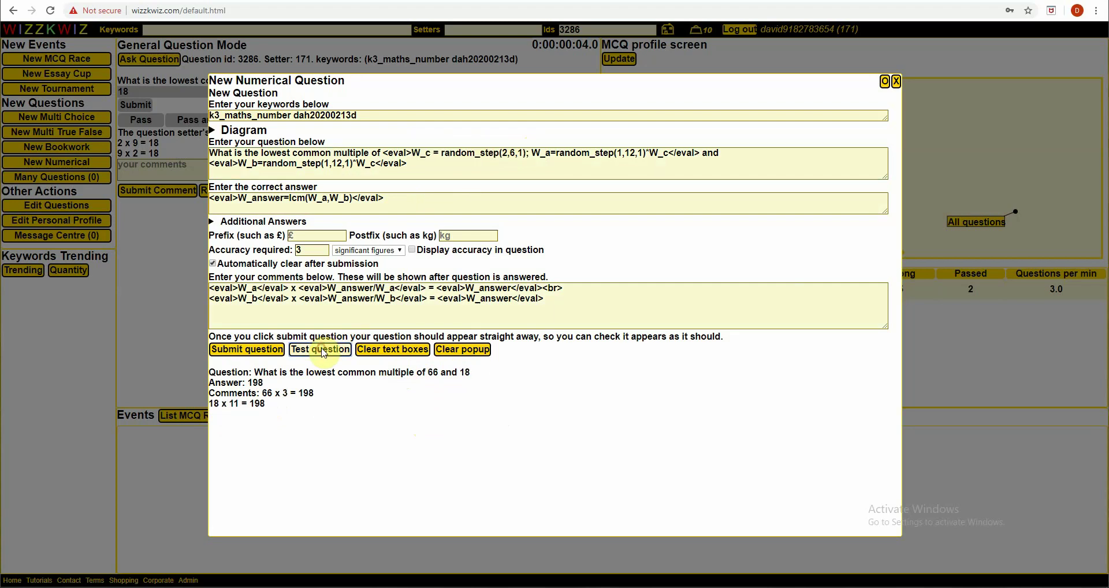
{"action": "left_click", "coordinate": [321, 350]}
{"action": "left_click", "coordinate": [321, 350]}
{"action": "left_click", "coordinate": [321, 350]}
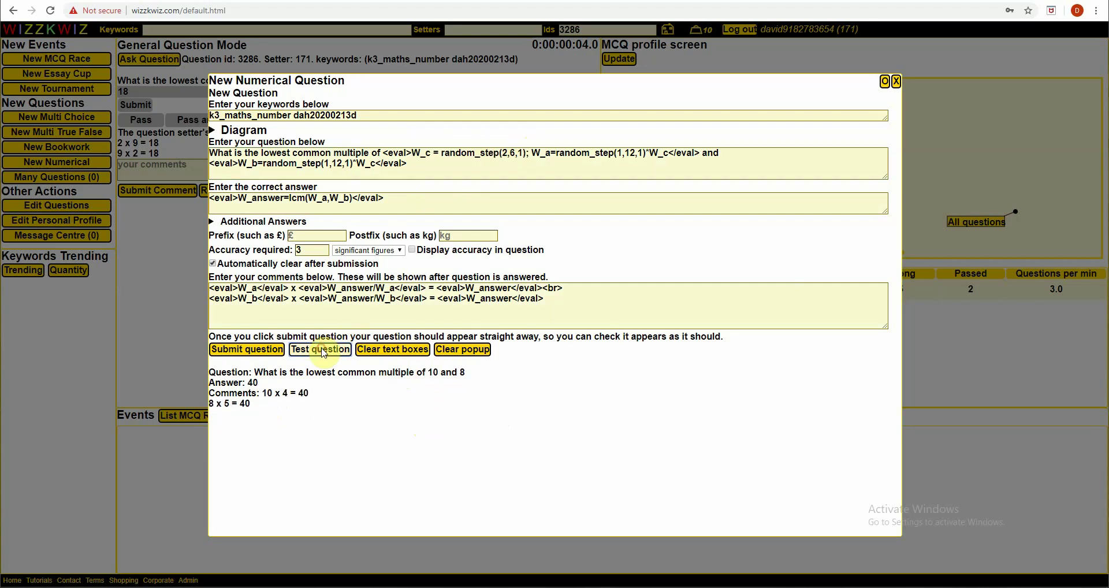
{"action": "left_click", "coordinate": [322, 351]}
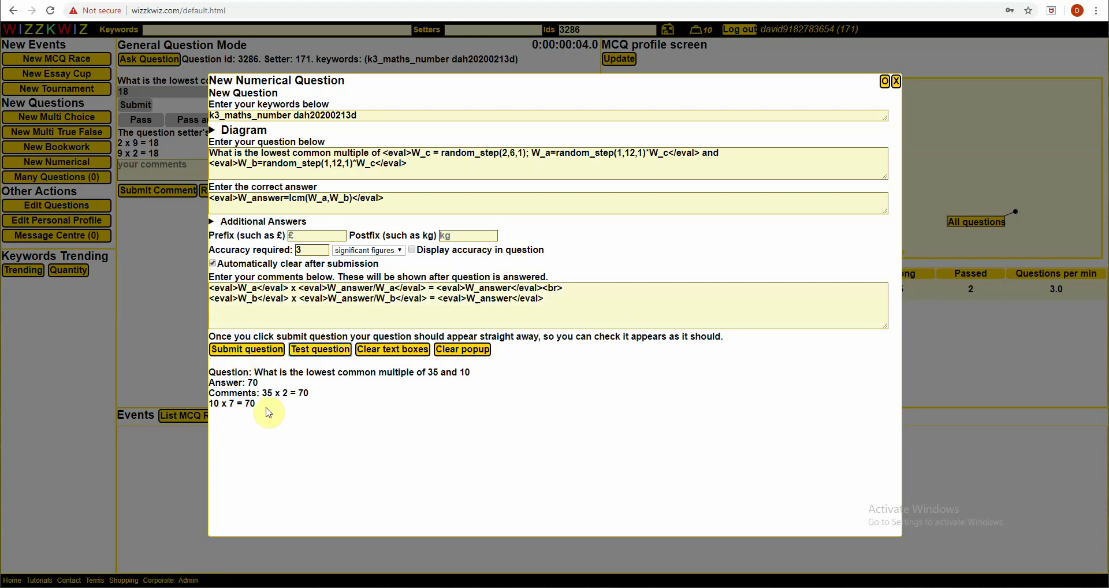
Replace the plain x with \times in both lines of the question's comments.
{"action": "left_click_drag", "start_coordinate": [263, 393], "coordinate": [310, 394]}
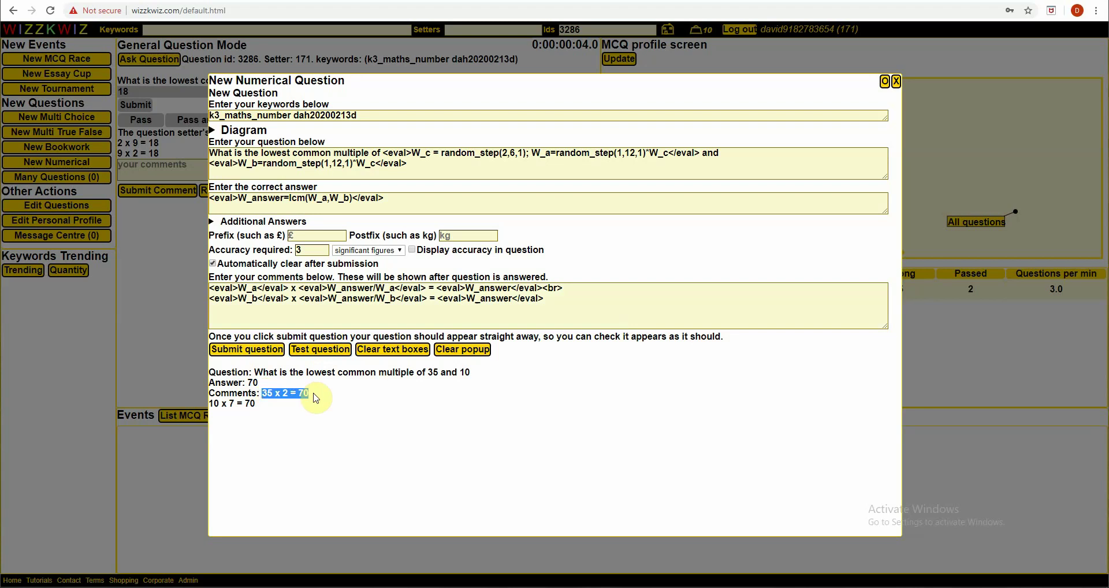
{"action": "left_click", "coordinate": [291, 288]}
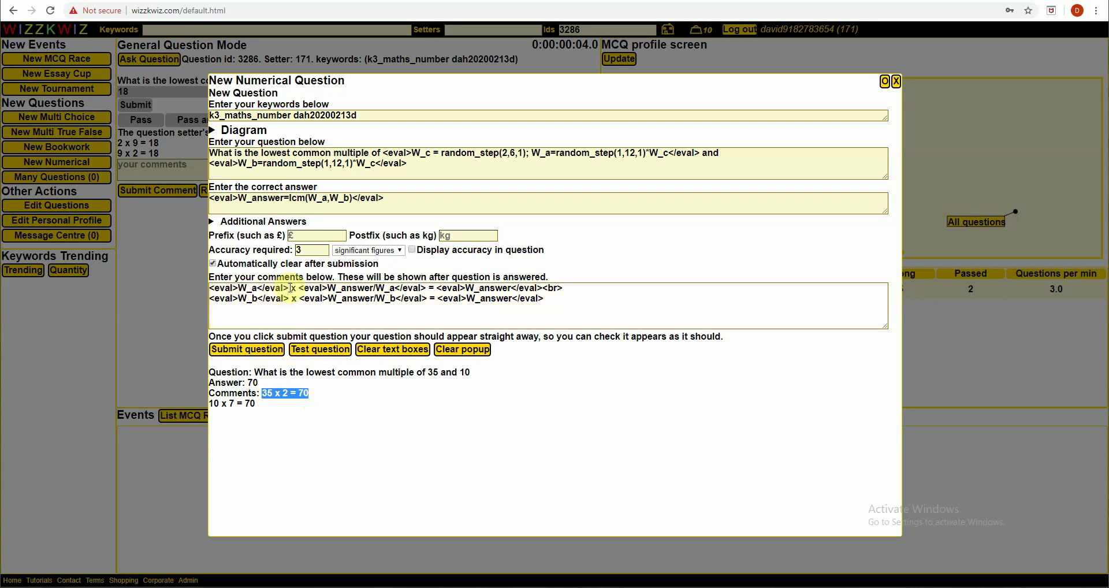
{"action": "left_click", "coordinate": [292, 288]}
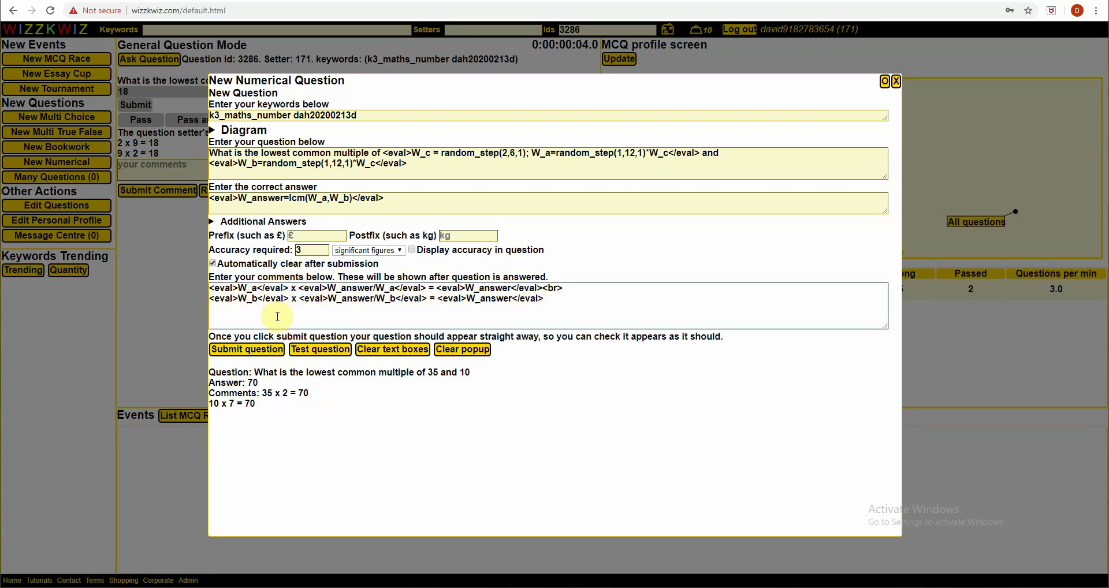
{"action": "key", "text": "Delete"}
{"action": "type", "text": "imes"}
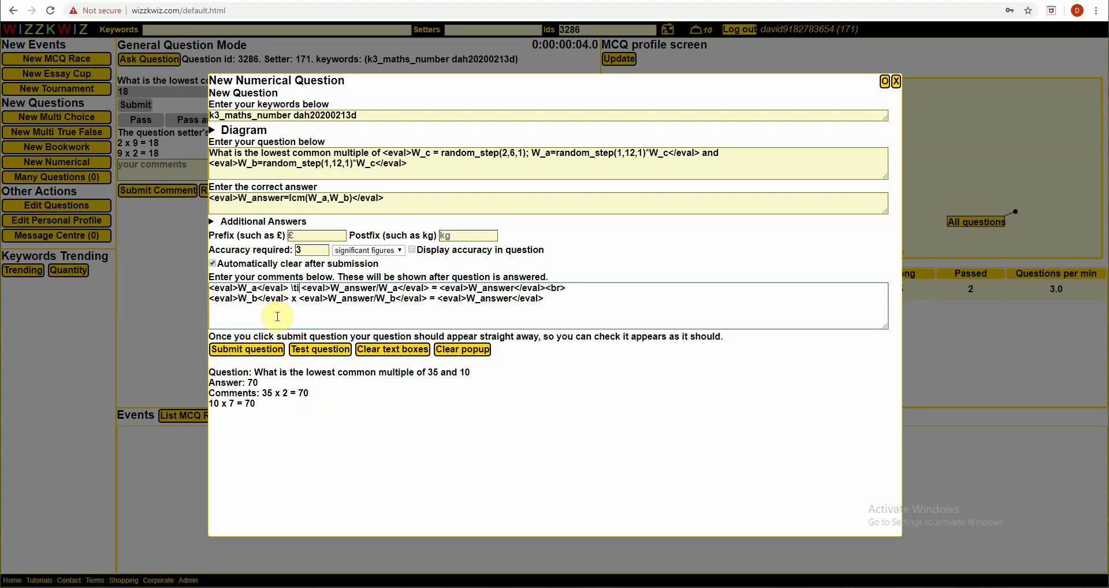
{"action": "left_click", "coordinate": [282, 283]}
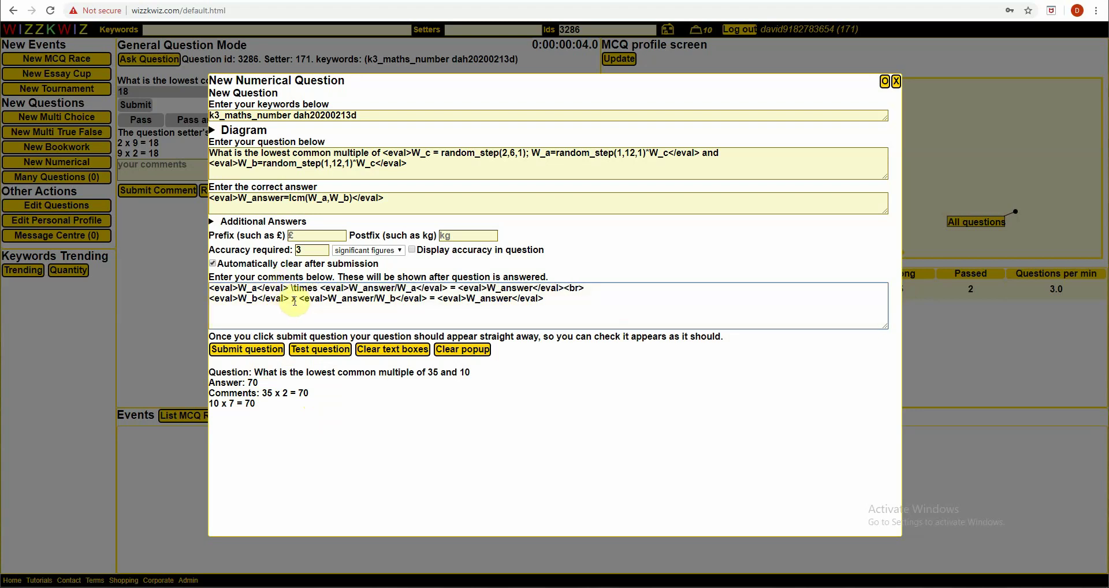
{"action": "double_click", "coordinate": [293, 299]}
{"action": "type", "text": "imes"}
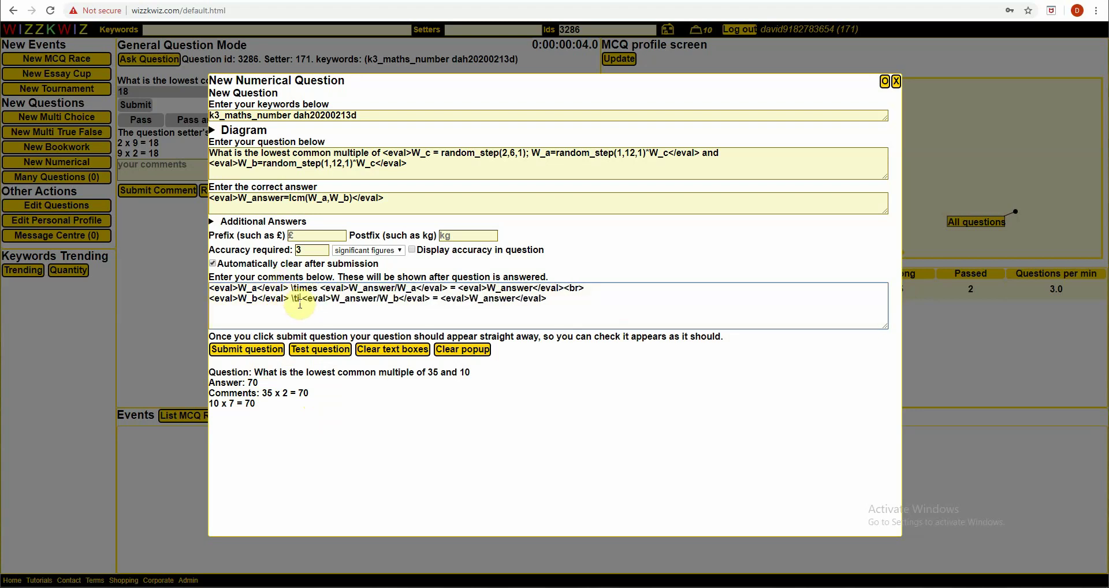
Wrap the first comment line's equation in {* and *}, closing it just before the <br> tag.
{"action": "left_click", "coordinate": [211, 290]}
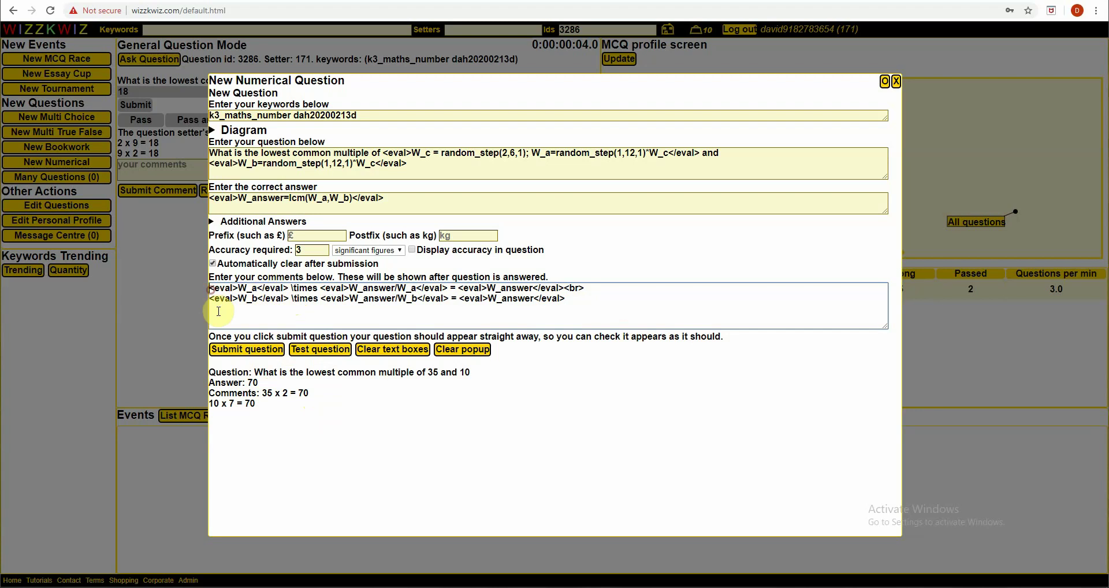
{"action": "type", "text": "{*"}
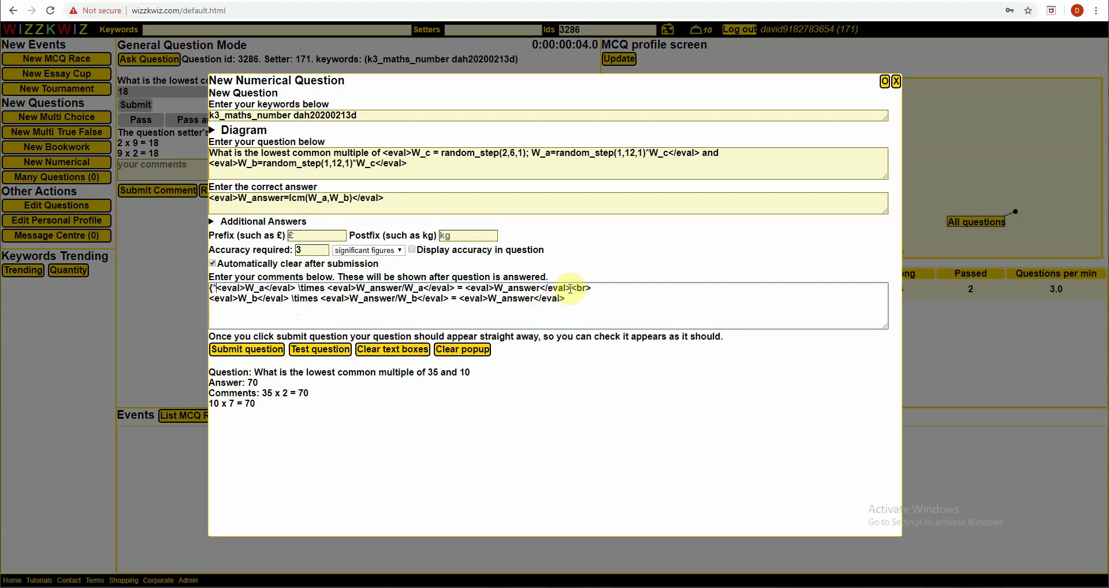
{"action": "left_click", "coordinate": [577, 334]}
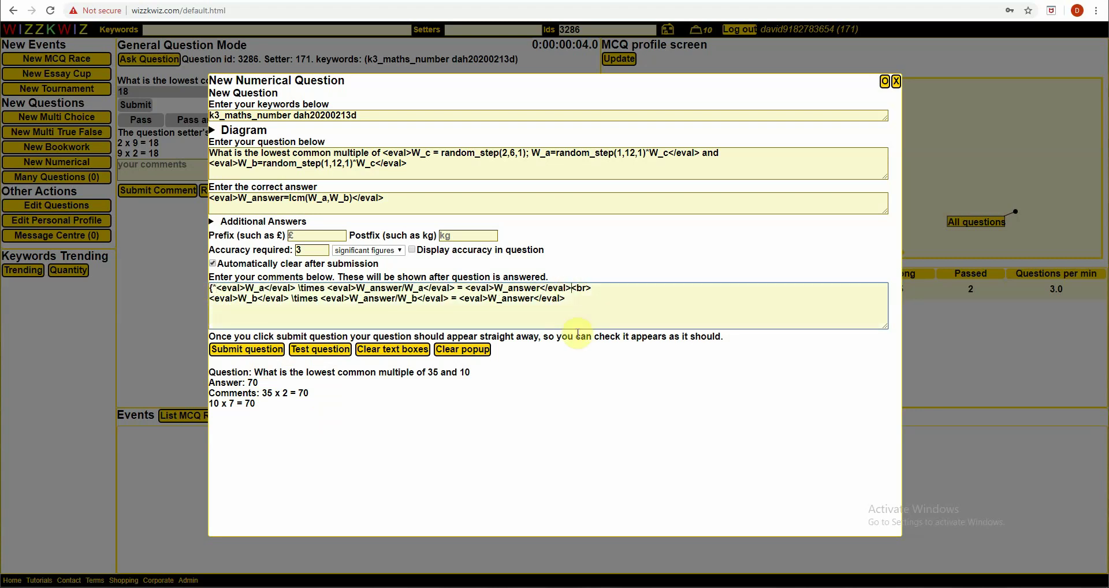
{"action": "type", "text": "*}"}
{"action": "left_click", "coordinate": [263, 333]}
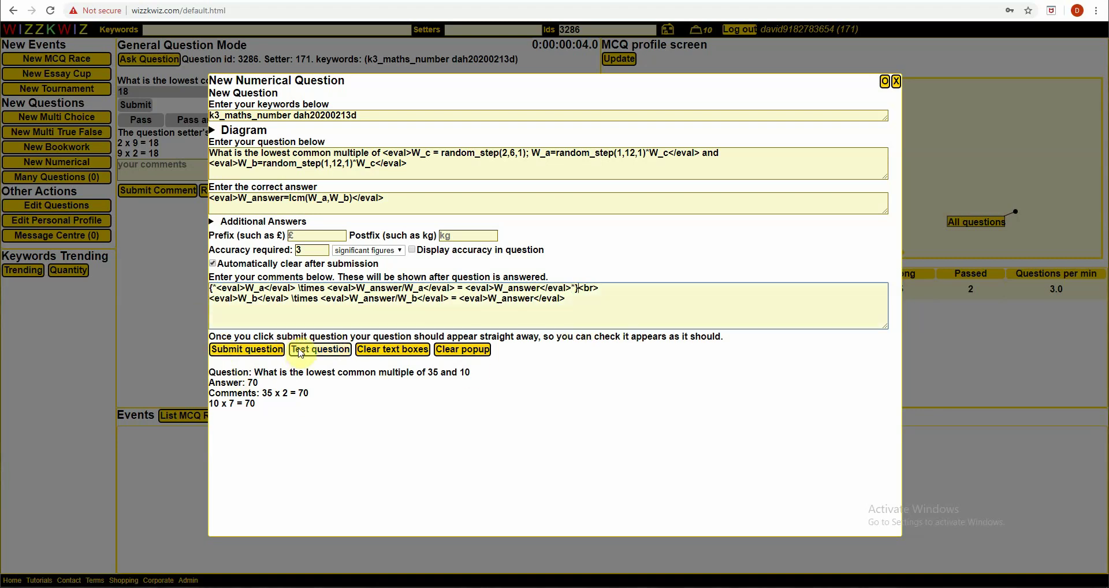
Test the first comment line's maths formatting and wrap the second comment line's equation in {* and *} as well.
{"action": "left_click", "coordinate": [306, 350]}
{"action": "left_click", "coordinate": [305, 350]}
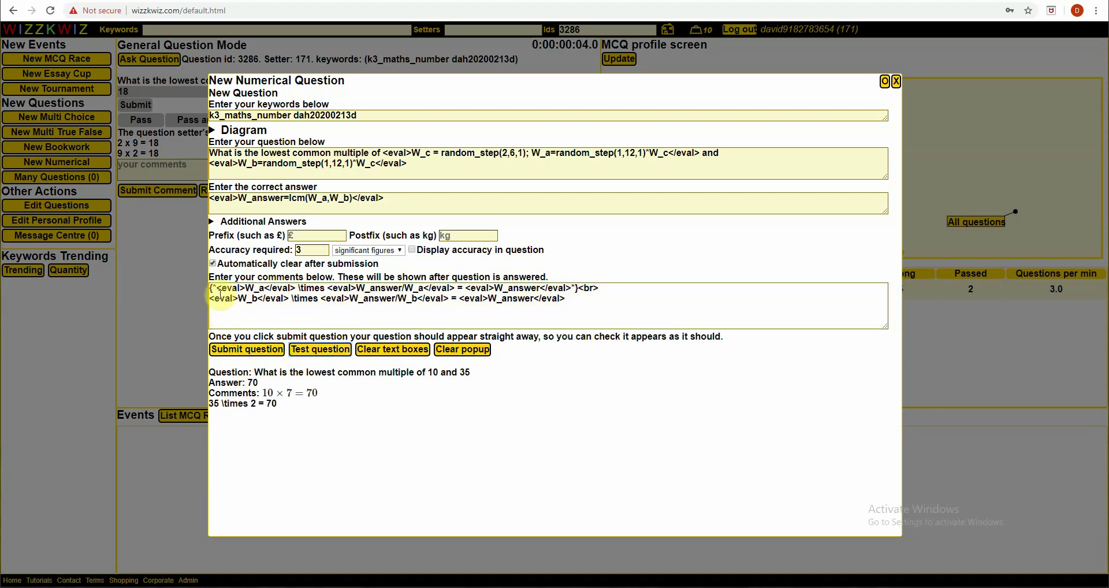
{"action": "left_click", "coordinate": [215, 306]}
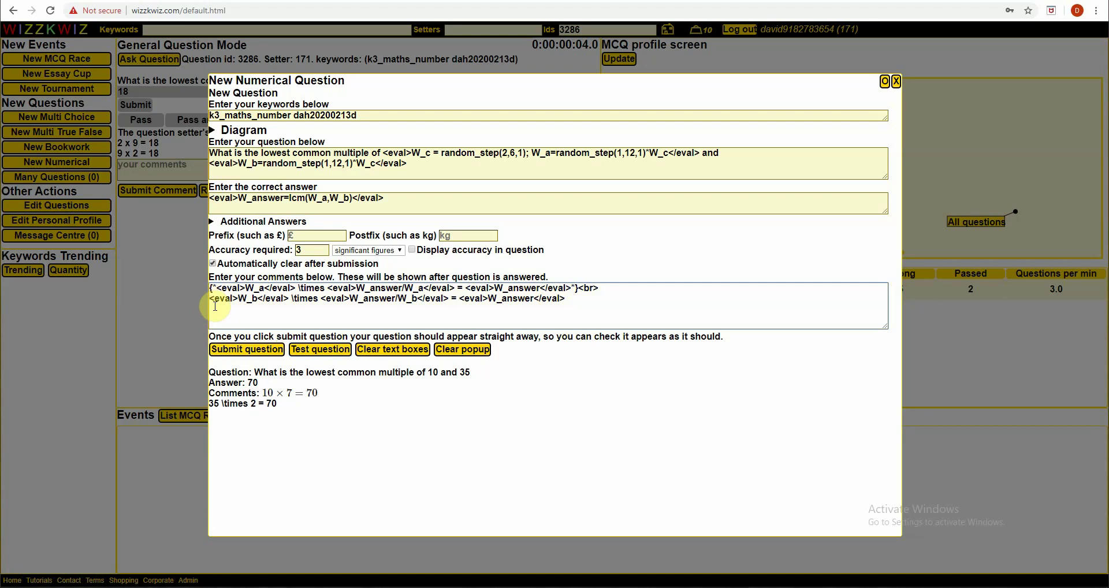
{"action": "type", "text": "{*"}
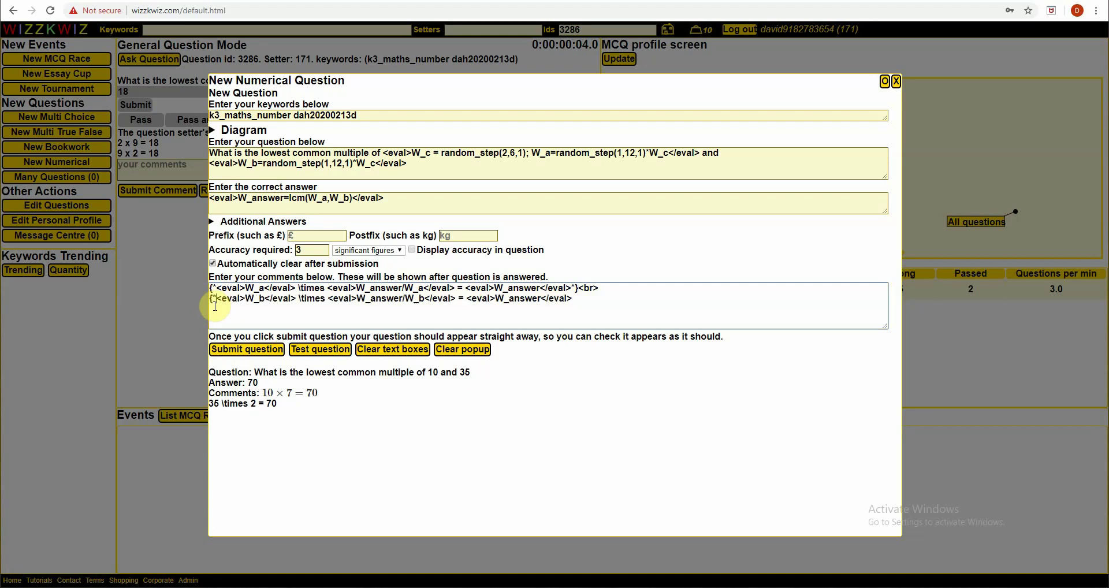
{"action": "left_click", "coordinate": [579, 300]}
{"action": "type", "text": "*}"}
Test the question several times to examine how both comment lines render as formatted maths.
{"action": "left_click", "coordinate": [320, 349]}
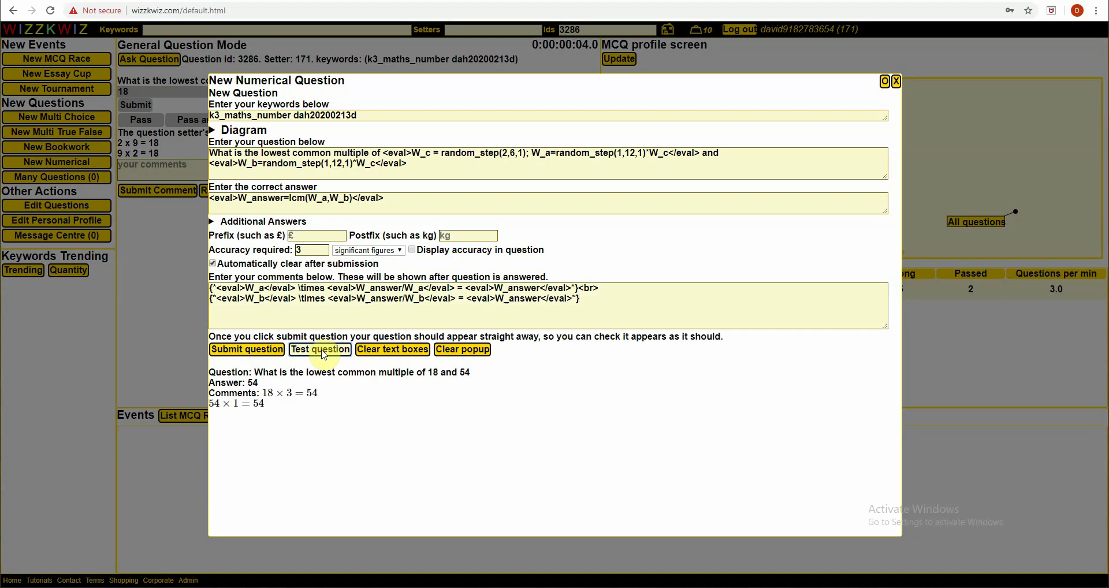
{"action": "left_click", "coordinate": [322, 350]}
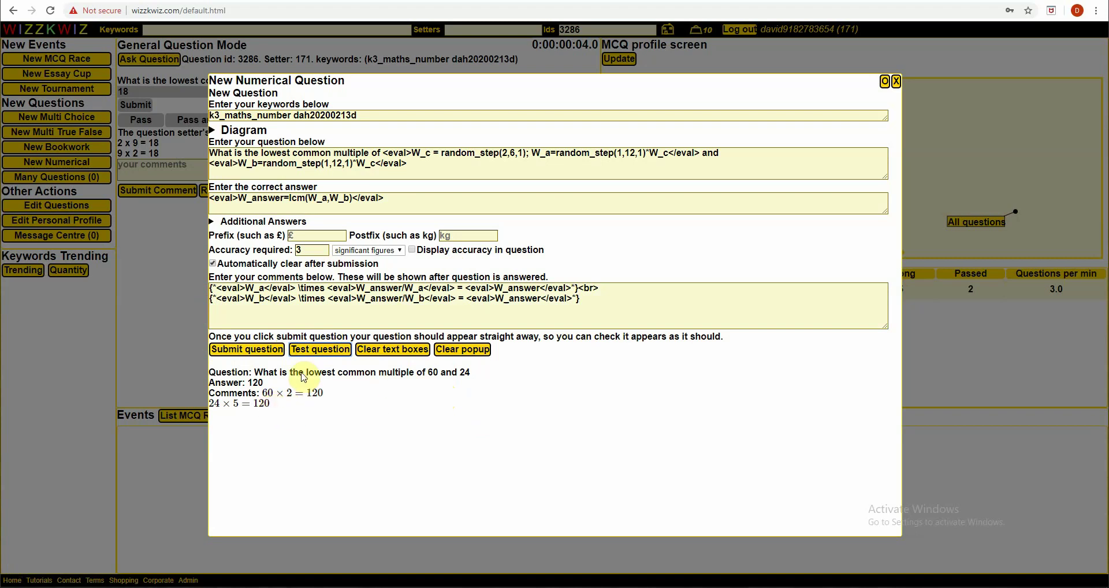
{"action": "left_click", "coordinate": [317, 349]}
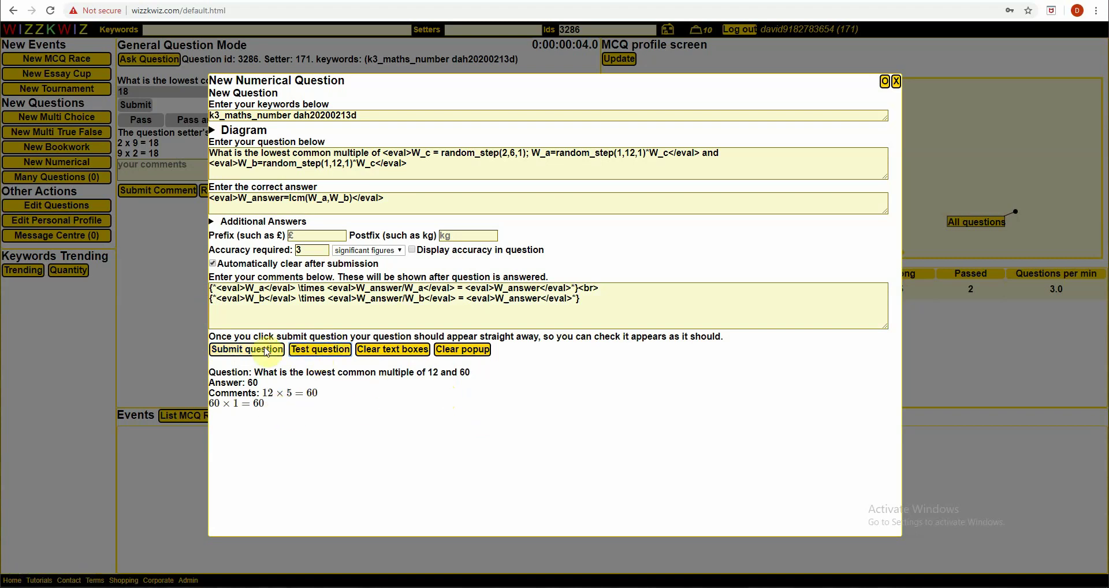
Submit the refined lowest common multiple question and close both the question form and the question editing list.
{"action": "left_click", "coordinate": [243, 350]}
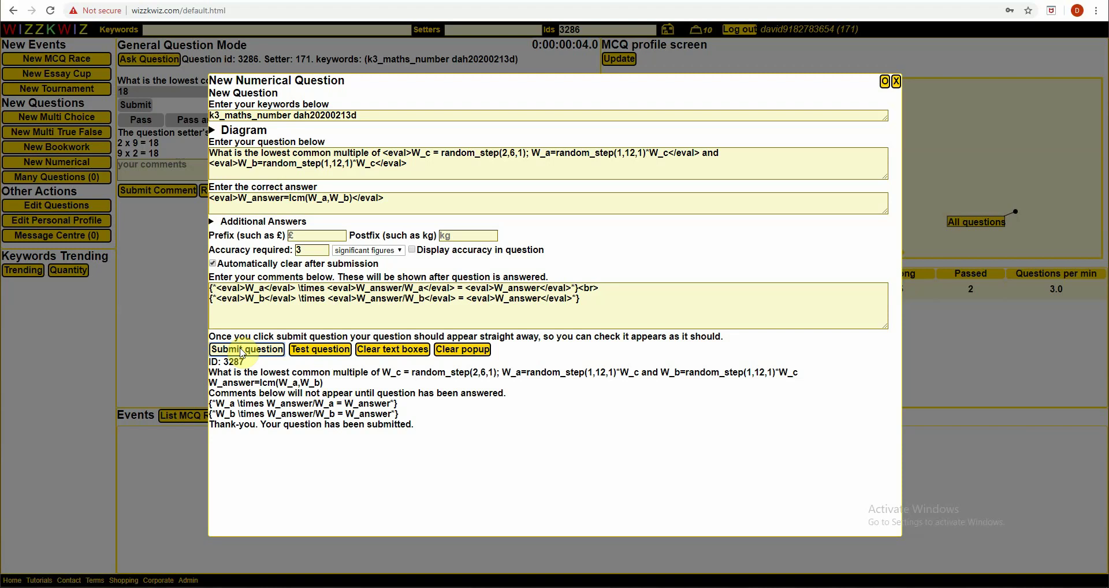
{"action": "left_click", "coordinate": [895, 82]}
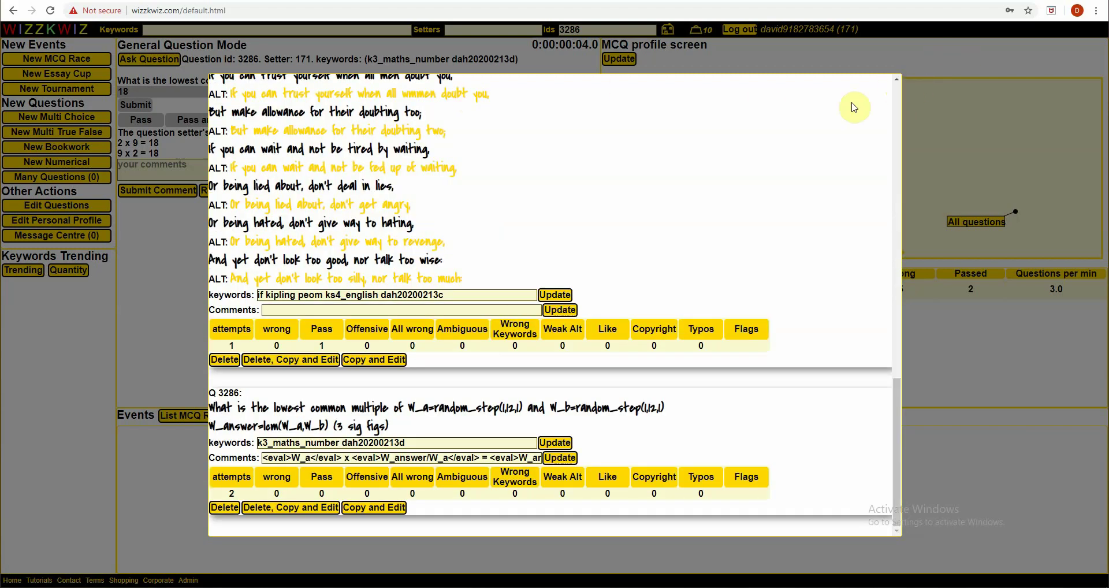
{"action": "left_click", "coordinate": [897, 102]}
{"action": "left_click", "coordinate": [896, 100]}
{"action": "left_click", "coordinate": [887, 81]}
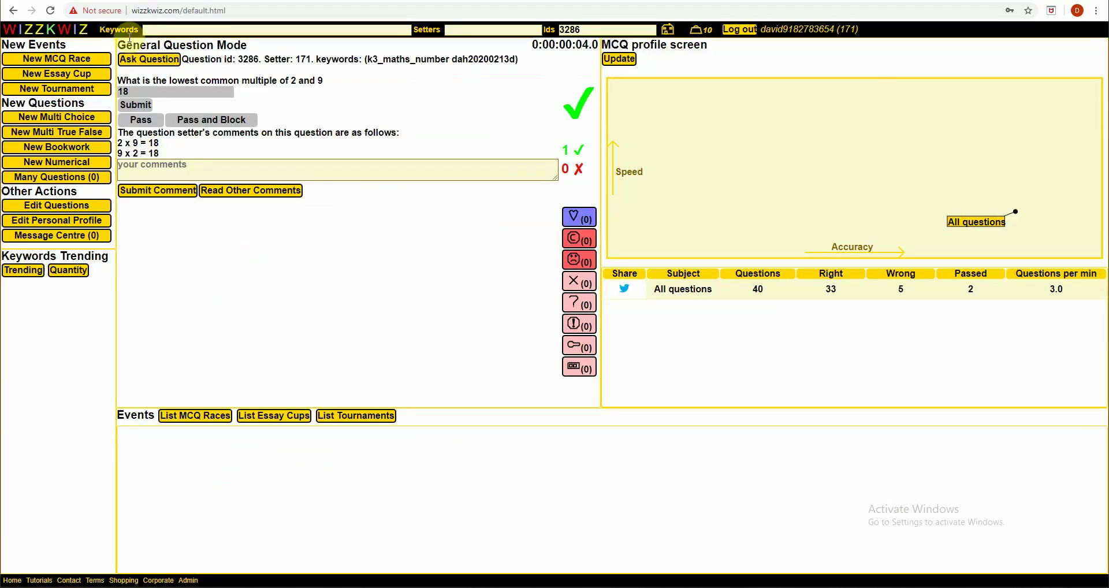
Ask the original question again and submit 55 as the lowest common multiple of 5 and 11.
{"action": "left_click", "coordinate": [147, 64]}
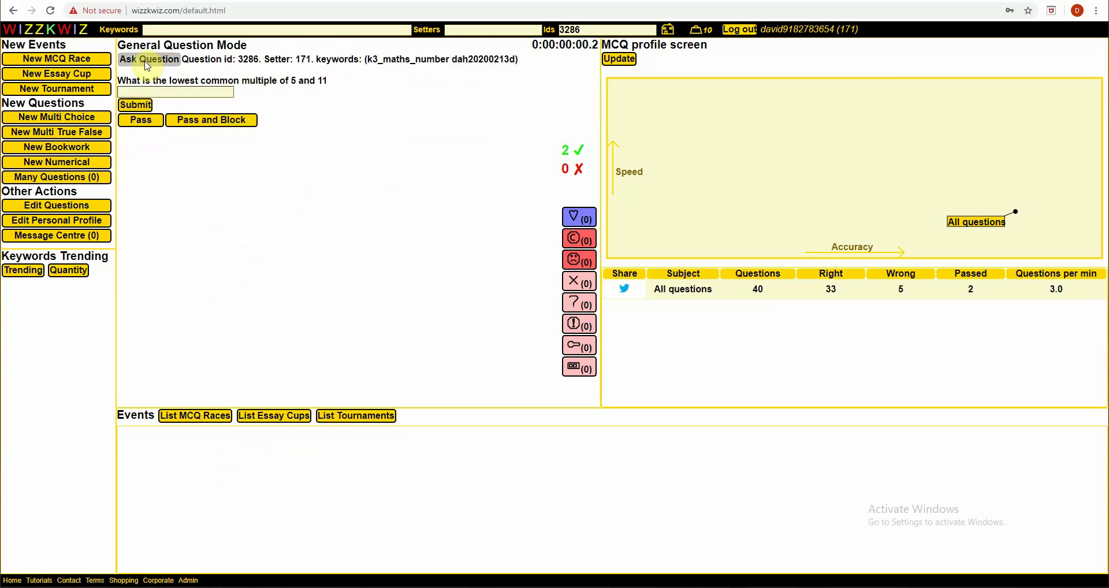
{"action": "left_click", "coordinate": [207, 91]}
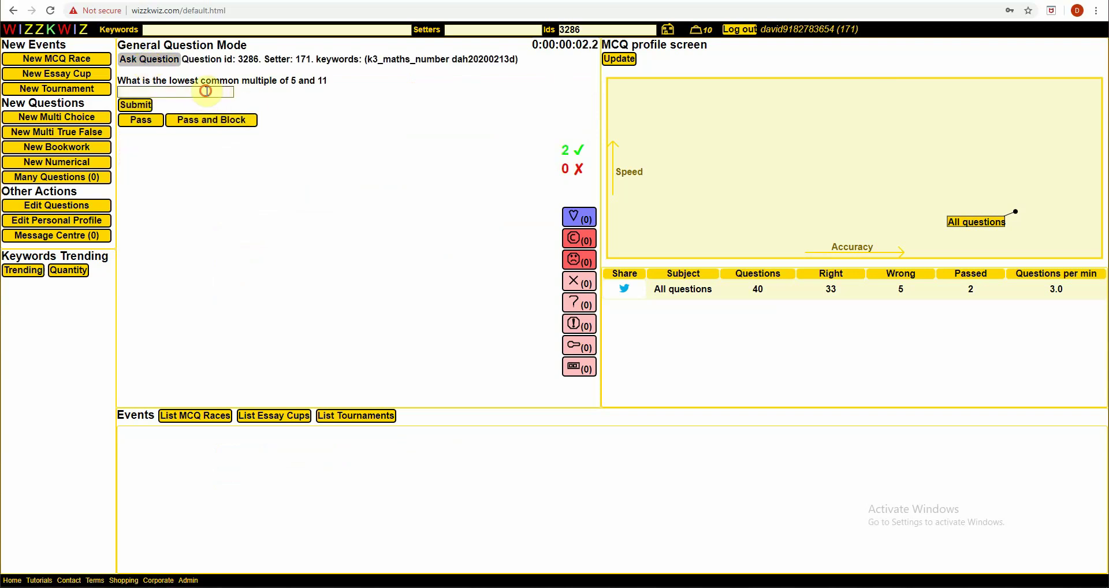
{"action": "type", "text": "55"}
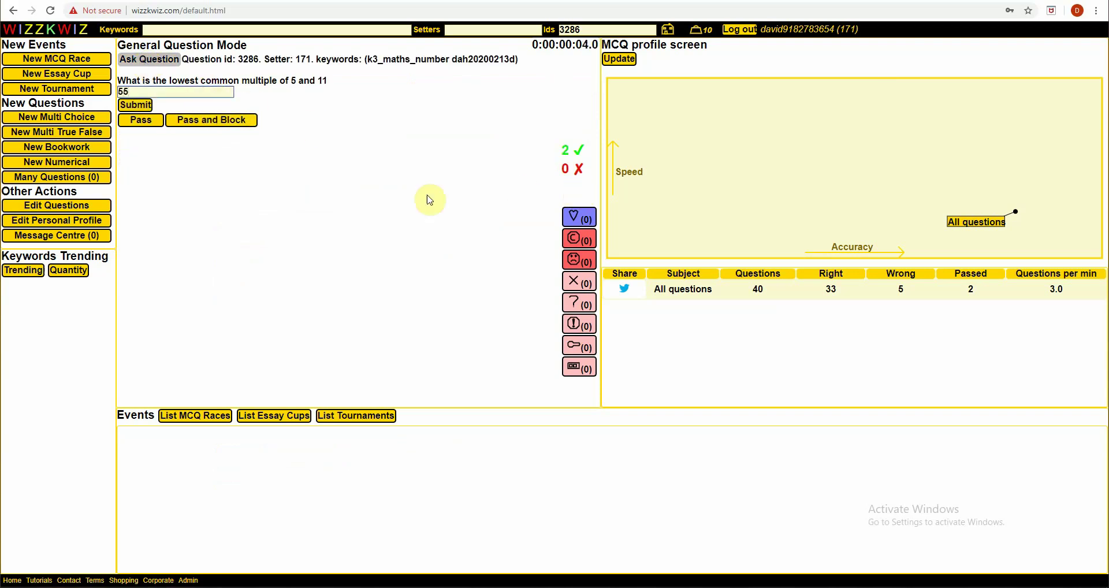
{"action": "left_click", "coordinate": [135, 105]}
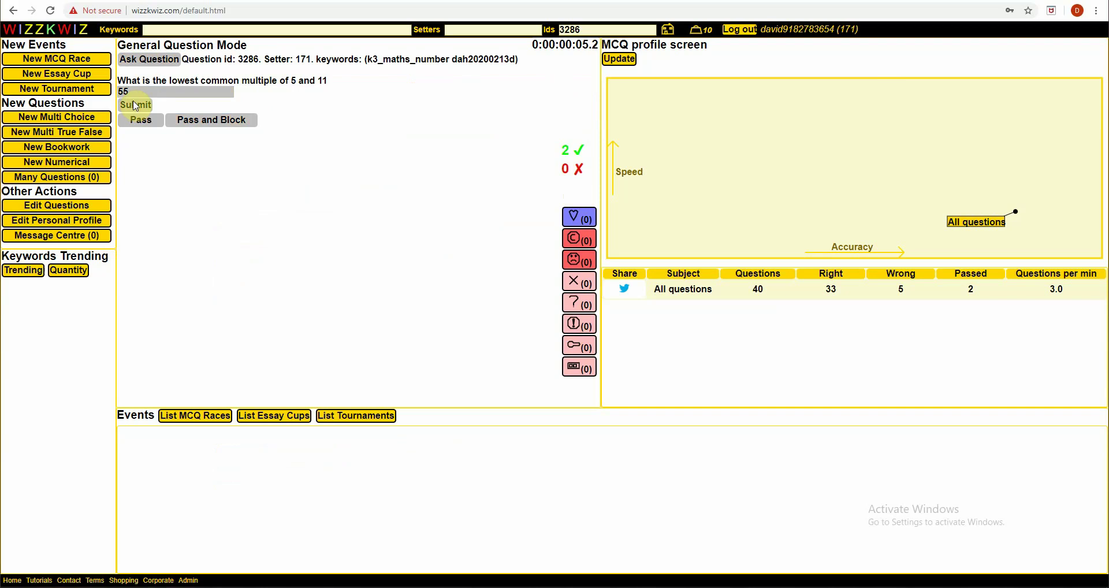
Clear the question id filter and set the keyword filter to dah20200213d.
{"action": "left_click", "coordinate": [569, 30]}
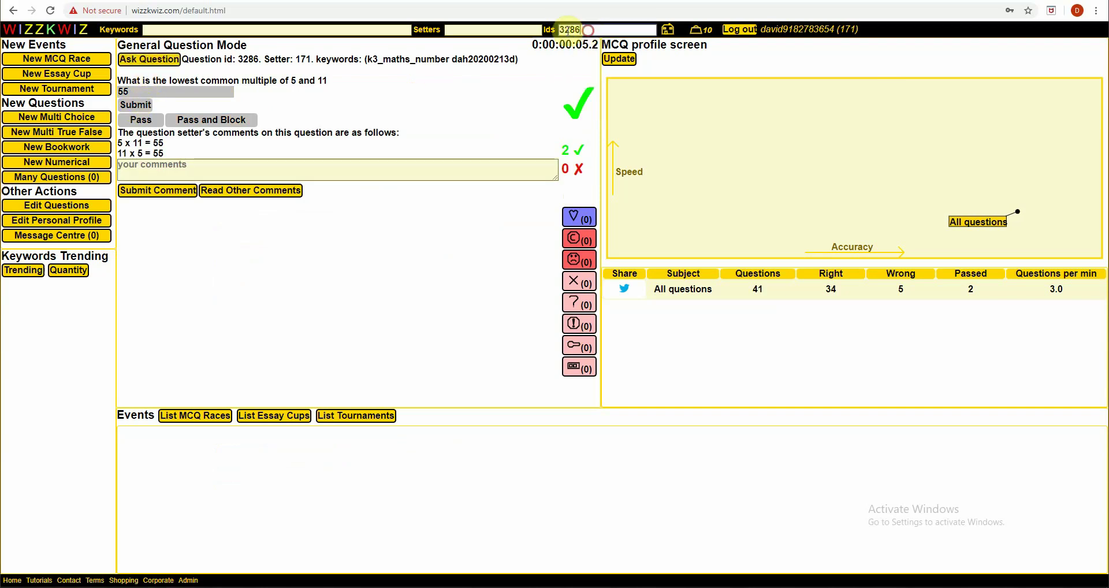
{"action": "left_click", "coordinate": [156, 28]}
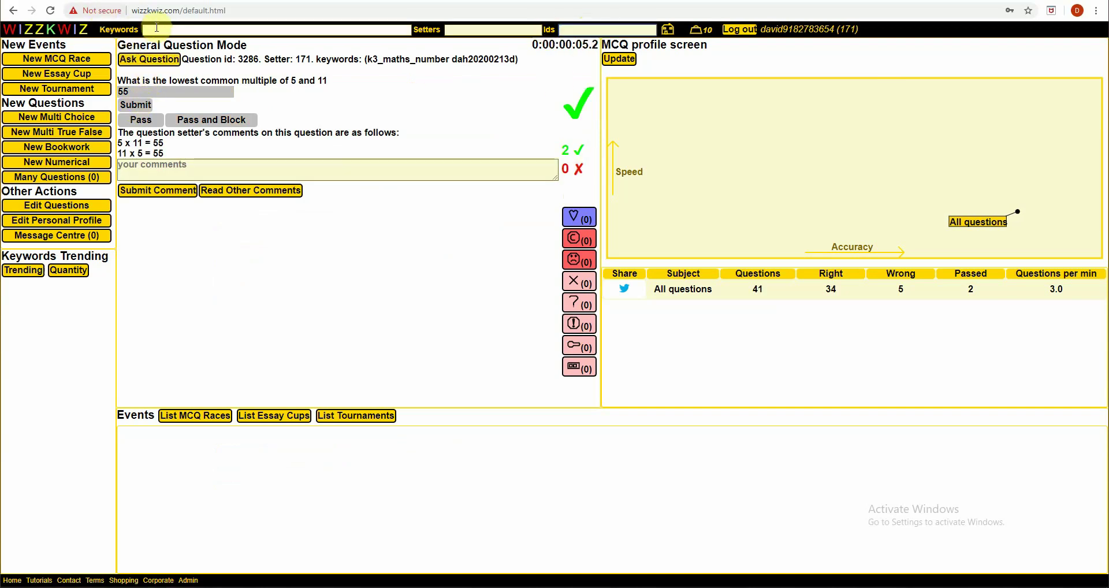
{"action": "left_click", "coordinate": [171, 29]}
{"action": "type", "text": "dah20200213d"}
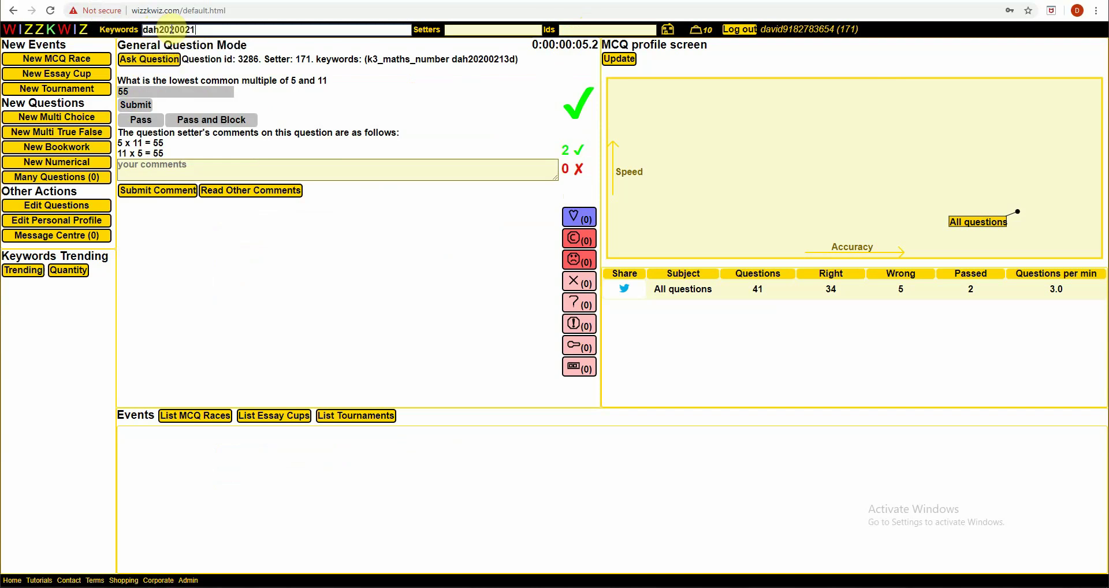
Ask a question for the keyword and submit 72 as the lowest common multiple of 8 and 36.
{"action": "left_click", "coordinate": [149, 60]}
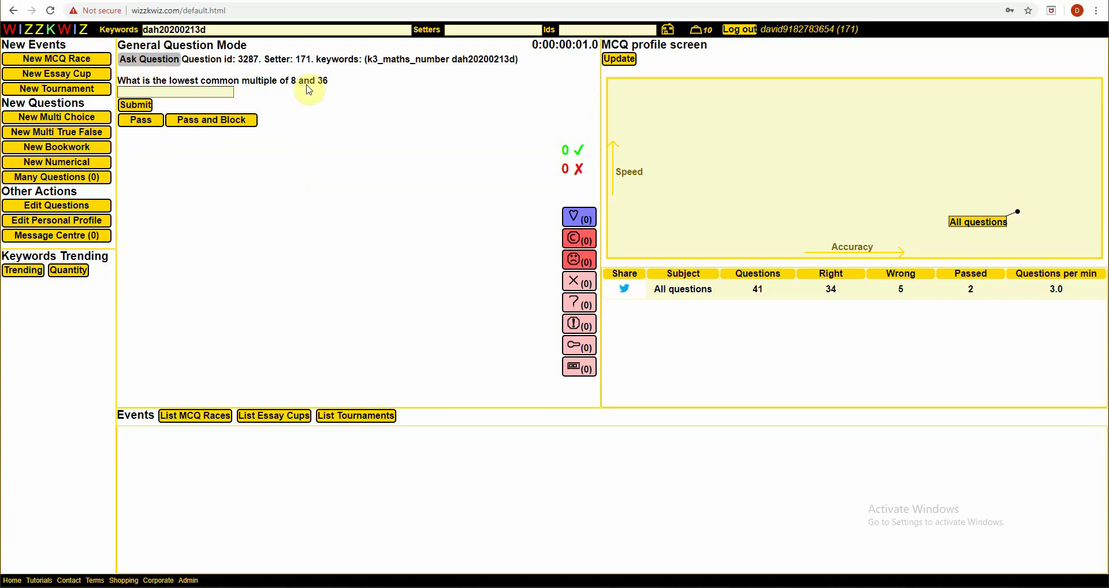
{"action": "left_click", "coordinate": [205, 94]}
{"action": "type", "text": "72"}
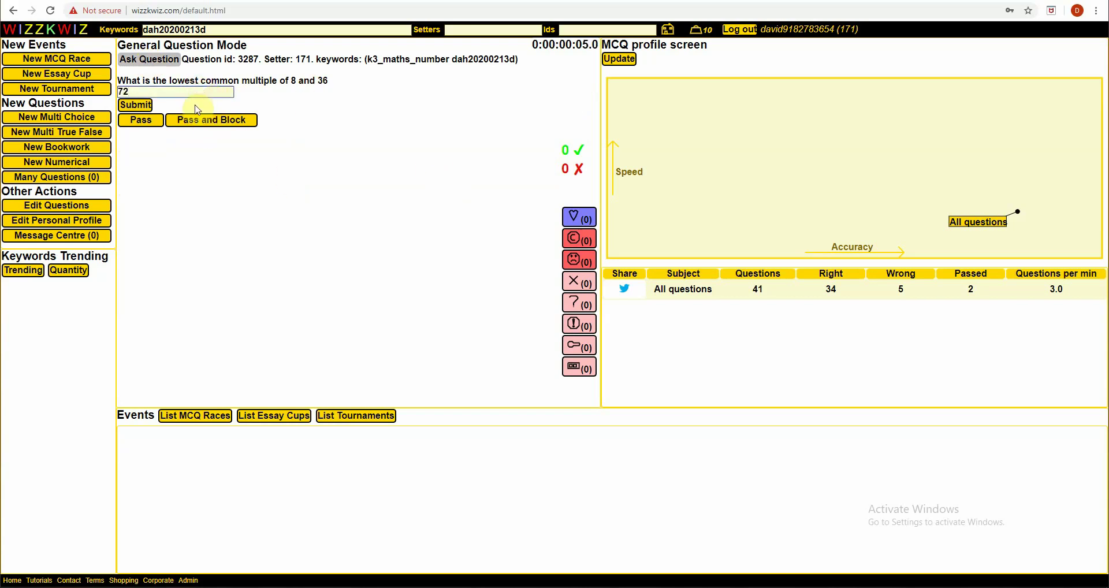
{"action": "left_click", "coordinate": [144, 107]}
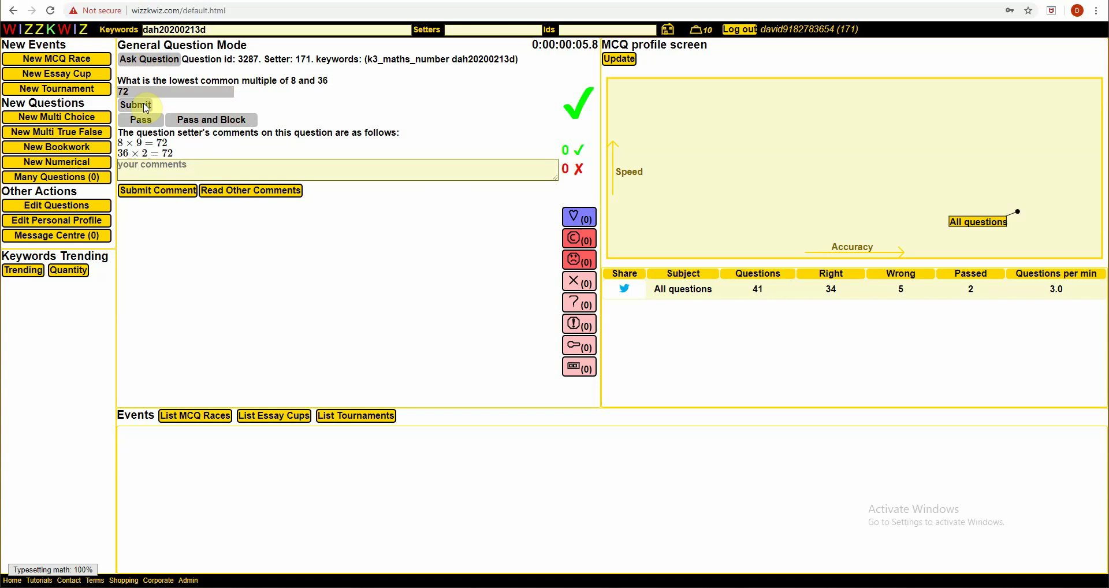
Ask another question for the keyword, highlight its question id and submit 55 for the numbers 5 and 11.
{"action": "left_click", "coordinate": [149, 61]}
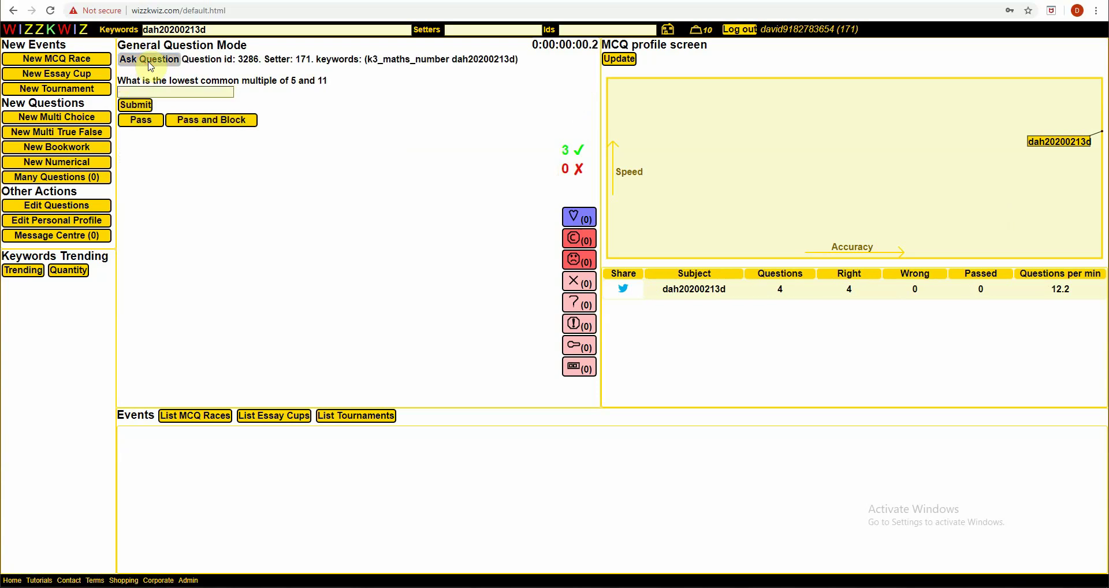
{"action": "left_click", "coordinate": [182, 92]}
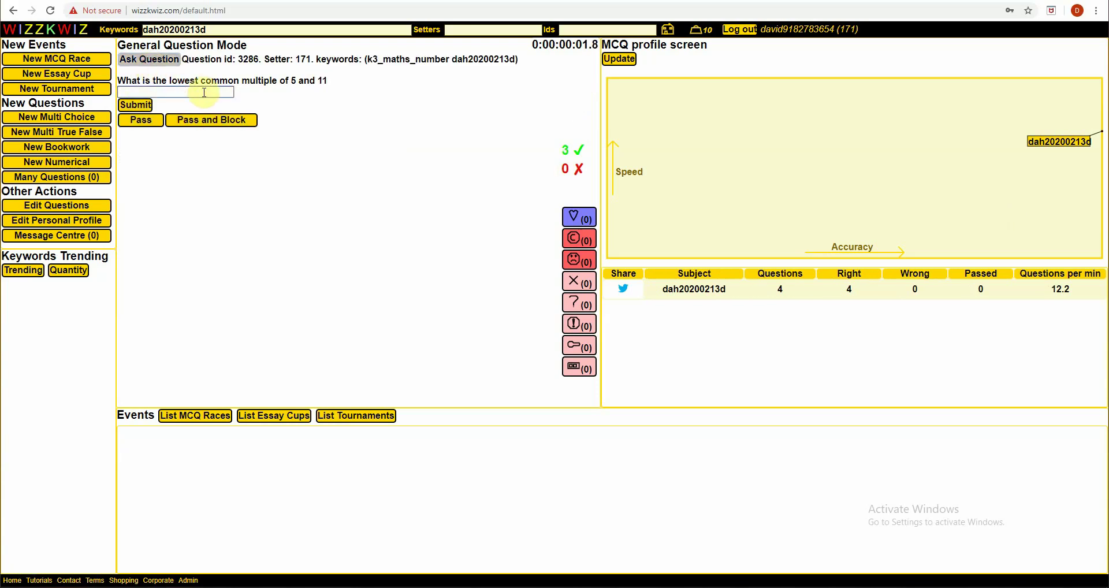
{"action": "type", "text": "55"}
{"action": "double_click", "coordinate": [248, 59]}
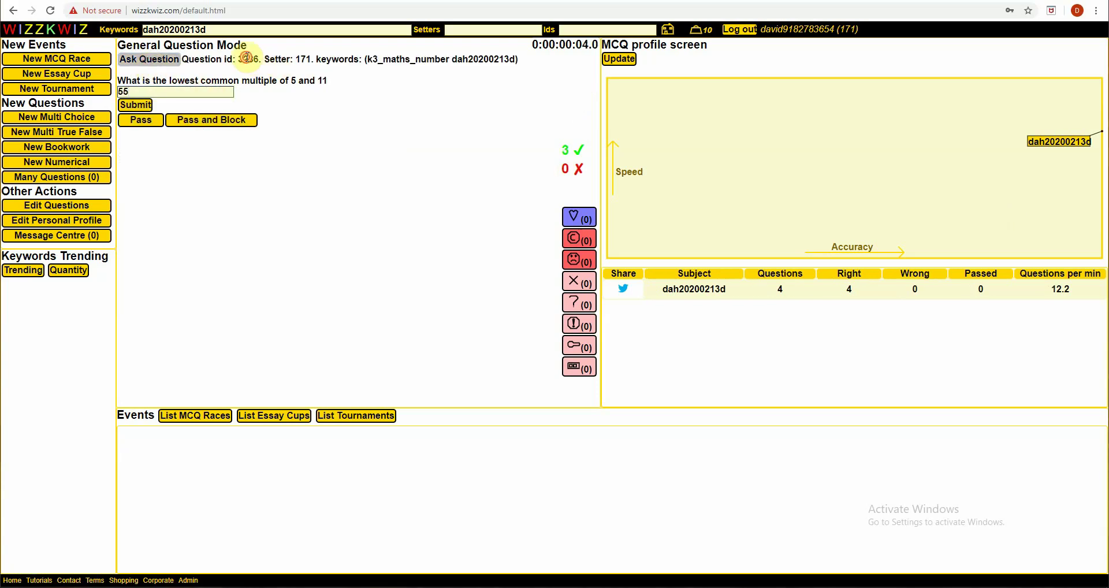
{"action": "left_click", "coordinate": [139, 105]}
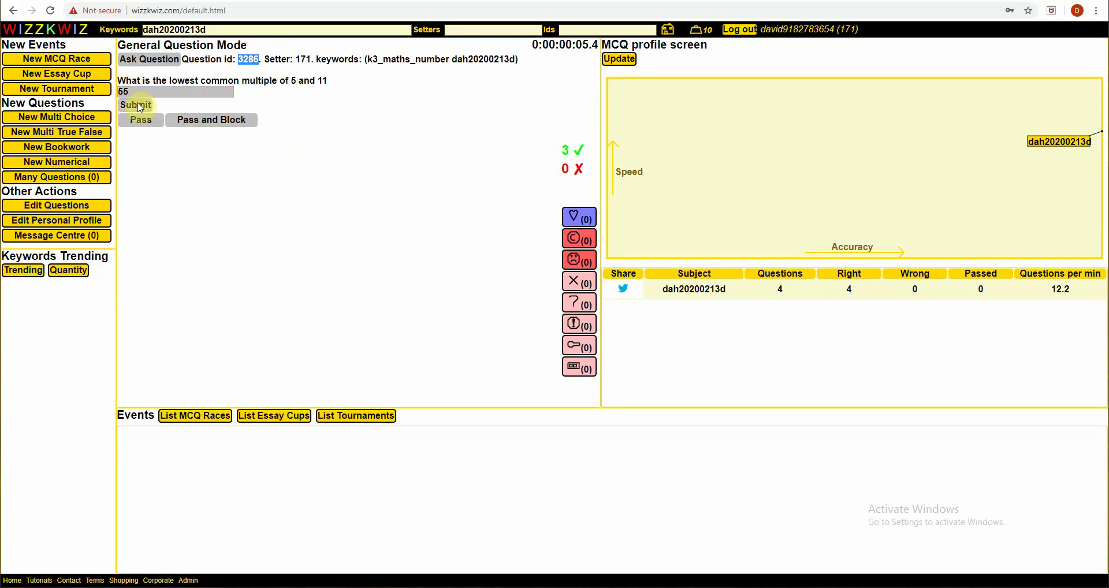
Ask a further question for the keyword and submit 30 as the lowest common multiple of 15 and 30.
{"action": "left_click", "coordinate": [143, 61]}
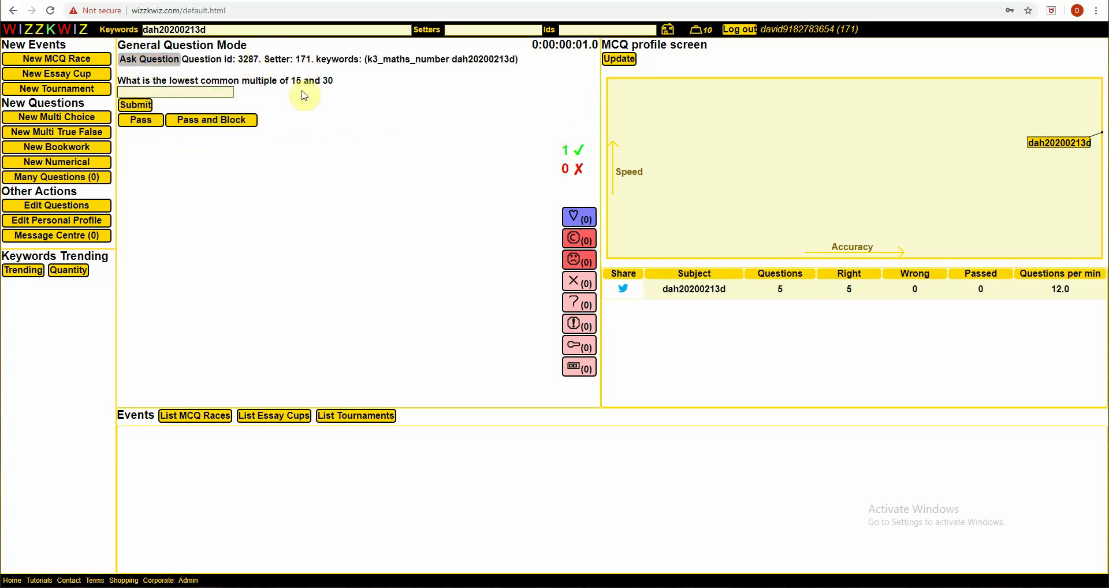
{"action": "left_click", "coordinate": [208, 90]}
{"action": "type", "text": "30"}
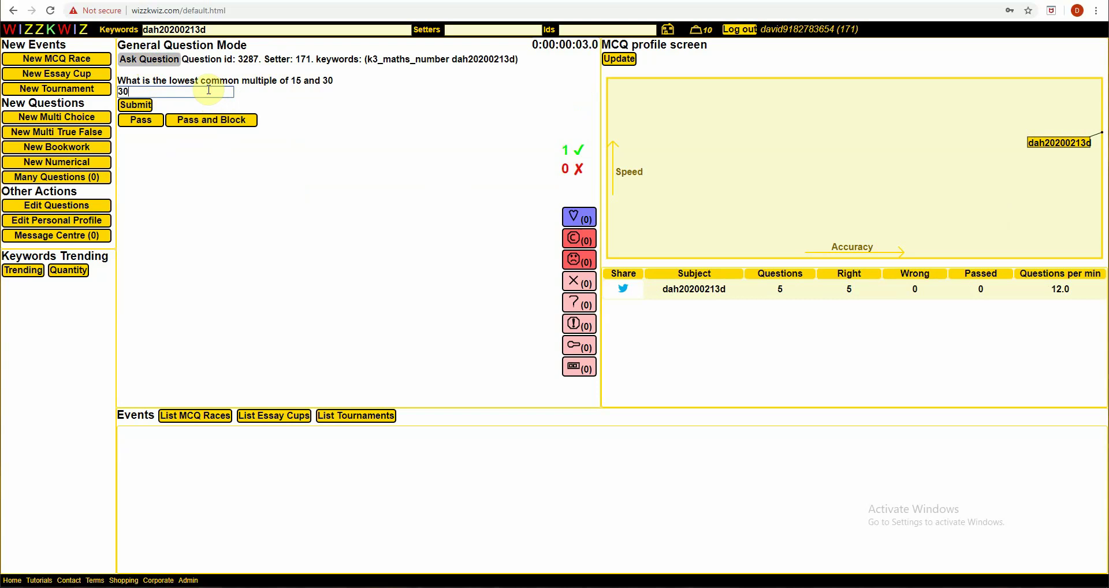
{"action": "left_click", "coordinate": [142, 107]}
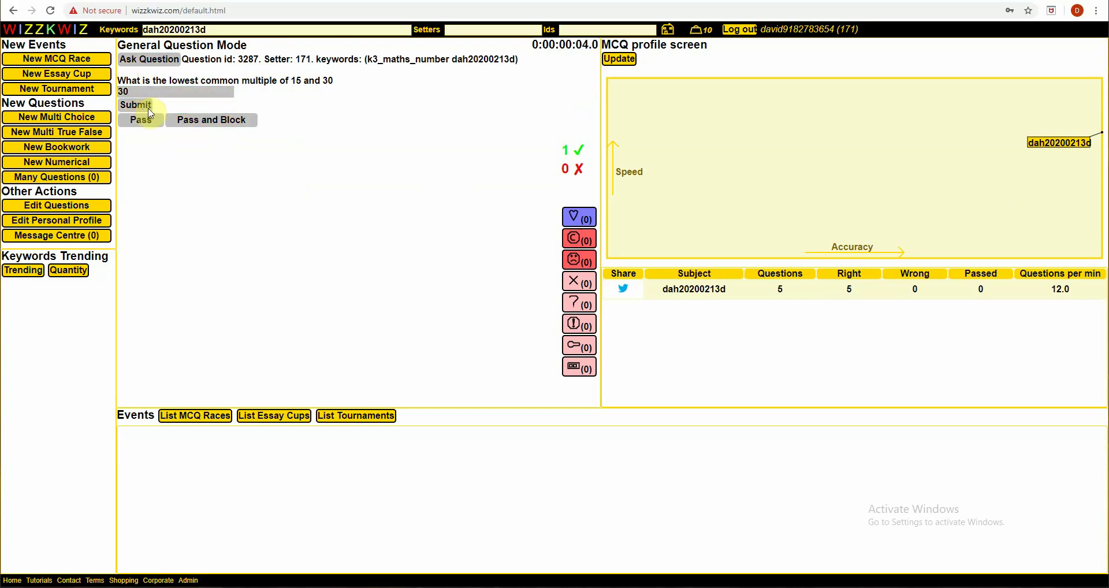